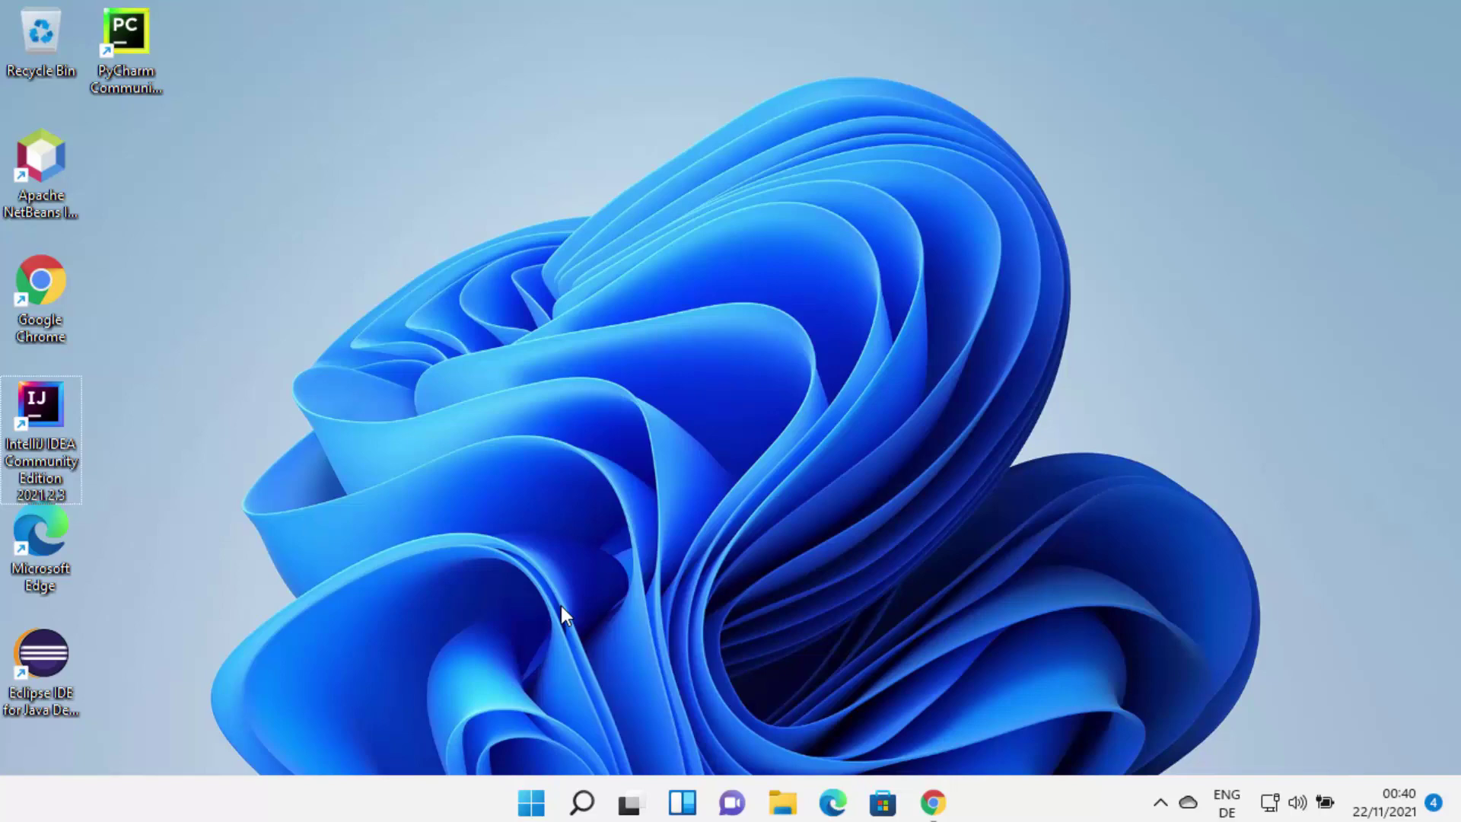
Switch to Chrome and open the Downloads page of the mingw-w64.org site from the mingw search results.
left_click(932, 802)
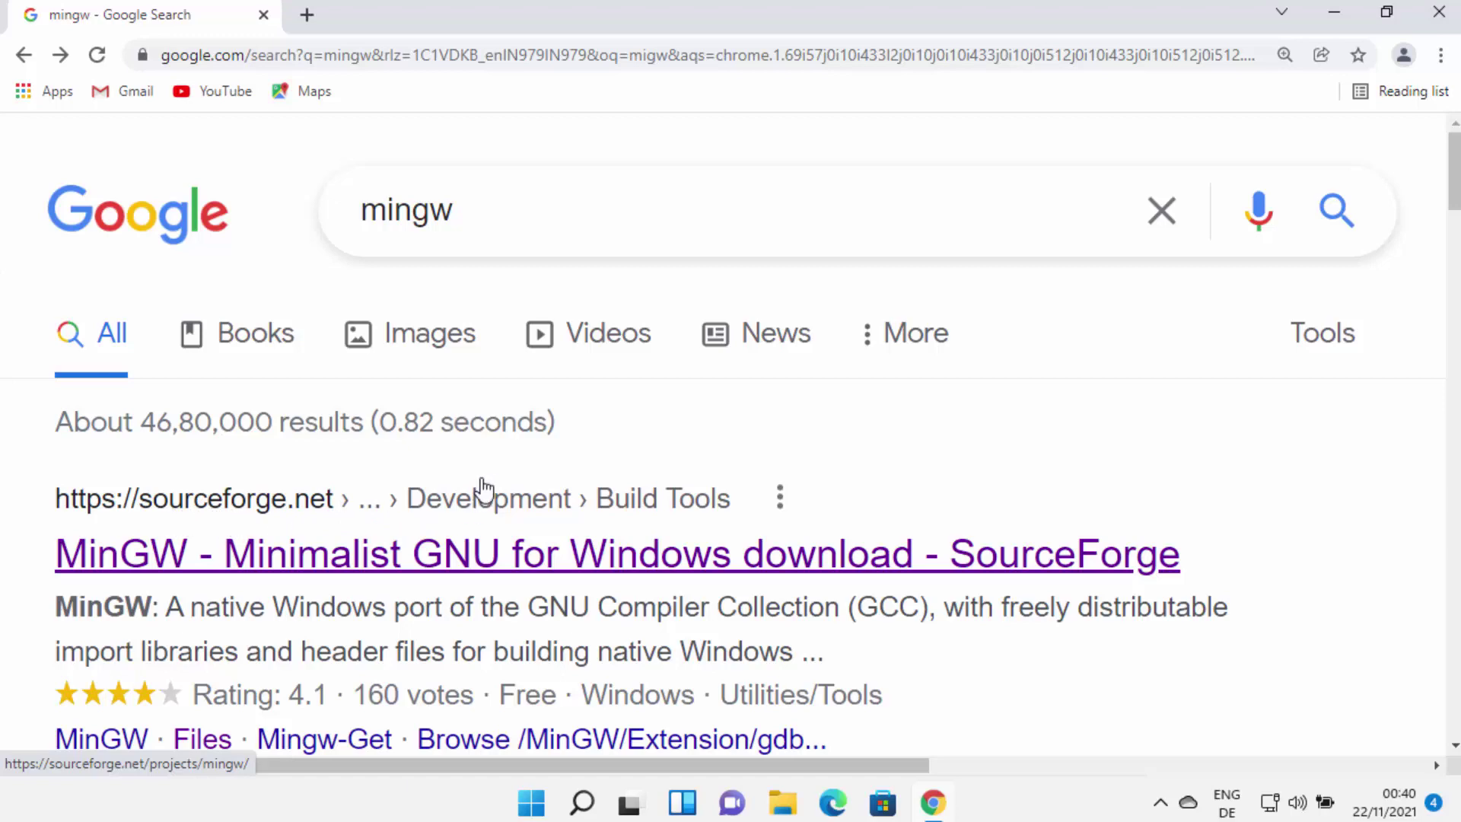
scroll(645, 489, "down", 1)
scroll(645, 489, "down", 4)
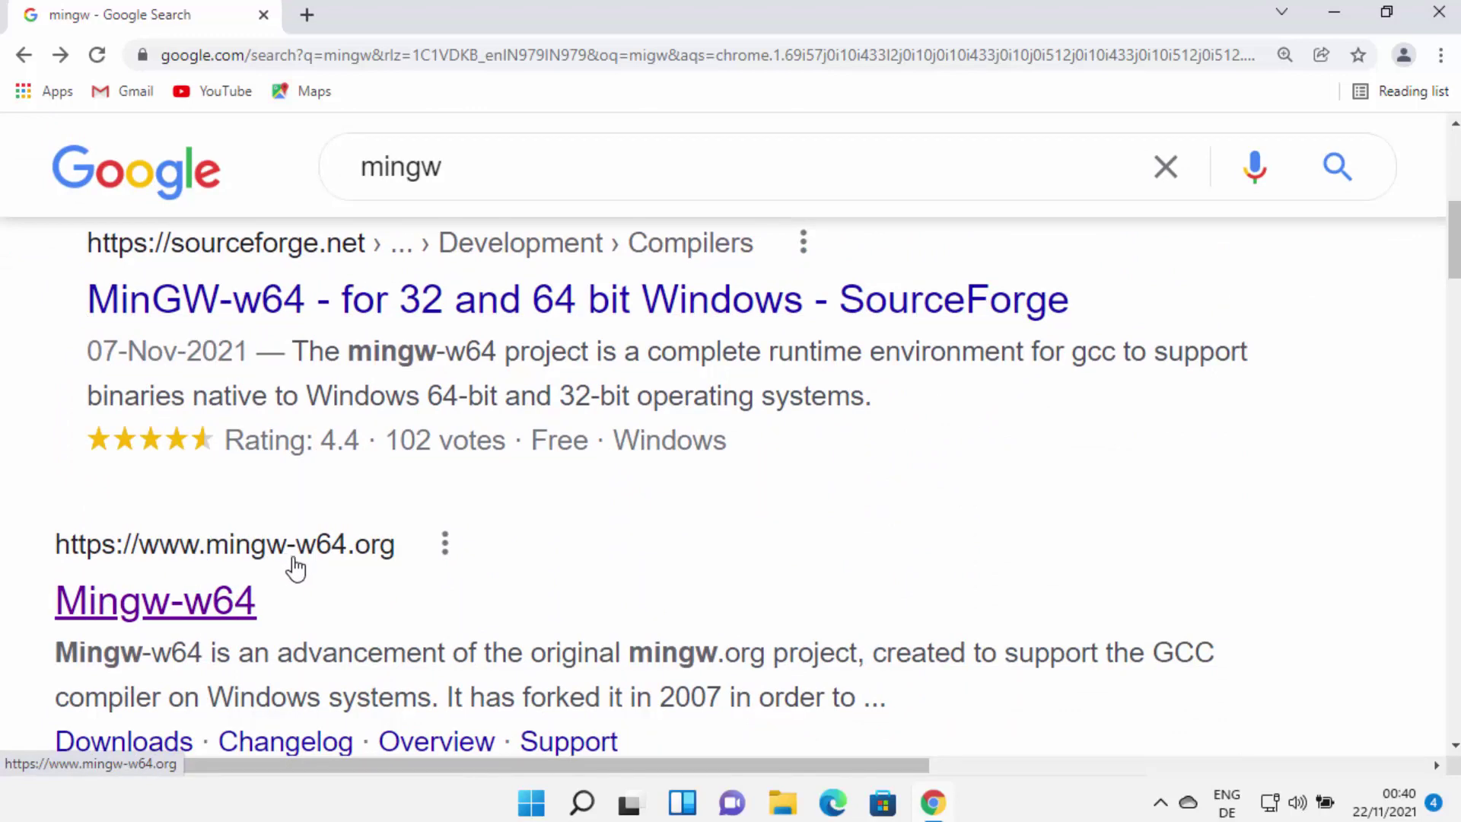
left_click(182, 612)
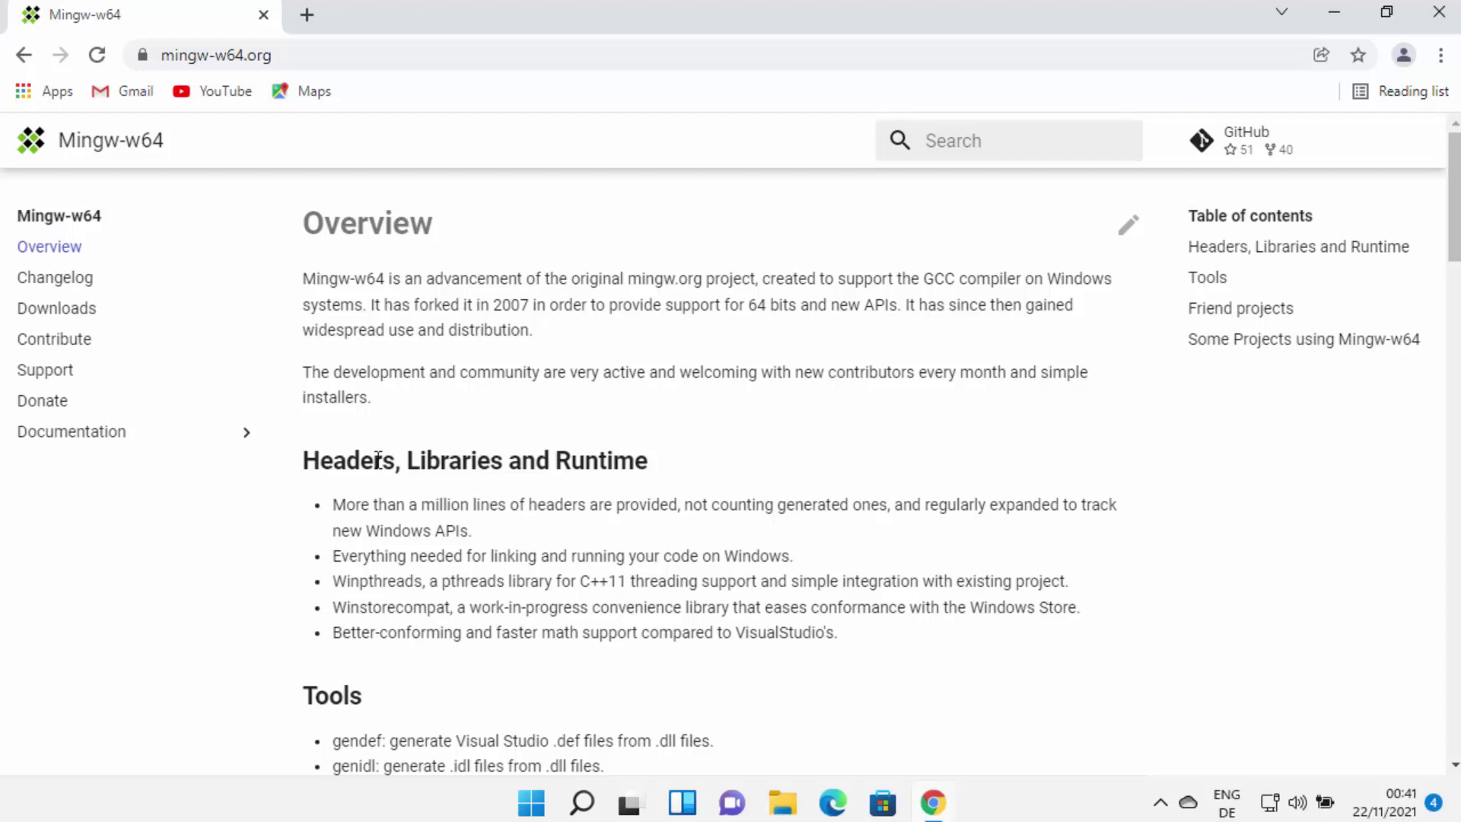
left_click(76, 322)
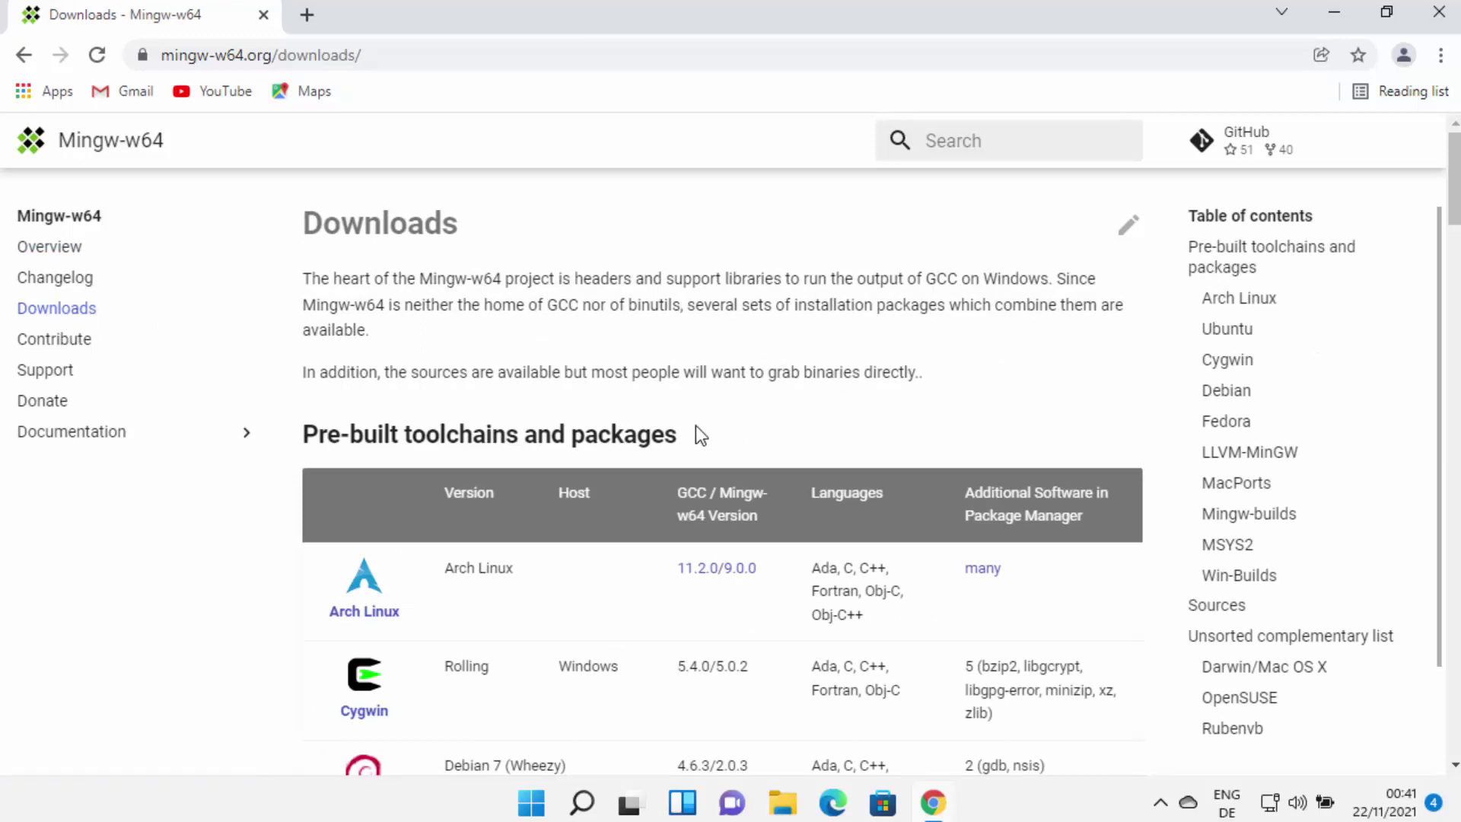
Find MingW-W64-builds among the pre-built toolchains and view its download section in a separate browser tab.
scroll(563, 462, "down", 1)
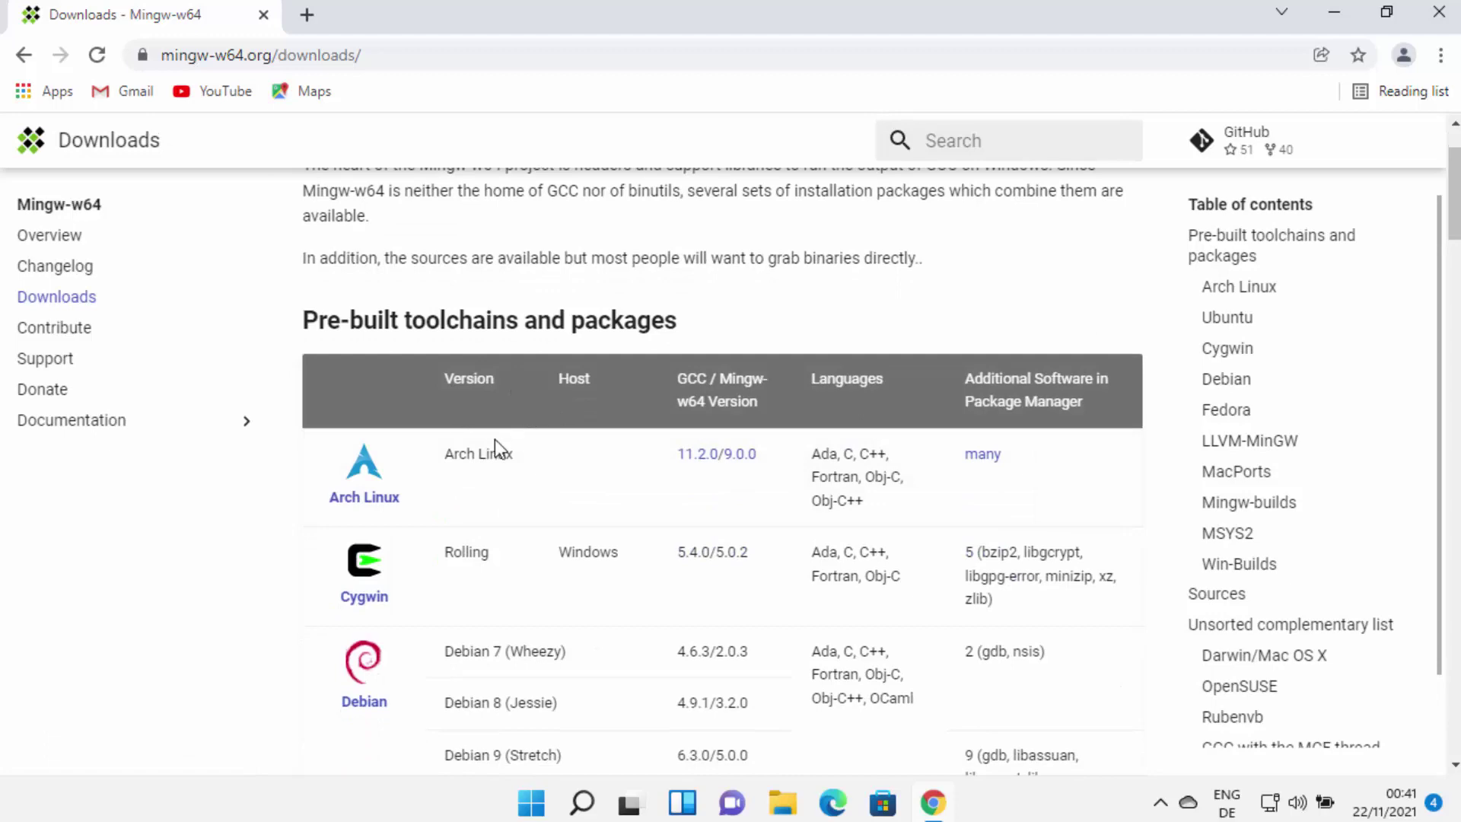
scroll(528, 461, "down", 4)
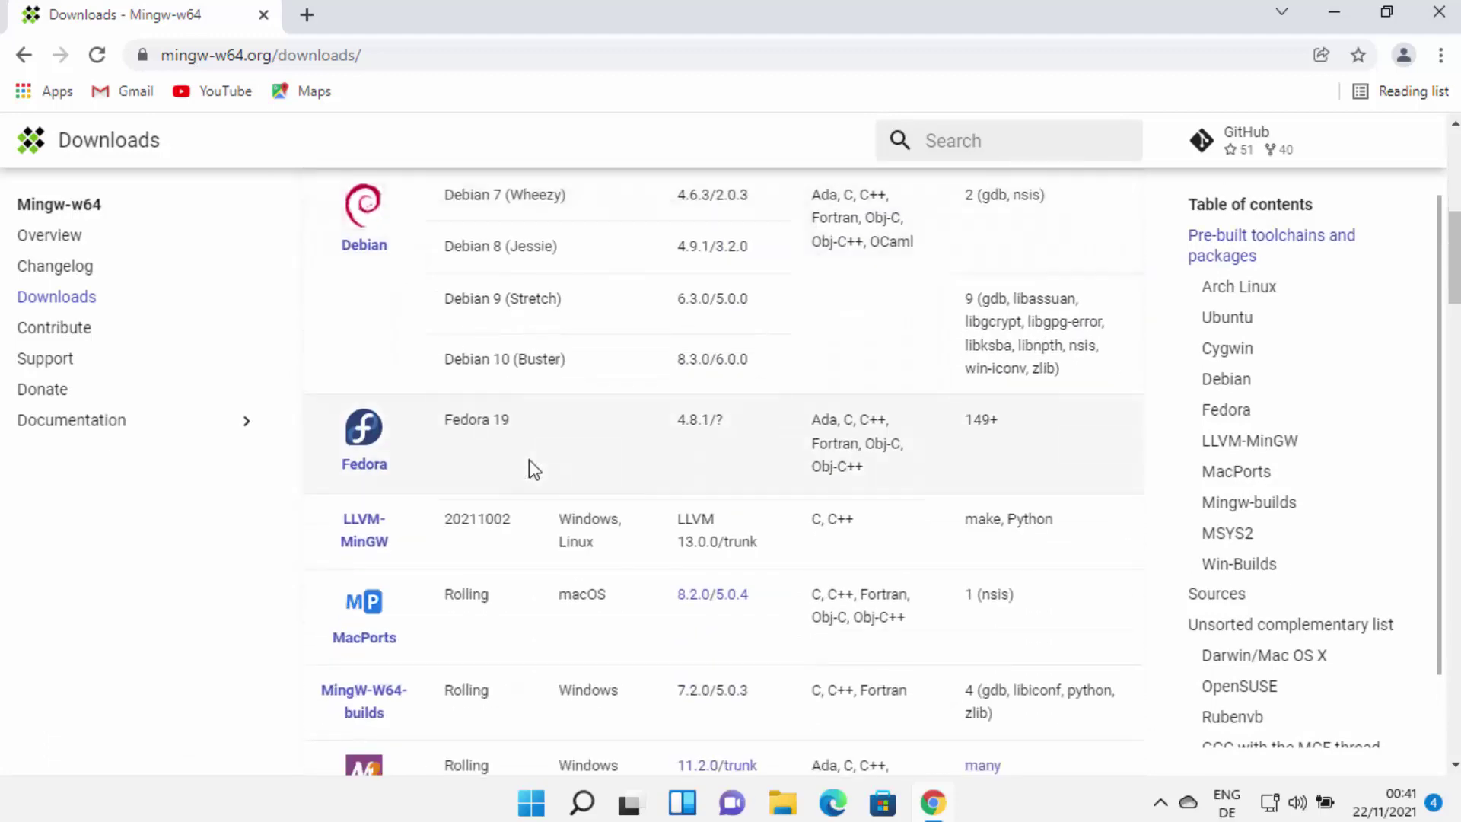
scroll(528, 459, "up", 3)
scroll(294, 560, "down", 1)
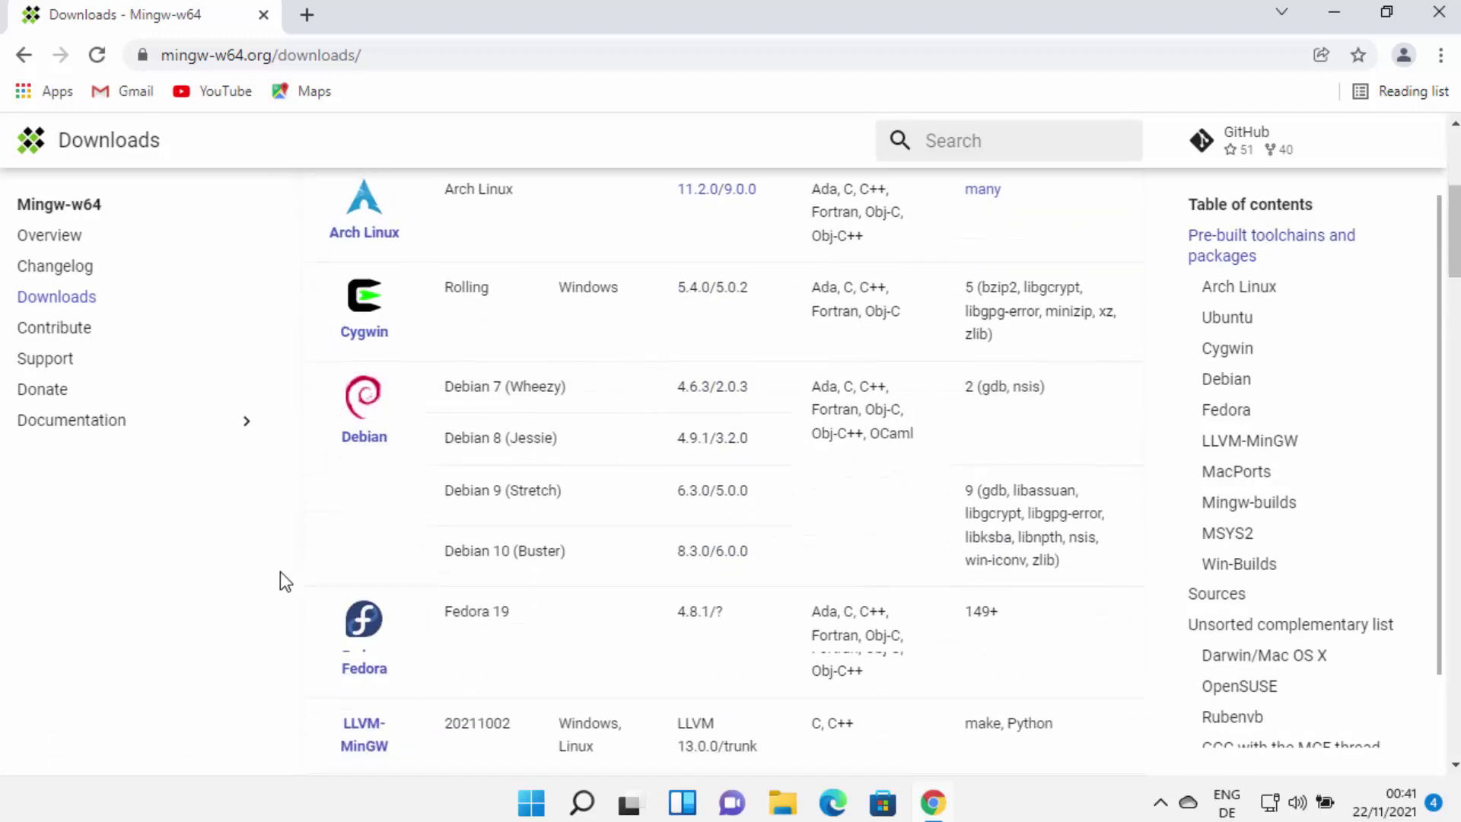
scroll(281, 578, "down", 4)
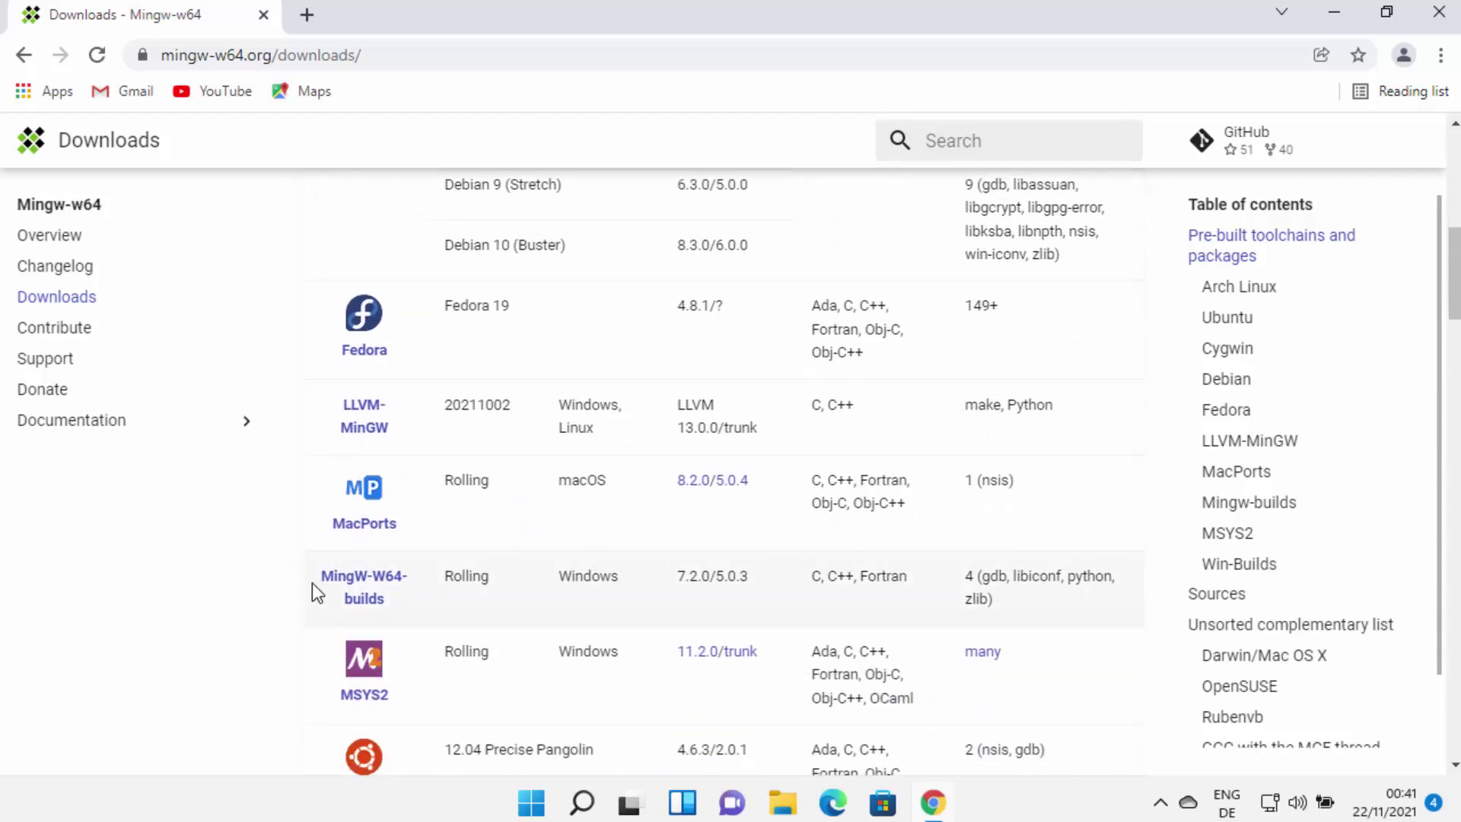
middle_click(357, 608)
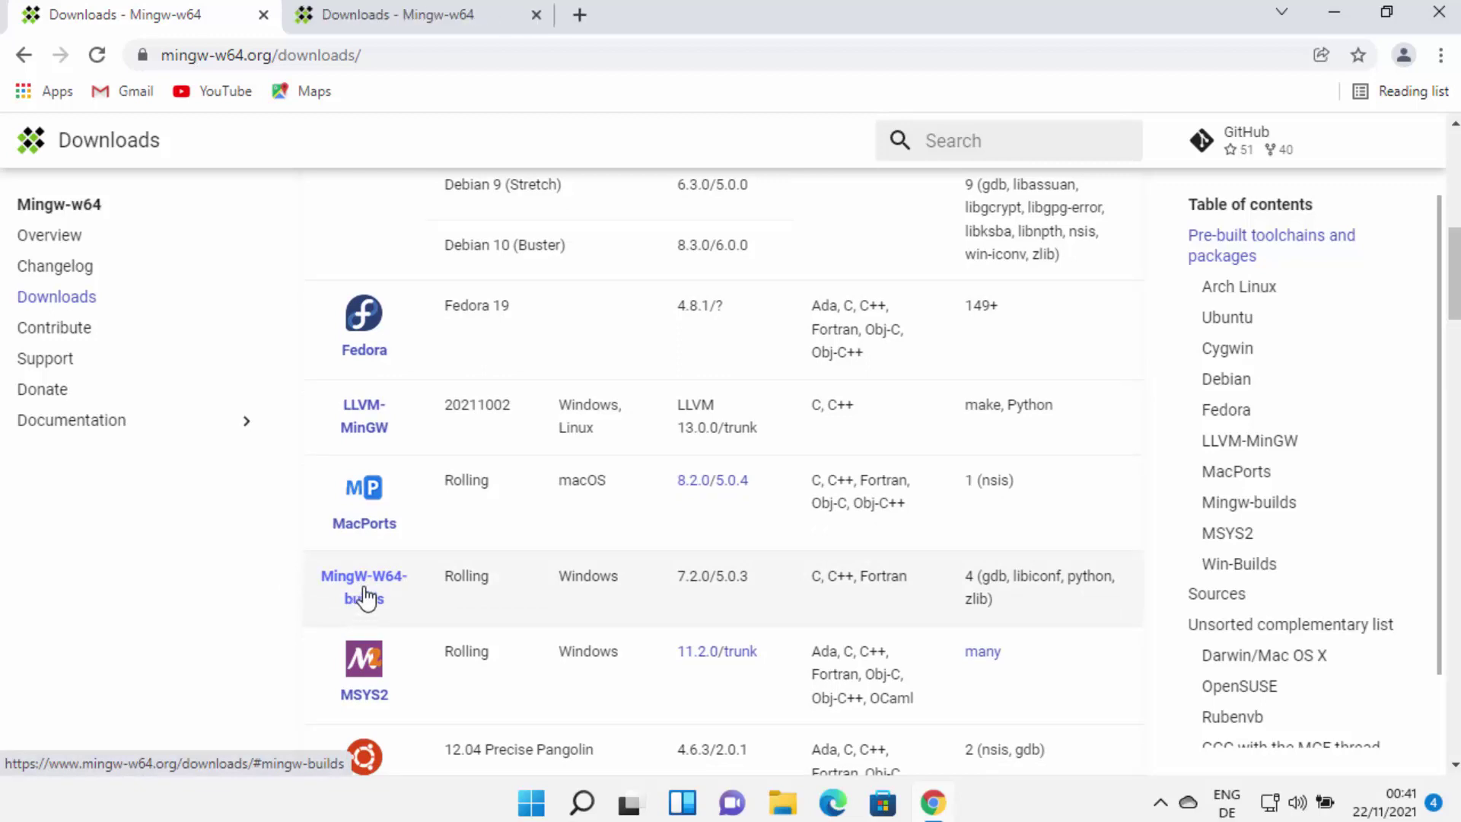
left_click(414, 19)
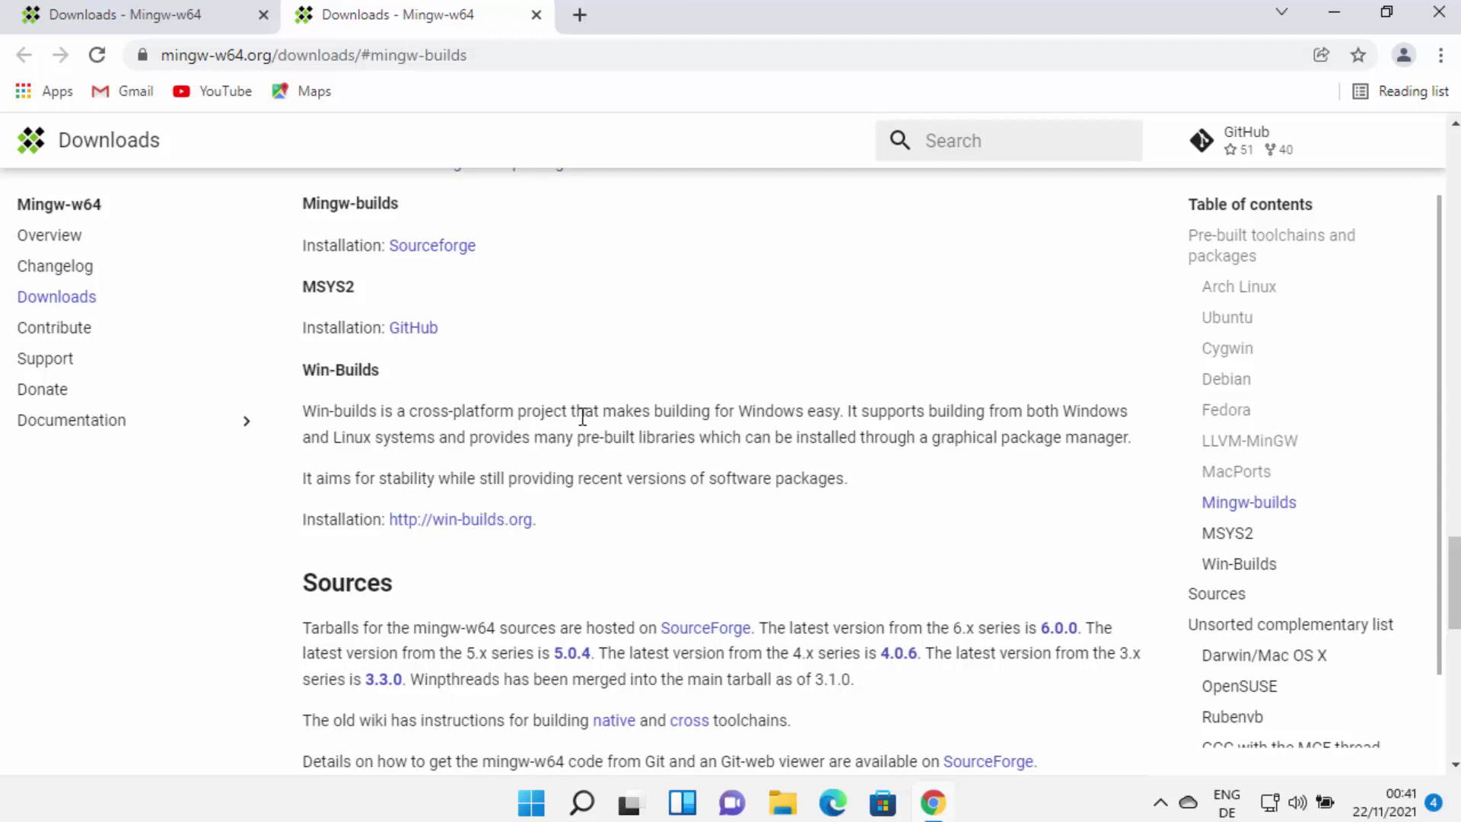
Download the Mingw-builds installer mingw-w64-install.exe from Sourceforge.
scroll(581, 417, "up", 1)
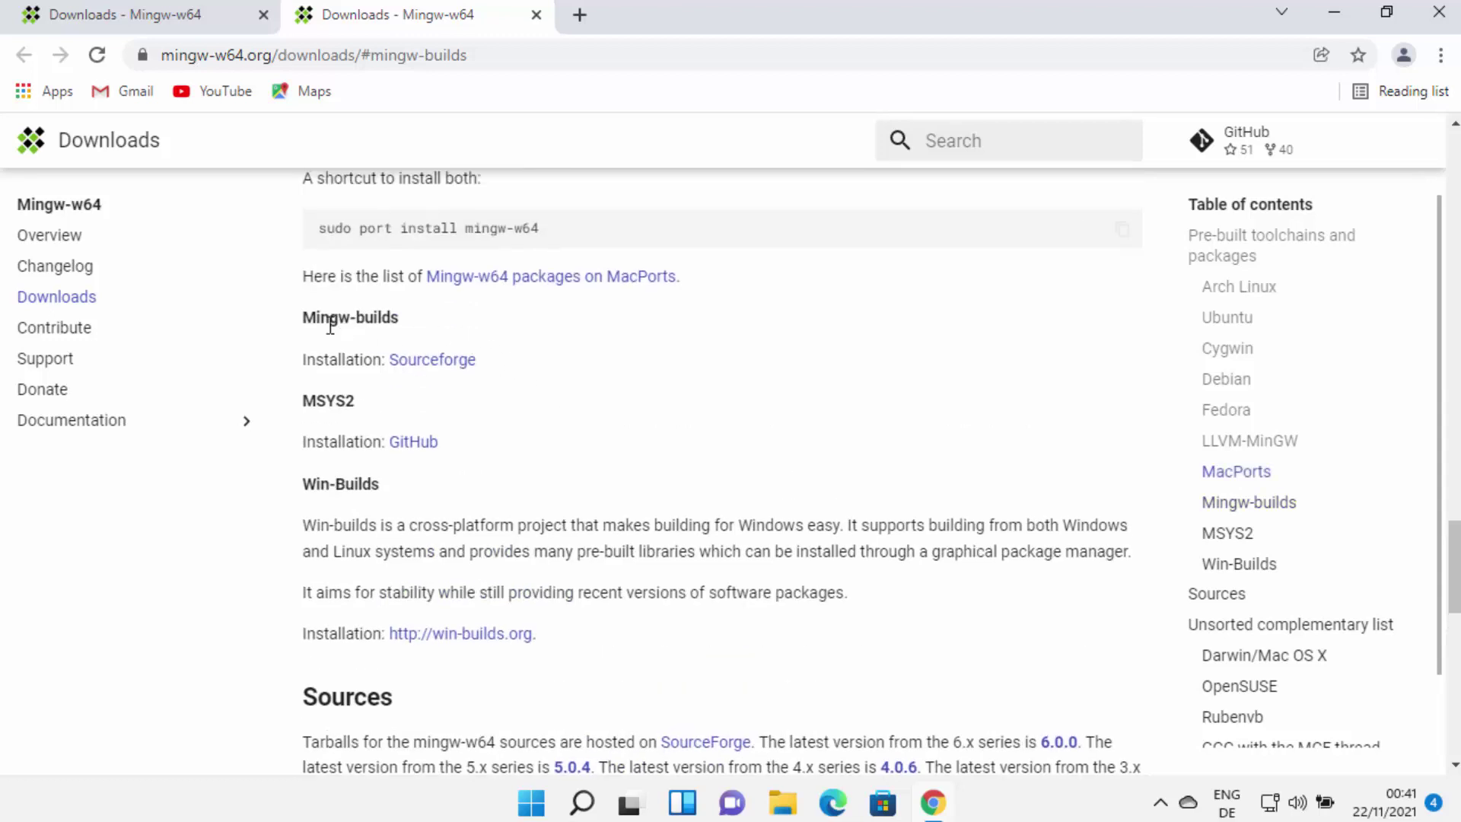
left_click(439, 371)
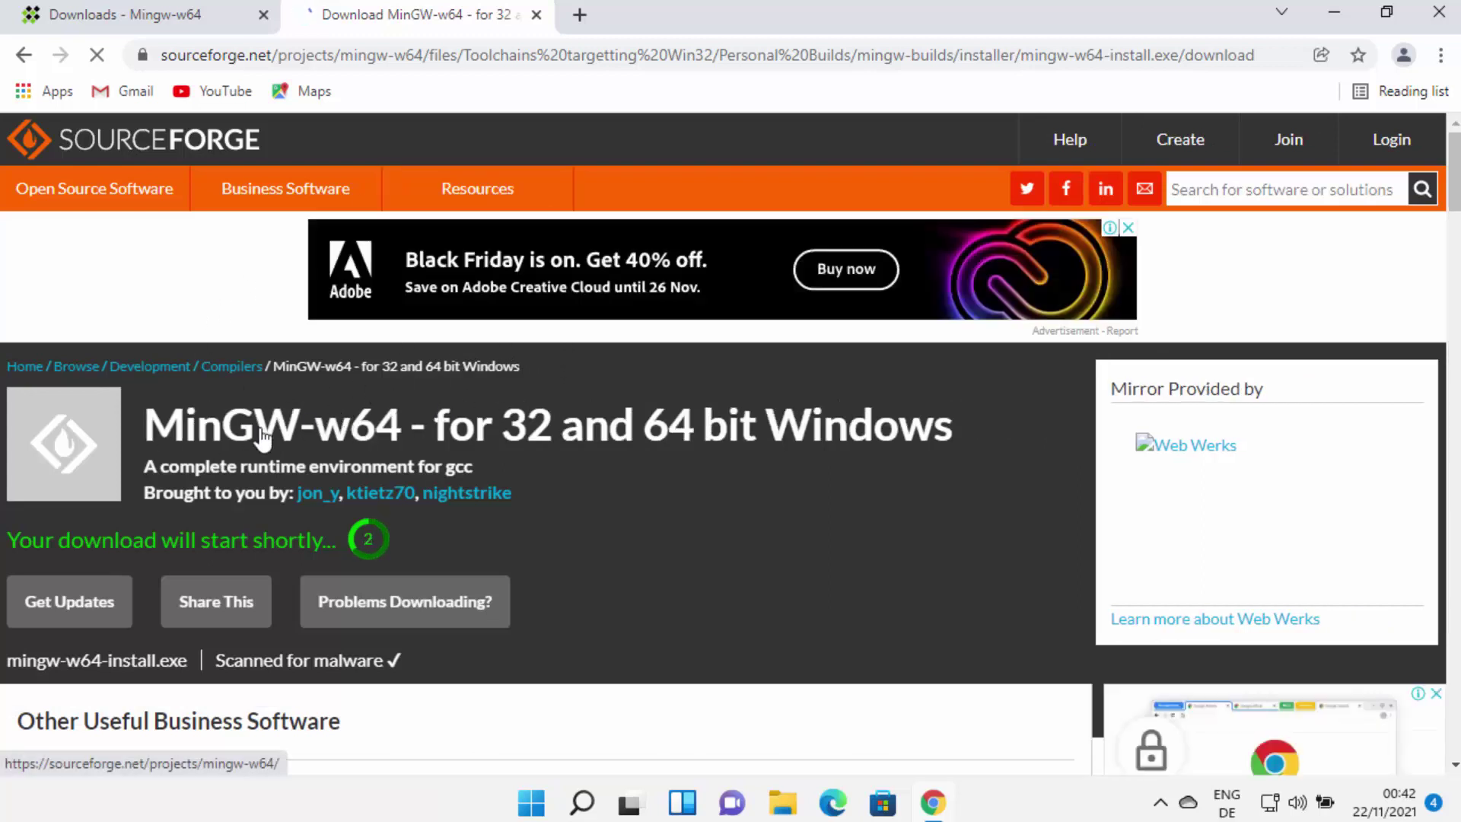
left_click(158, 15)
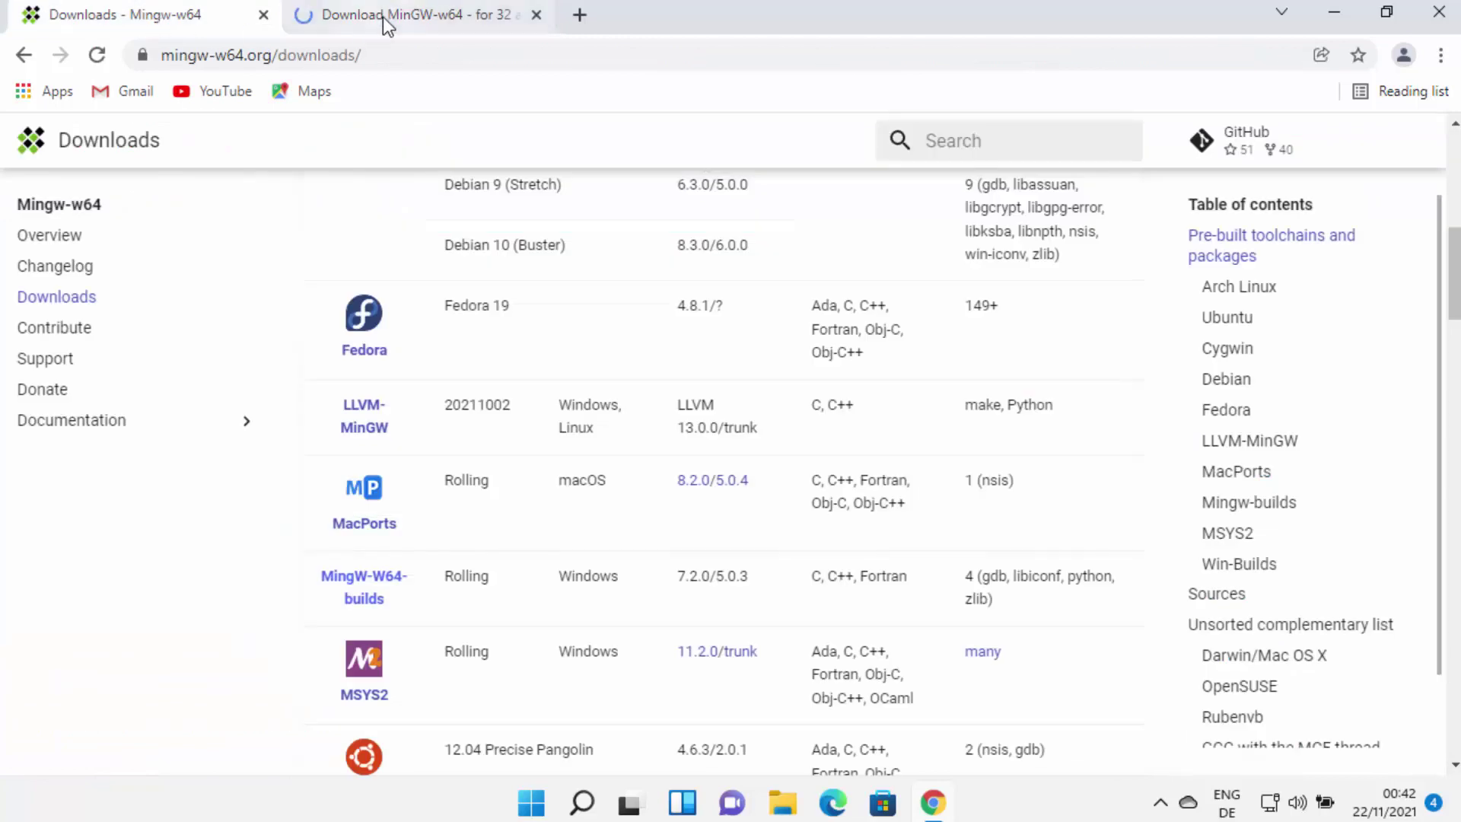
left_click(382, 17)
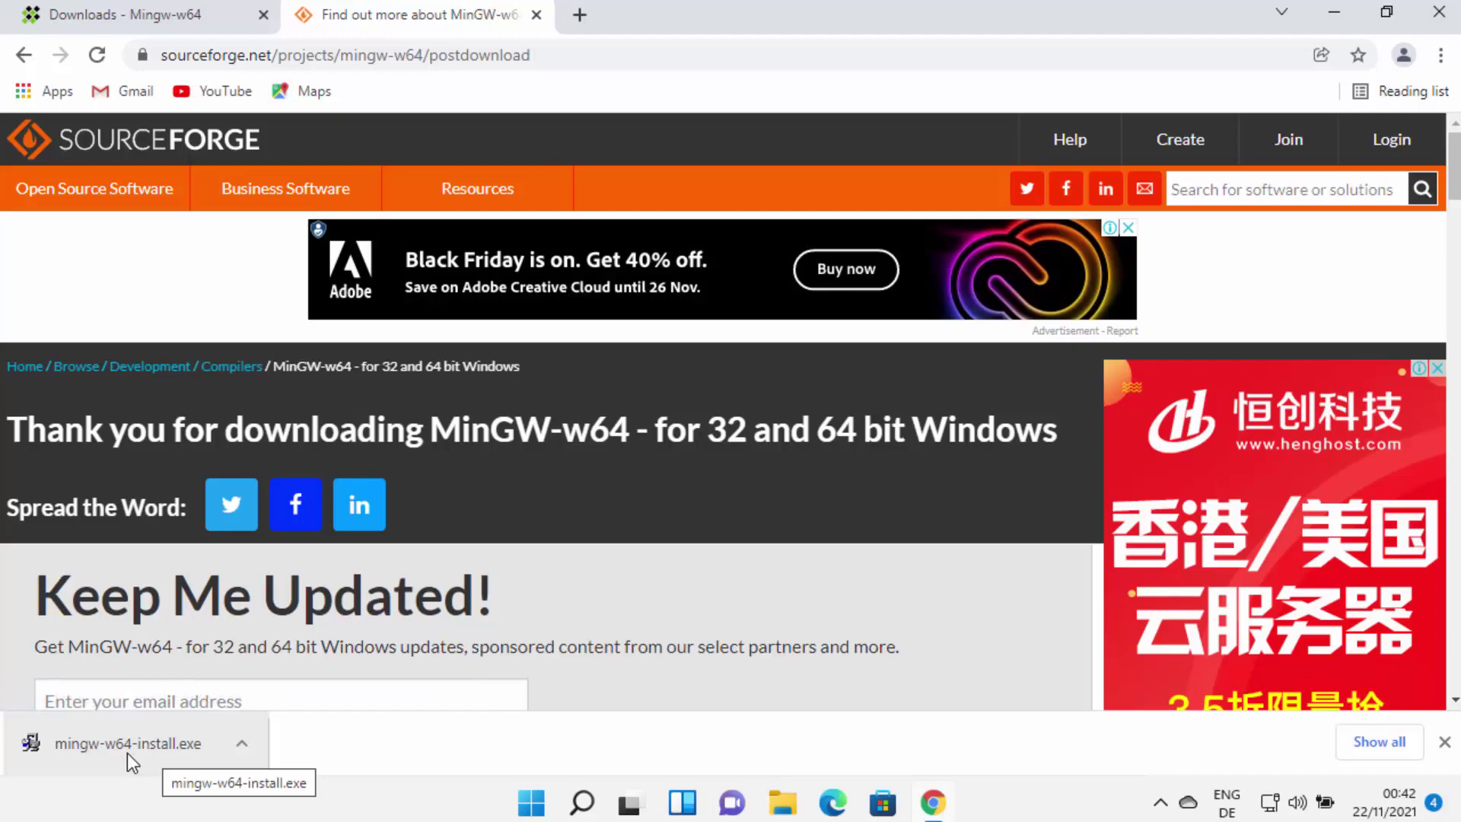
Run the downloaded mingw-w64-install.exe, allow it to make changes, and continue past the installer's welcome page.
left_click(126, 752)
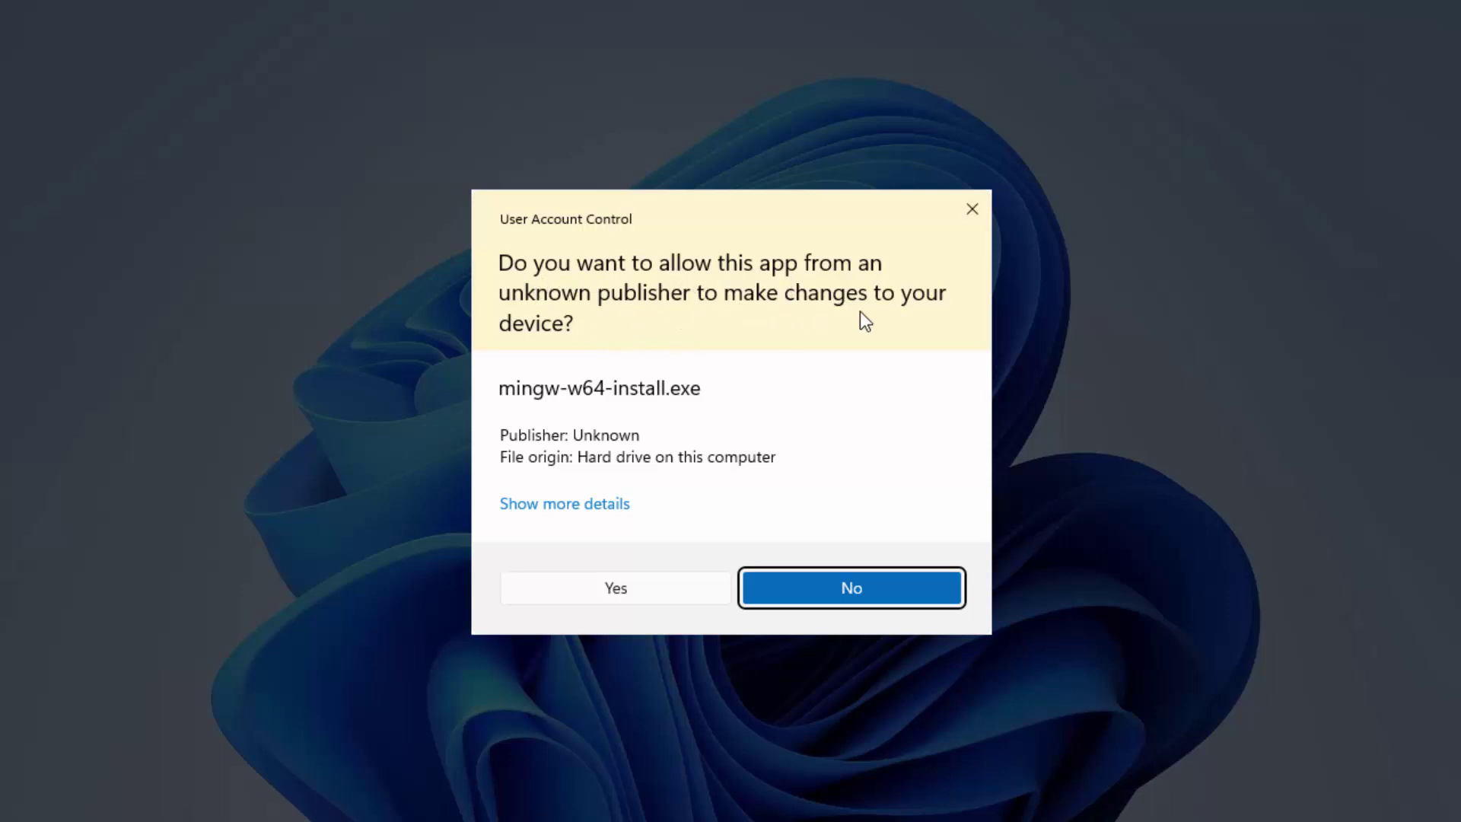
left_click(614, 588)
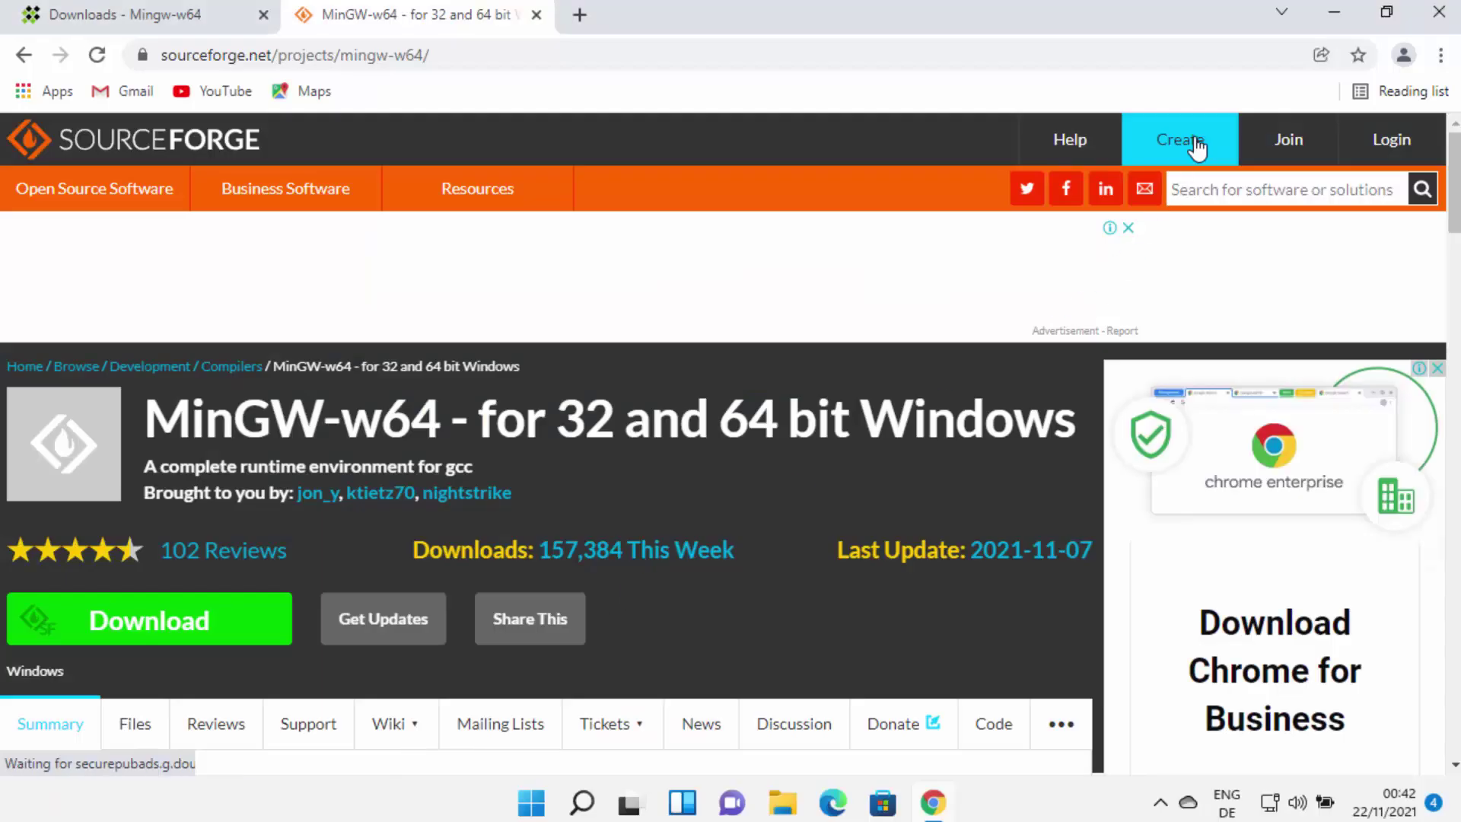
left_click(1332, 21)
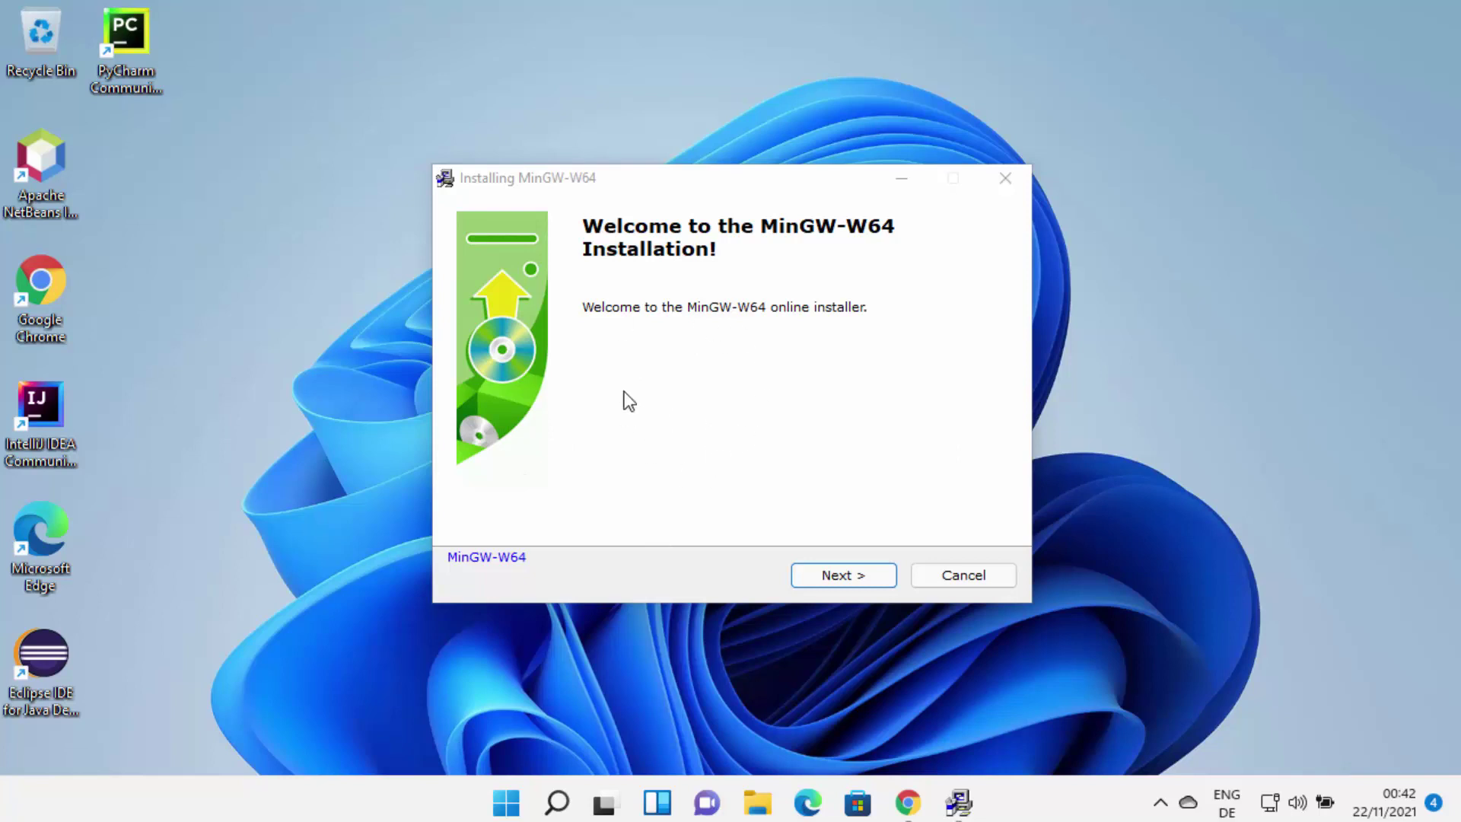
left_click(647, 446)
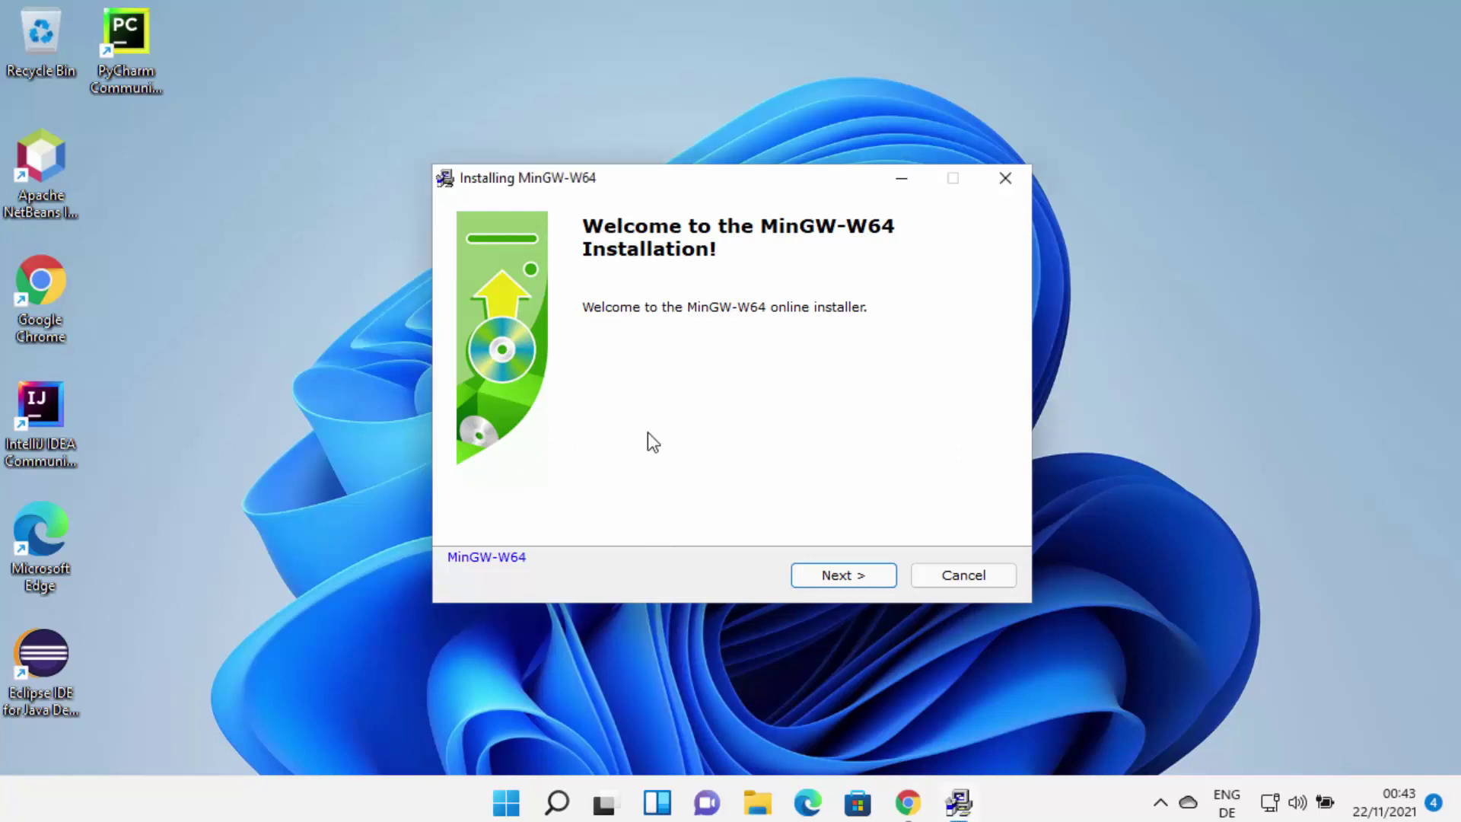
left_click(816, 576)
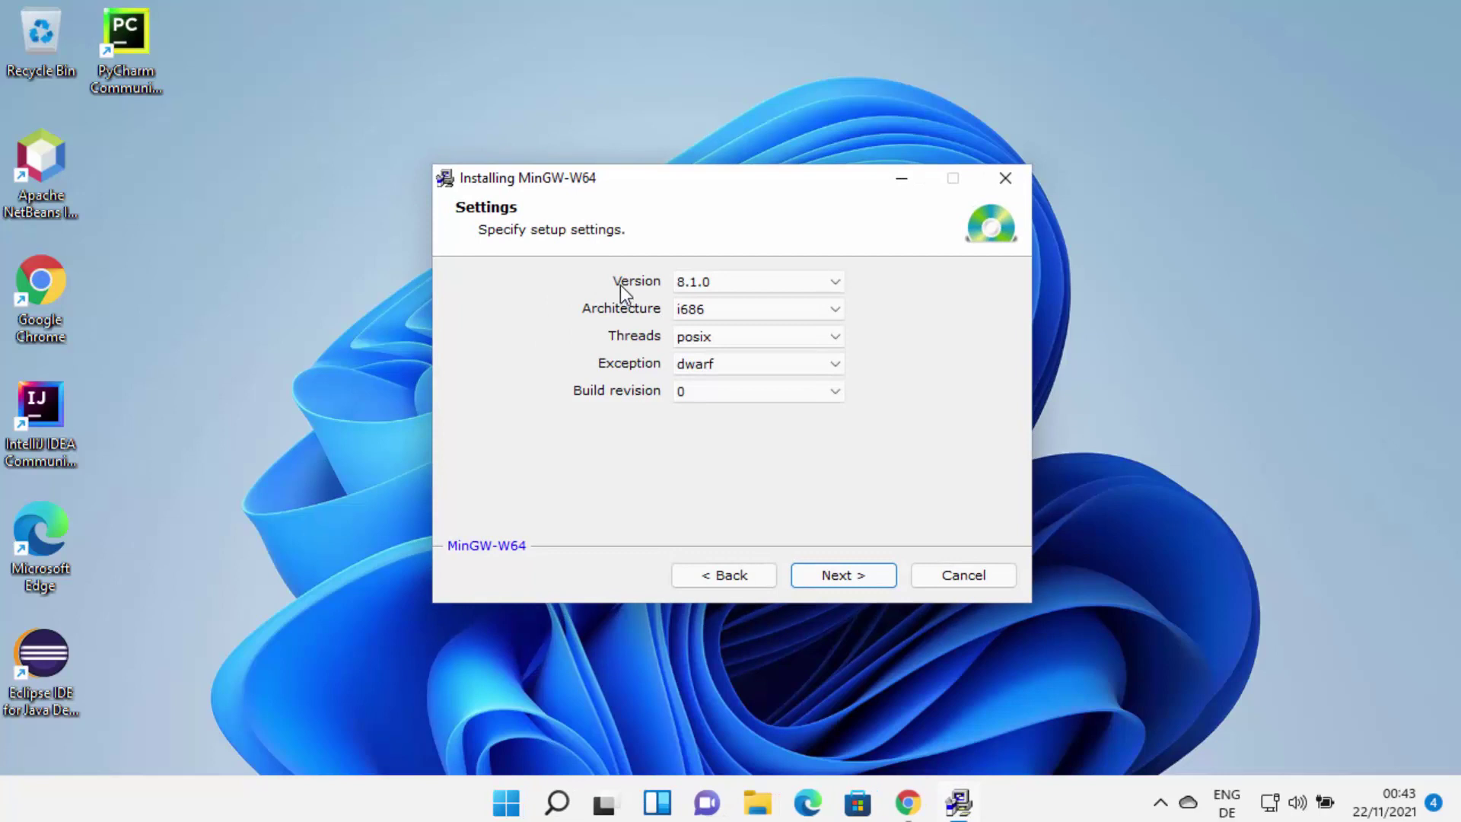
Choose version 8.1.0 and the x86_64 architecture in the MinGW-W64 setup settings.
left_click(691, 282)
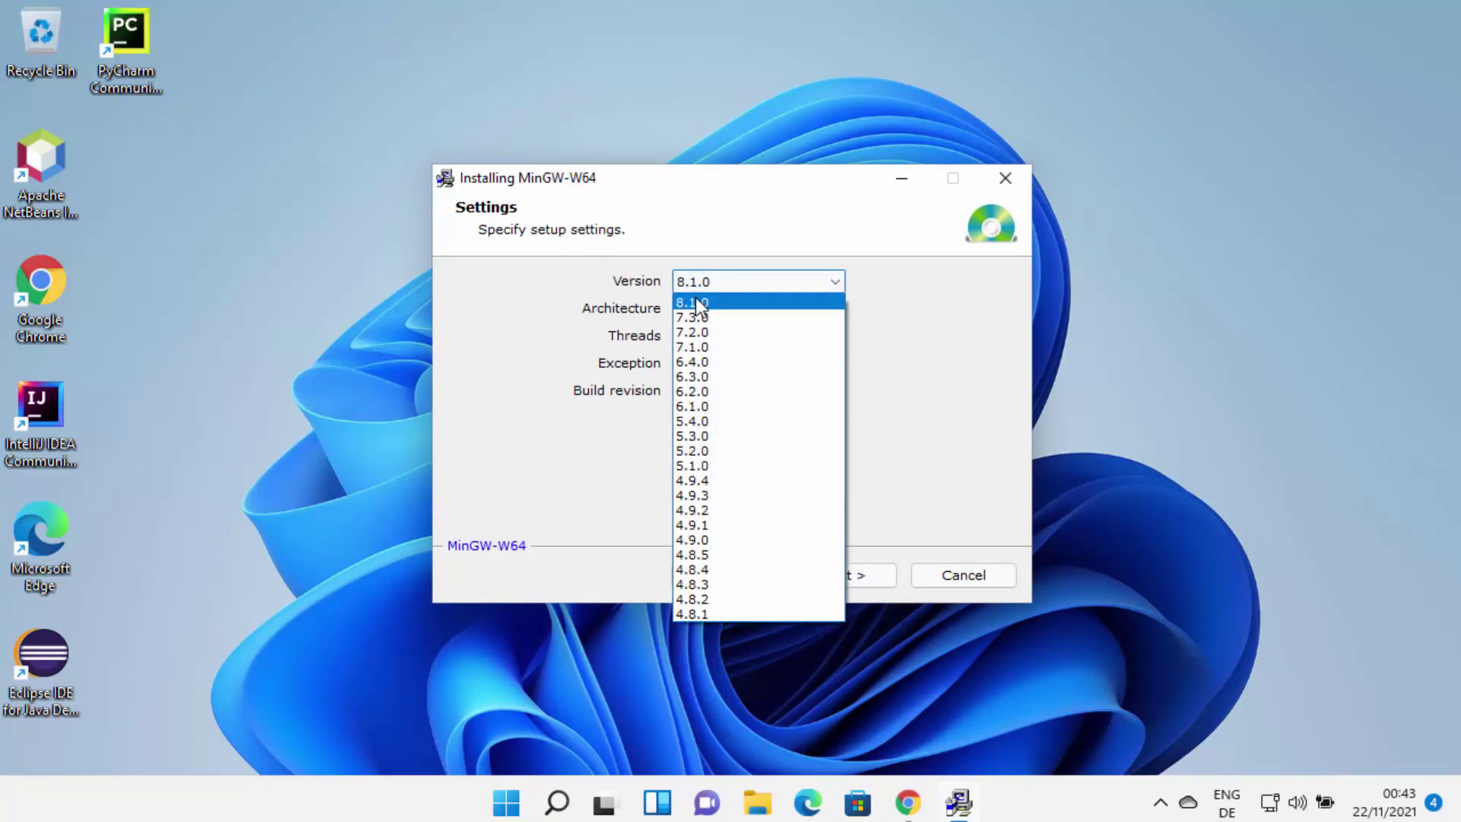
left_click(695, 299)
left_click(700, 280)
left_click(704, 302)
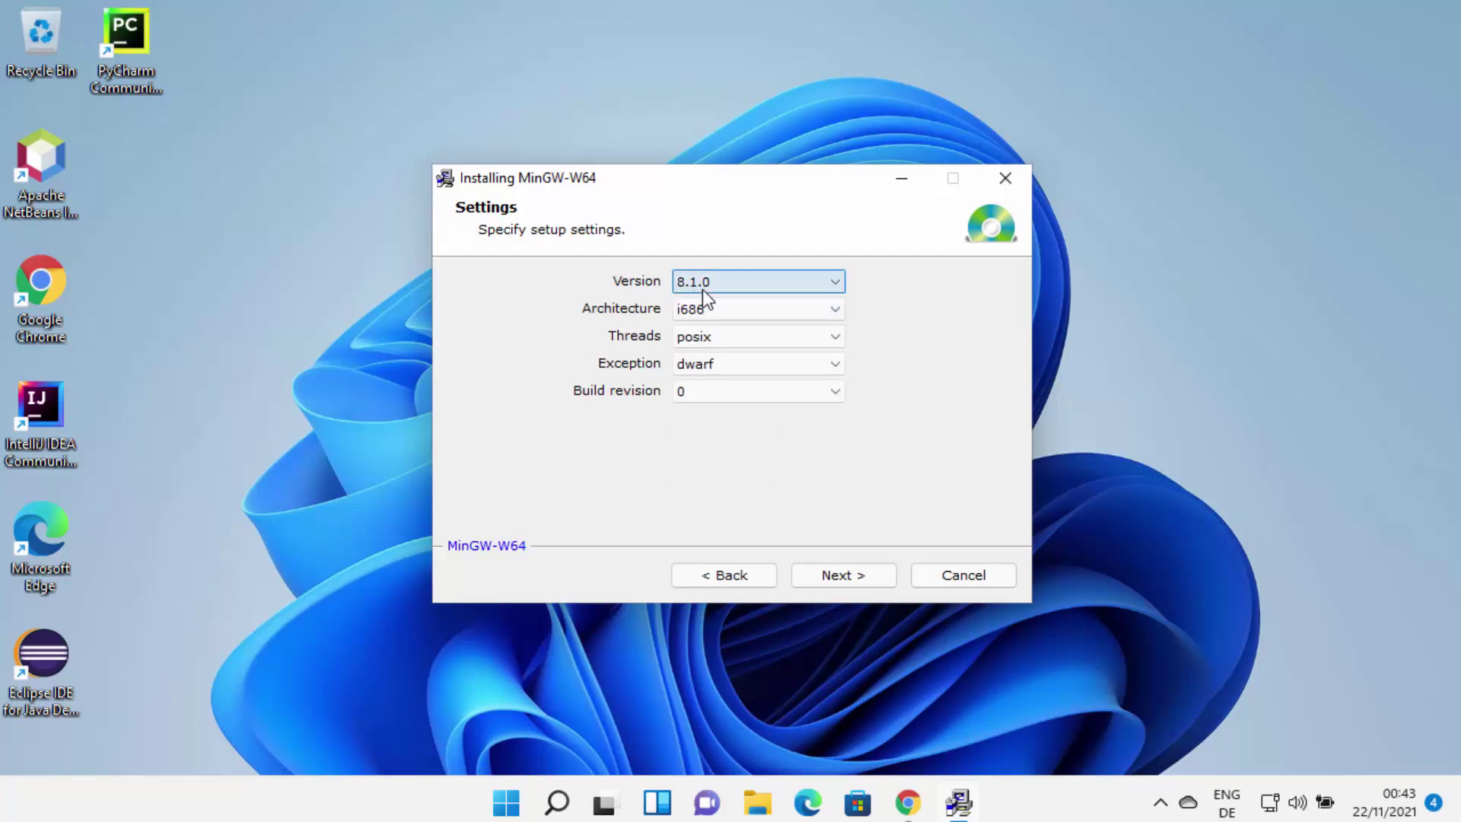
left_click(708, 311)
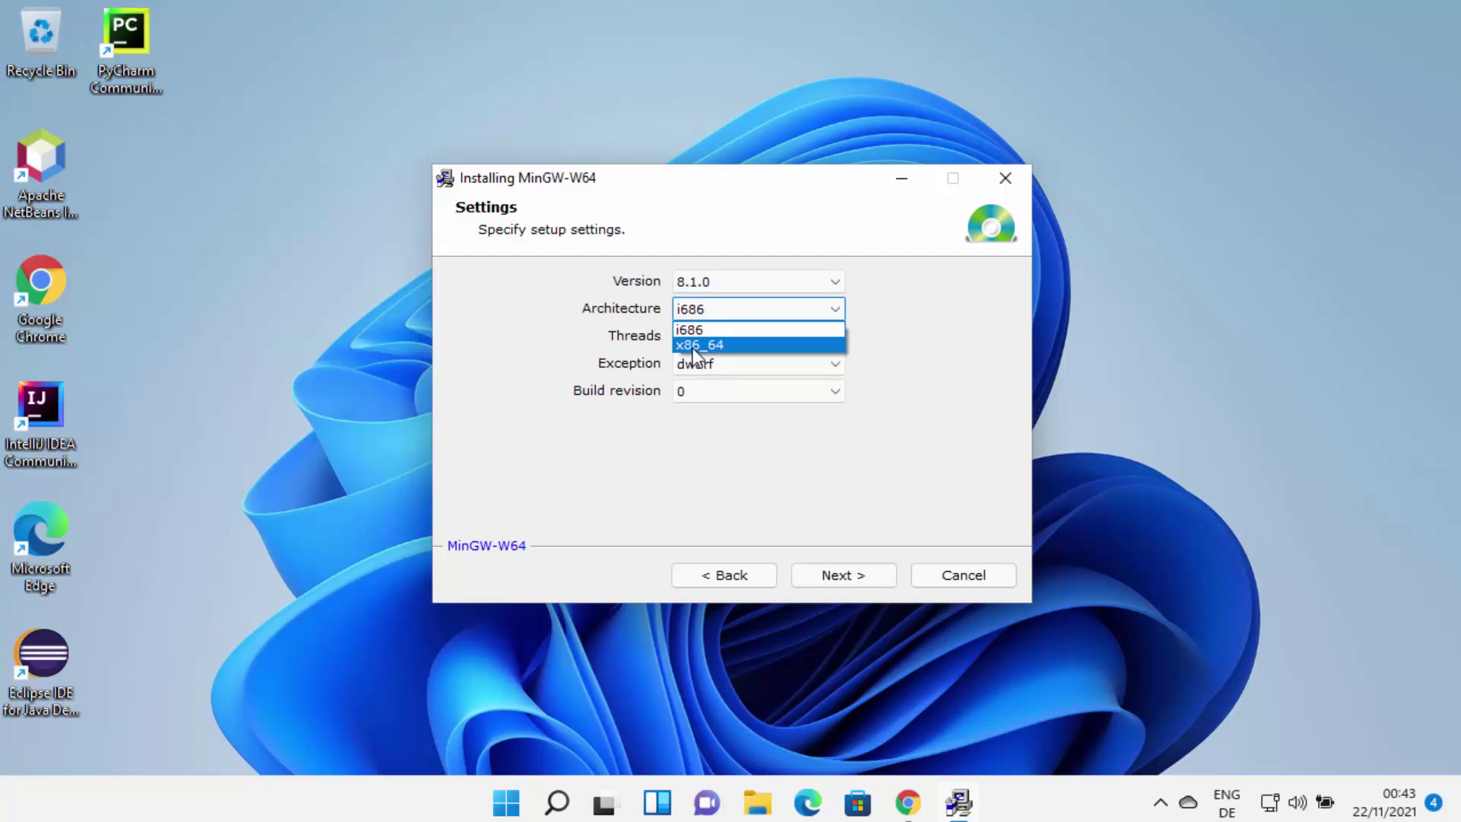
left_click(697, 347)
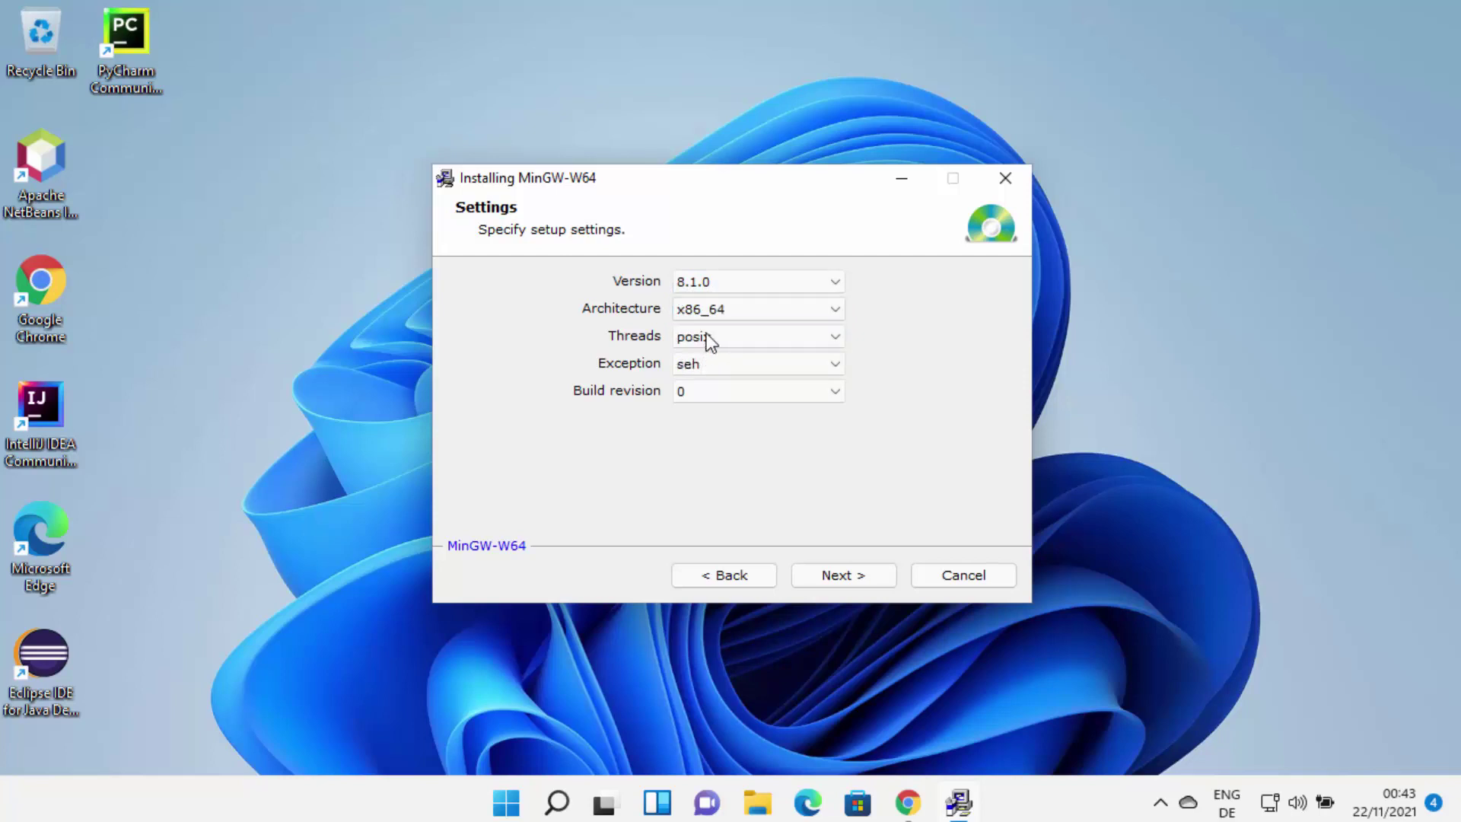
Keep posix threads, seh exception and build revision 0, and continue to the installation folder settings.
left_click(707, 335)
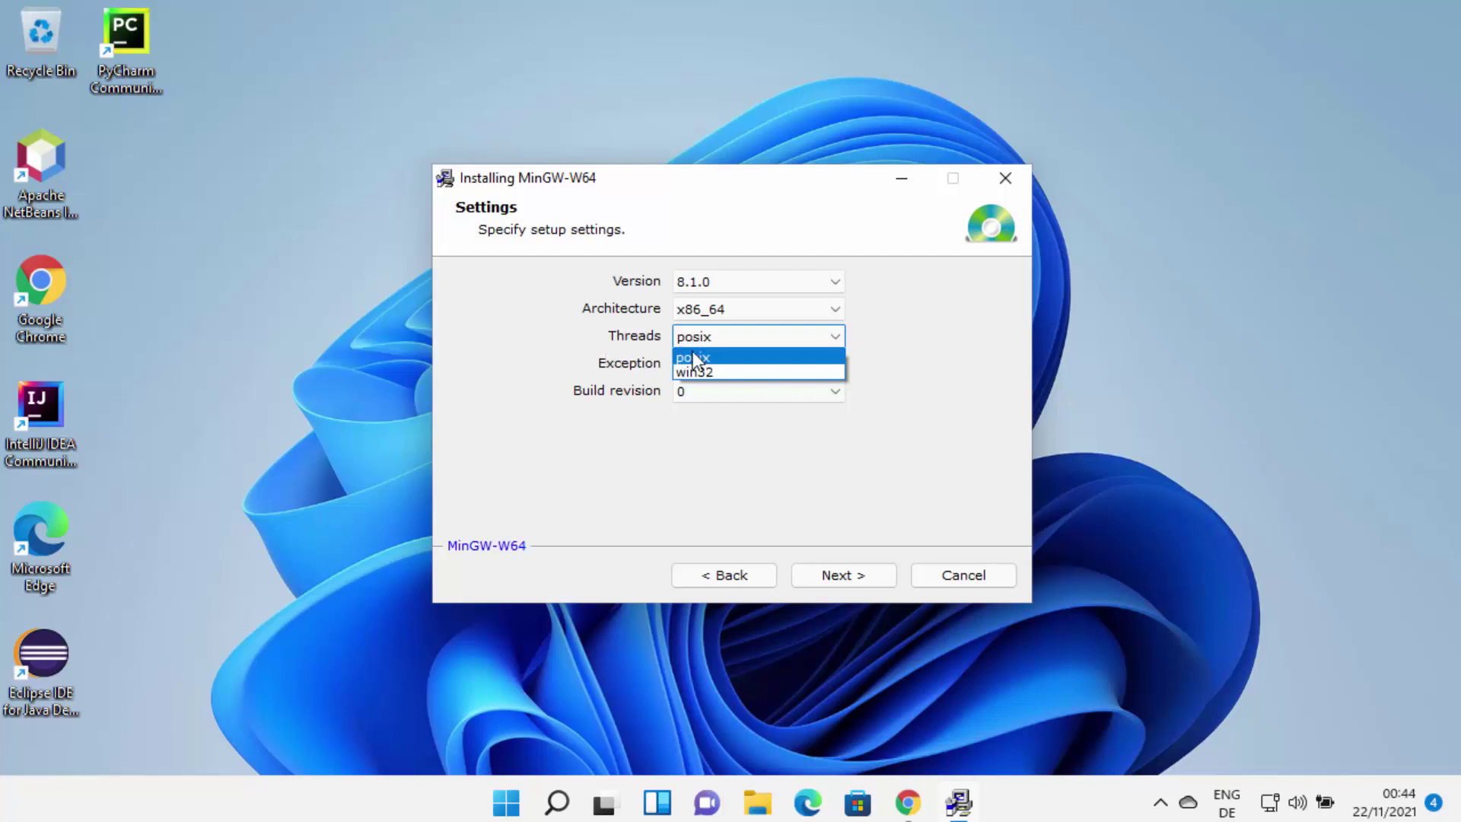
left_click(683, 354)
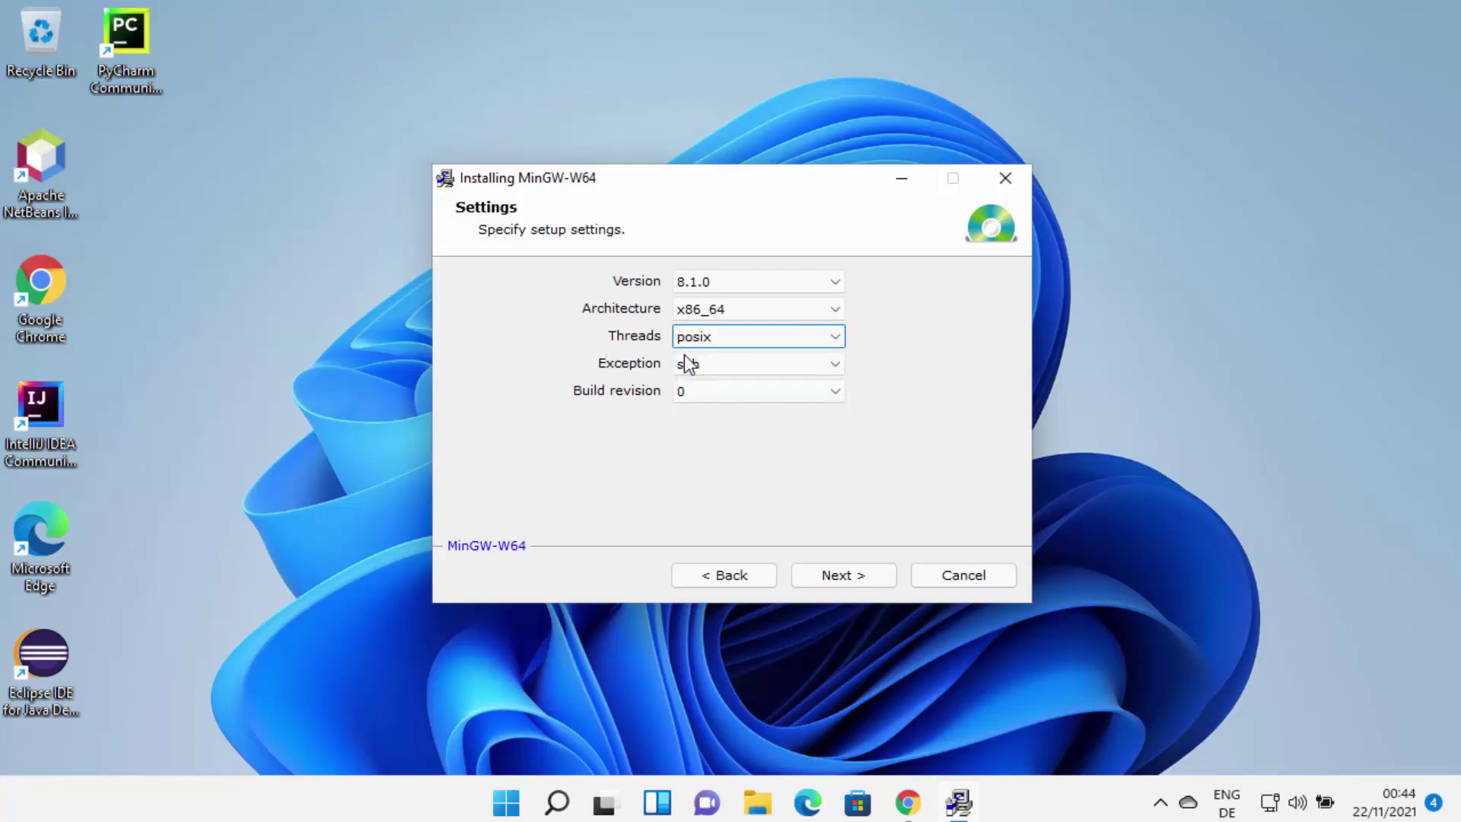
left_click(683, 335)
left_click(700, 353)
left_click(728, 392)
left_click(650, 374)
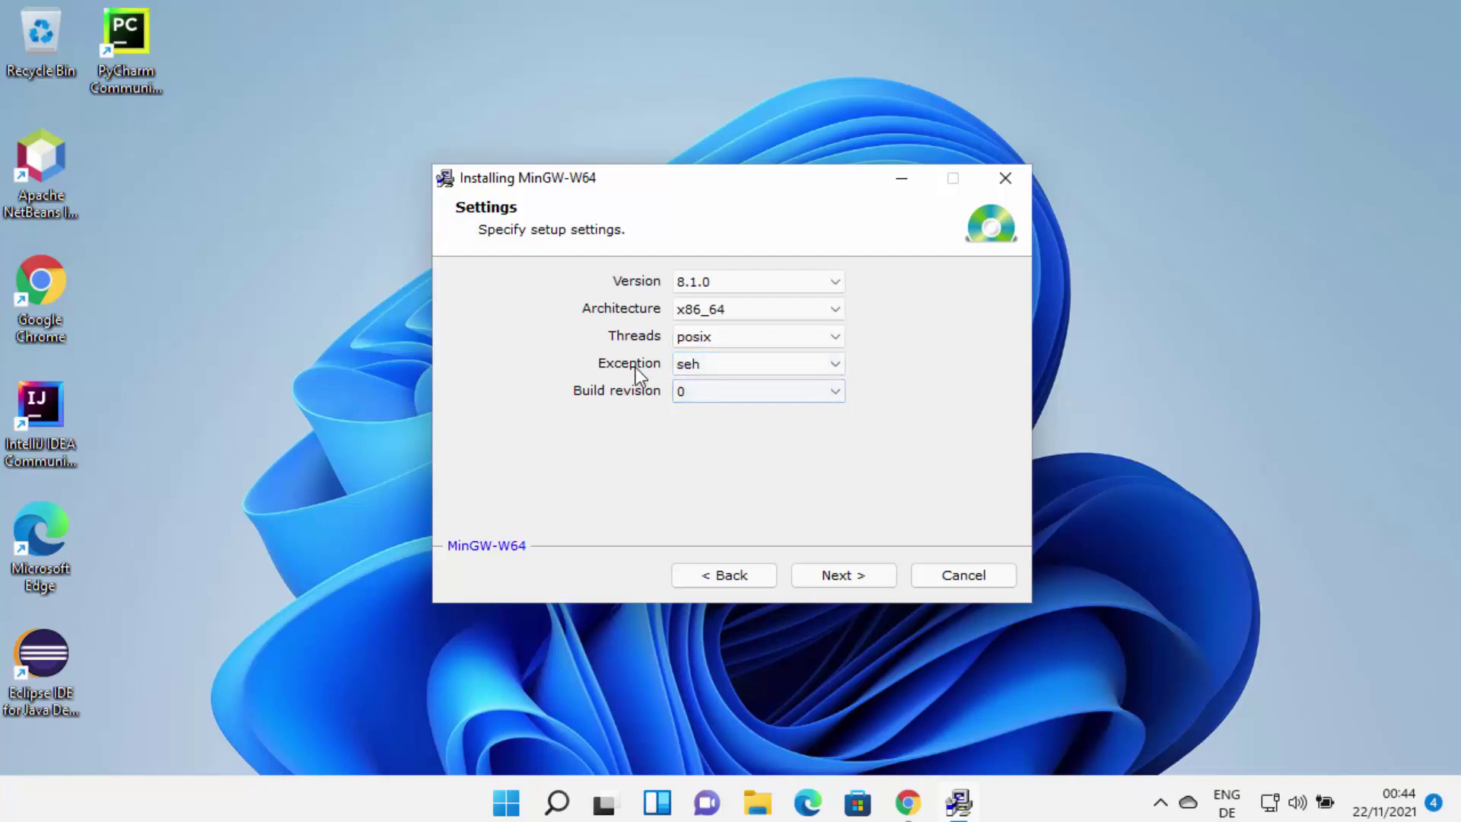
left_click(687, 364)
left_click(682, 383)
left_click(700, 396)
left_click(542, 411)
left_click(841, 579)
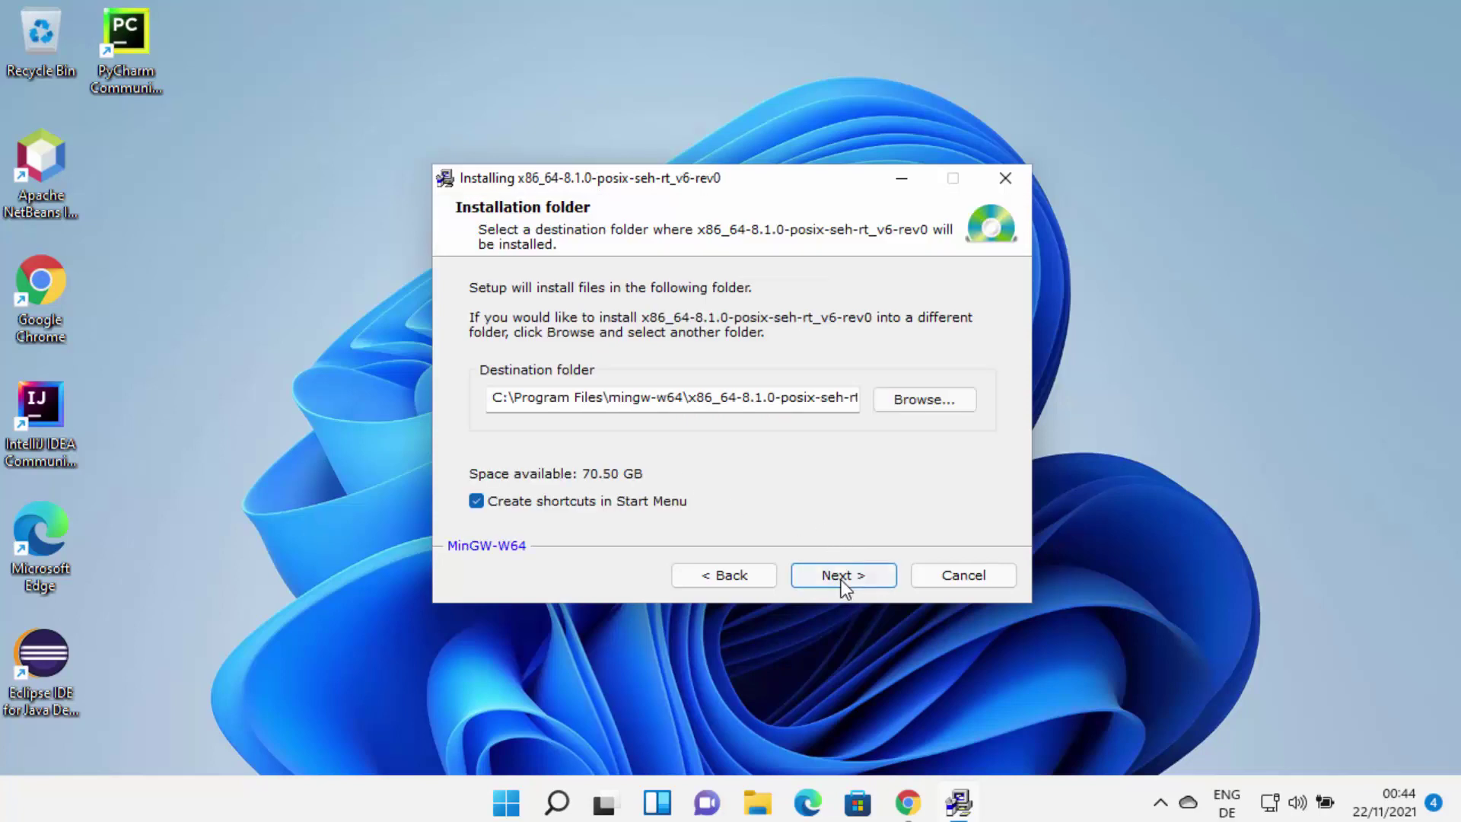
Install MinGW-W64 into the default destination folder under C:\Program Files\mingw-w64 and finish the setup.
double_click(594, 398)
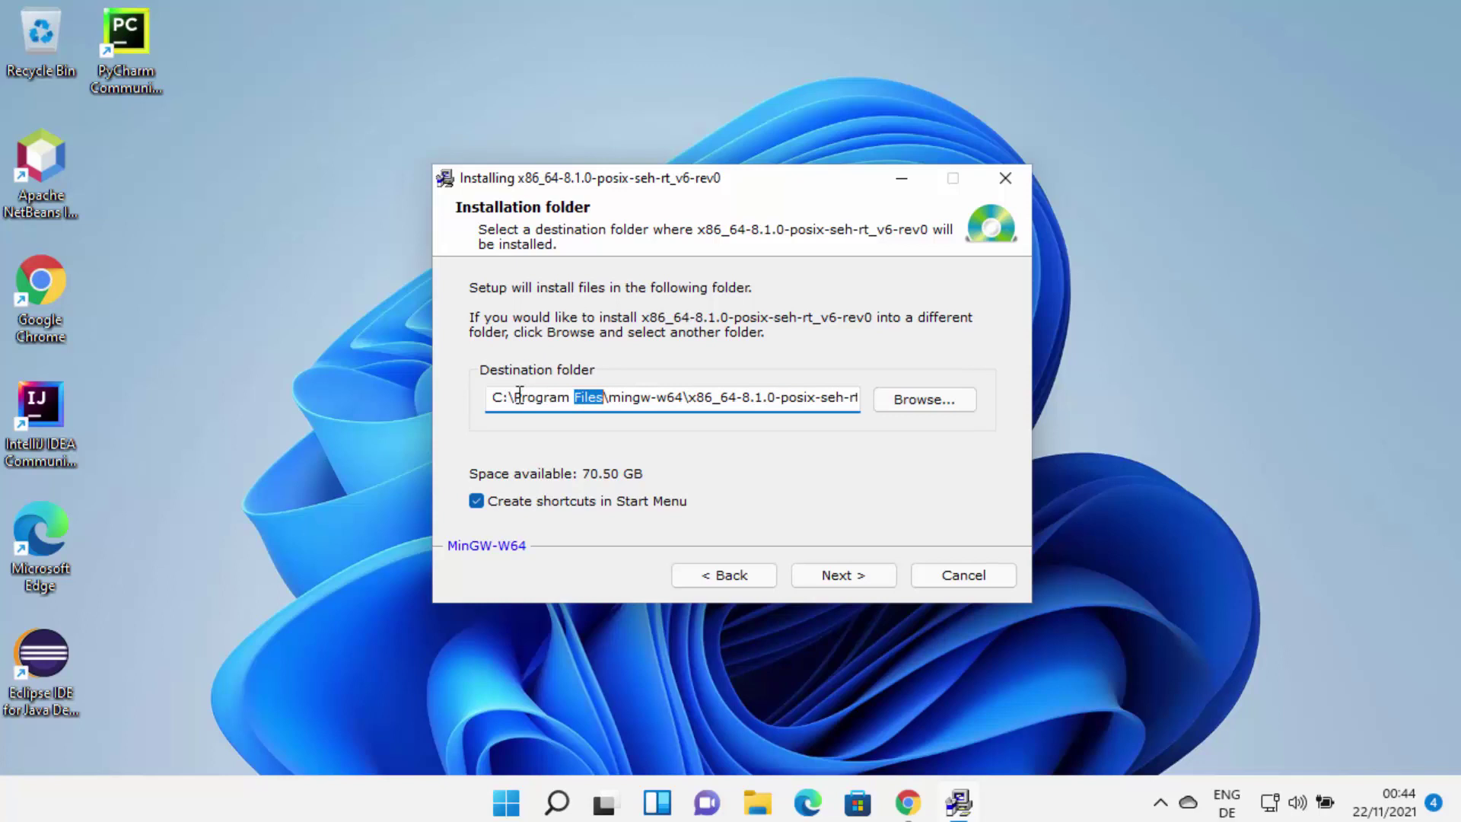
left_click(608, 396)
left_click_drag(686, 397, 874, 391)
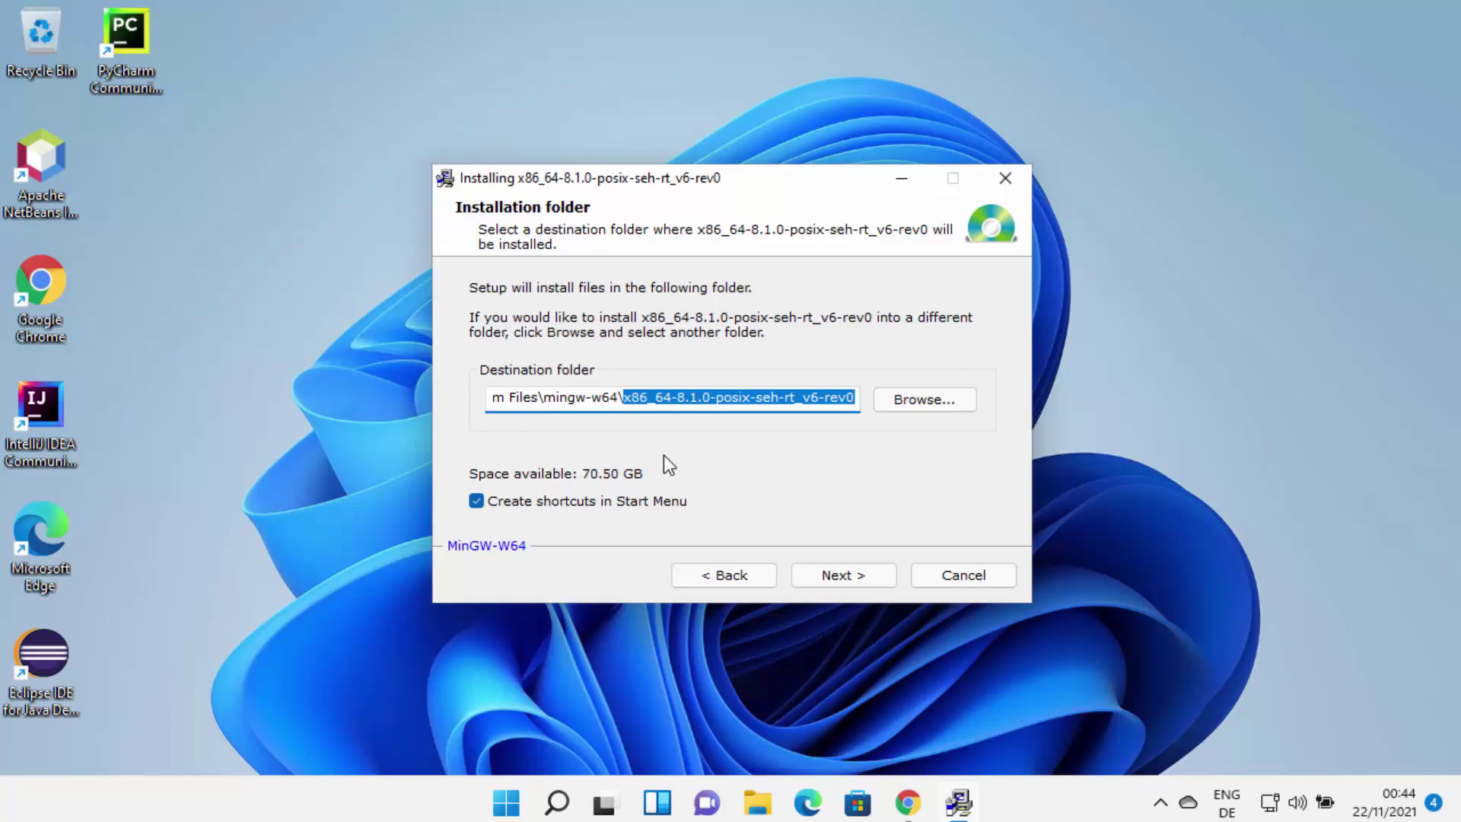
left_click(837, 575)
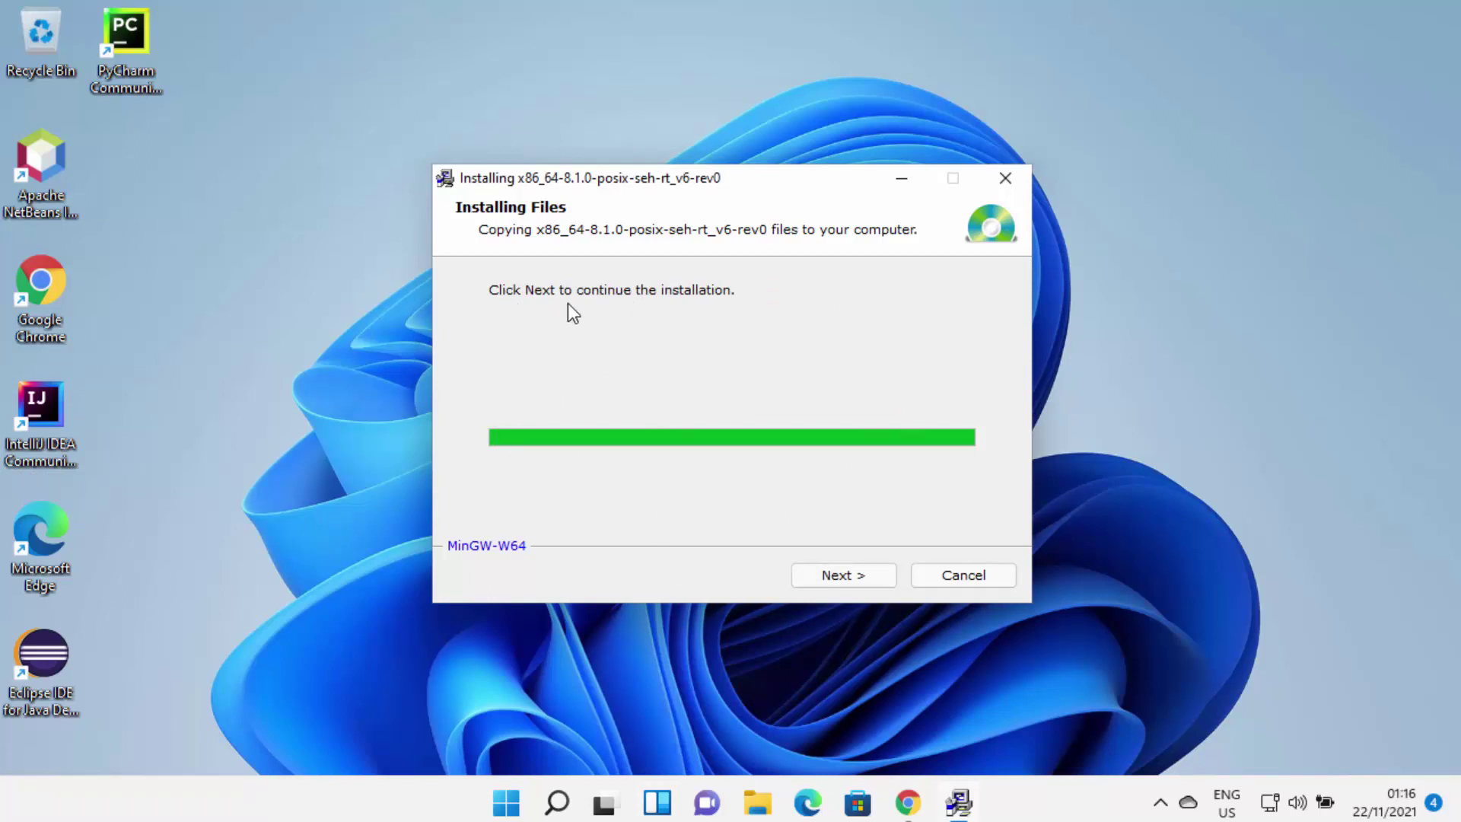
left_click(810, 574)
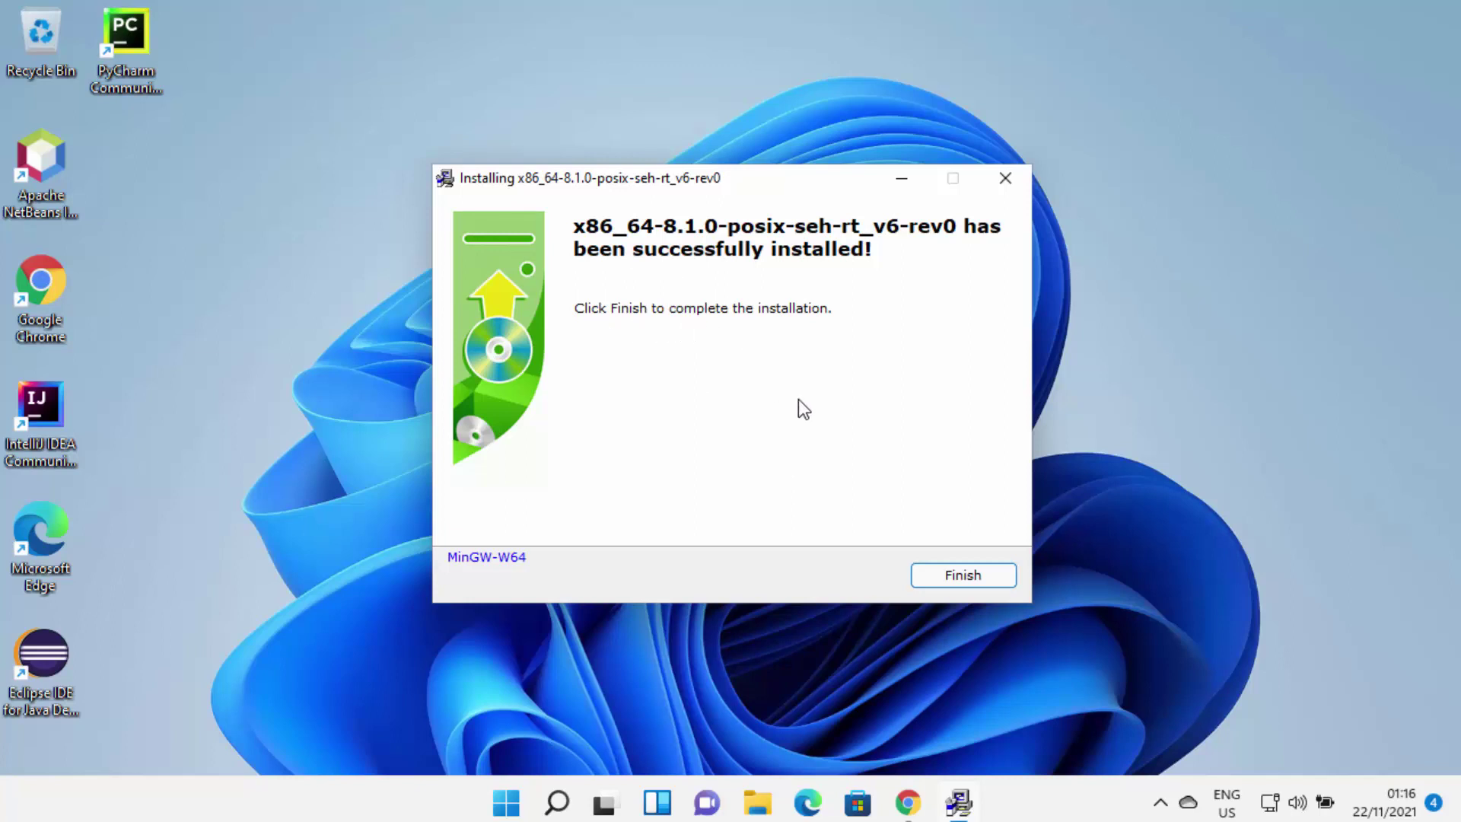
left_click(941, 572)
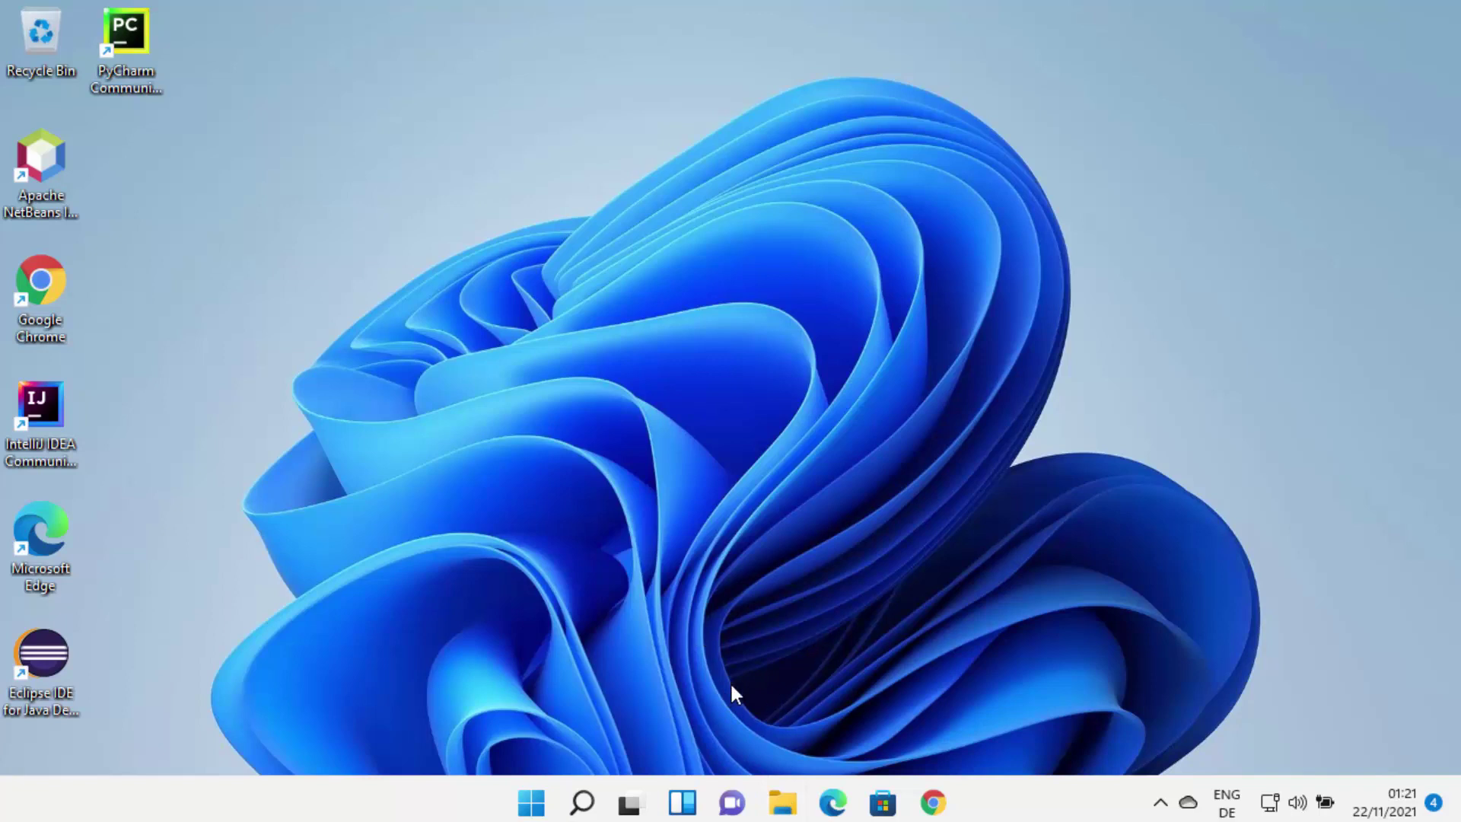
Open File Explorer and browse to C:\Program Files\mingw-w64\x86_64-8.1.0-posix-seh-rt_v6-rev0\mingw64\bin.
key("super+e")
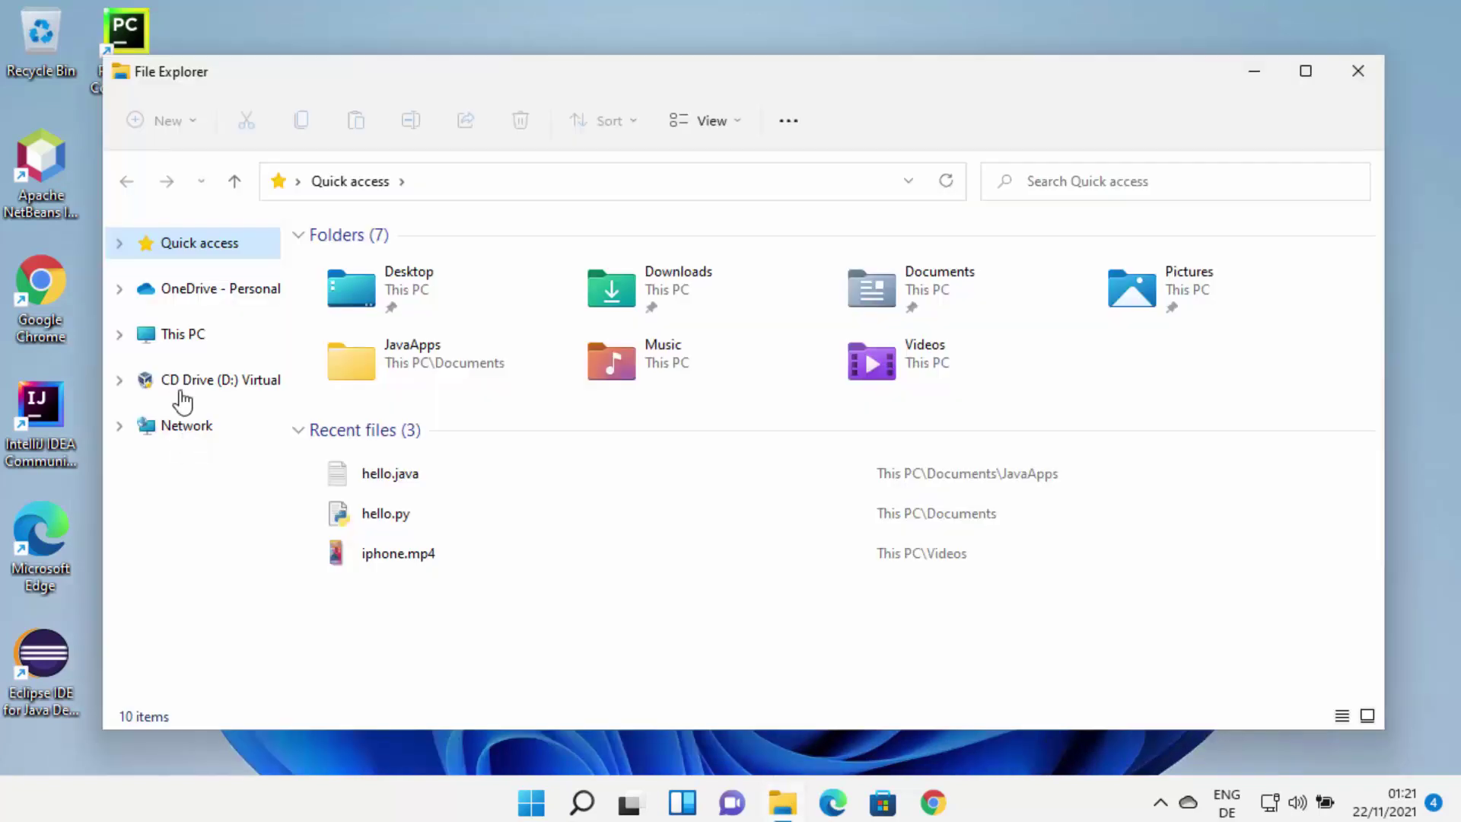
left_click(178, 342)
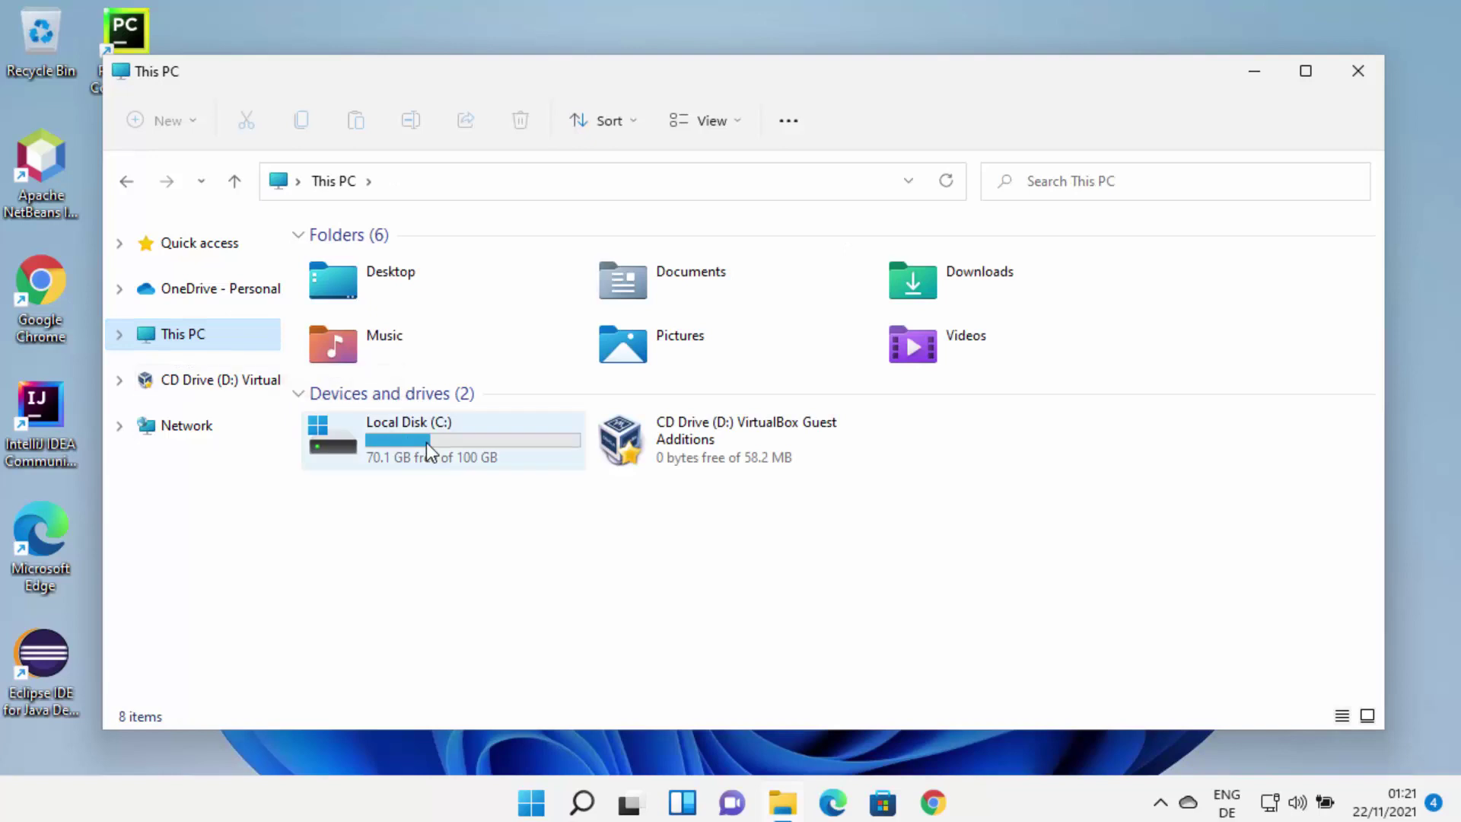
double_click(426, 443)
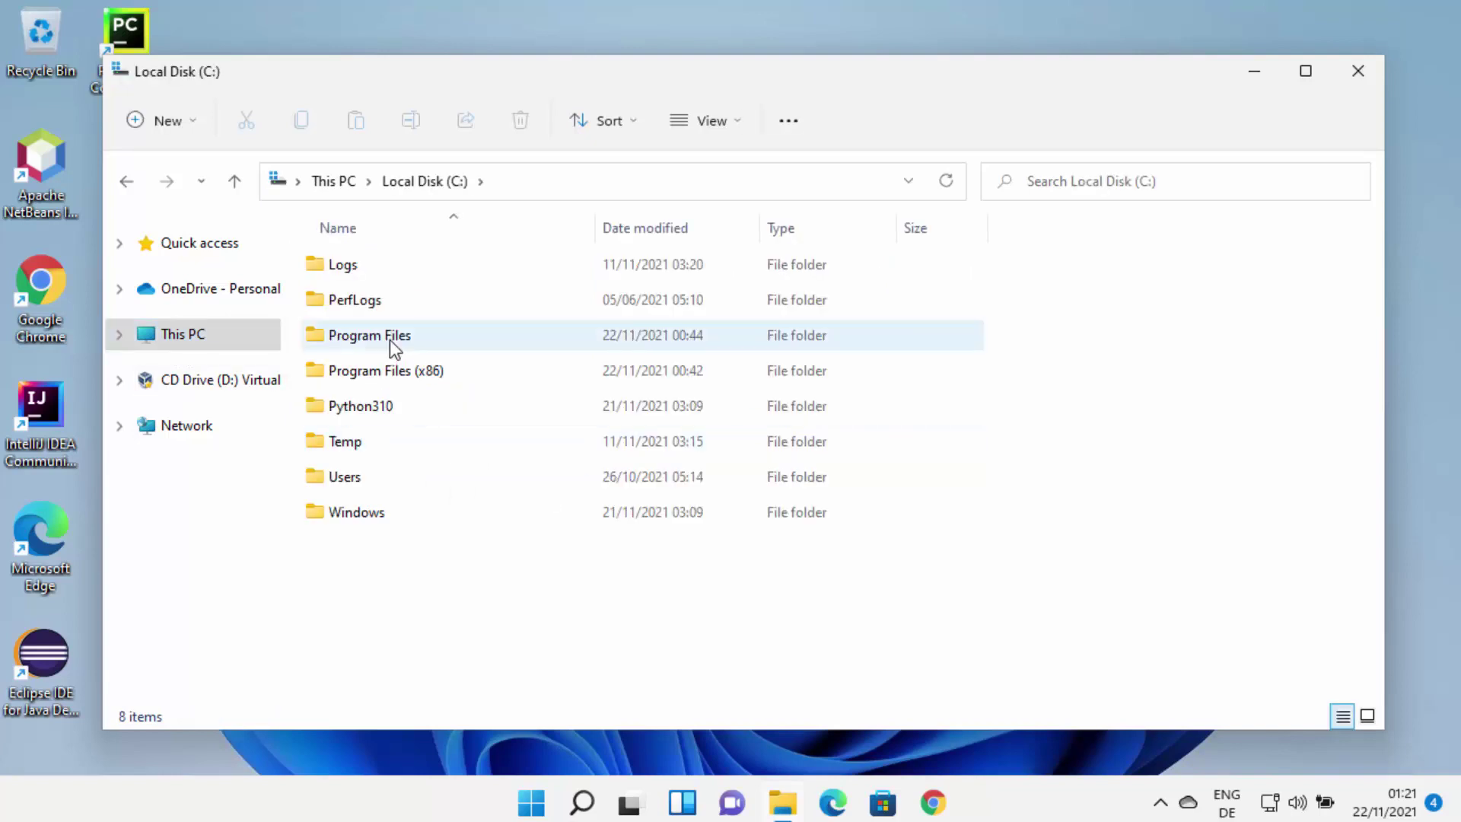
double_click(364, 341)
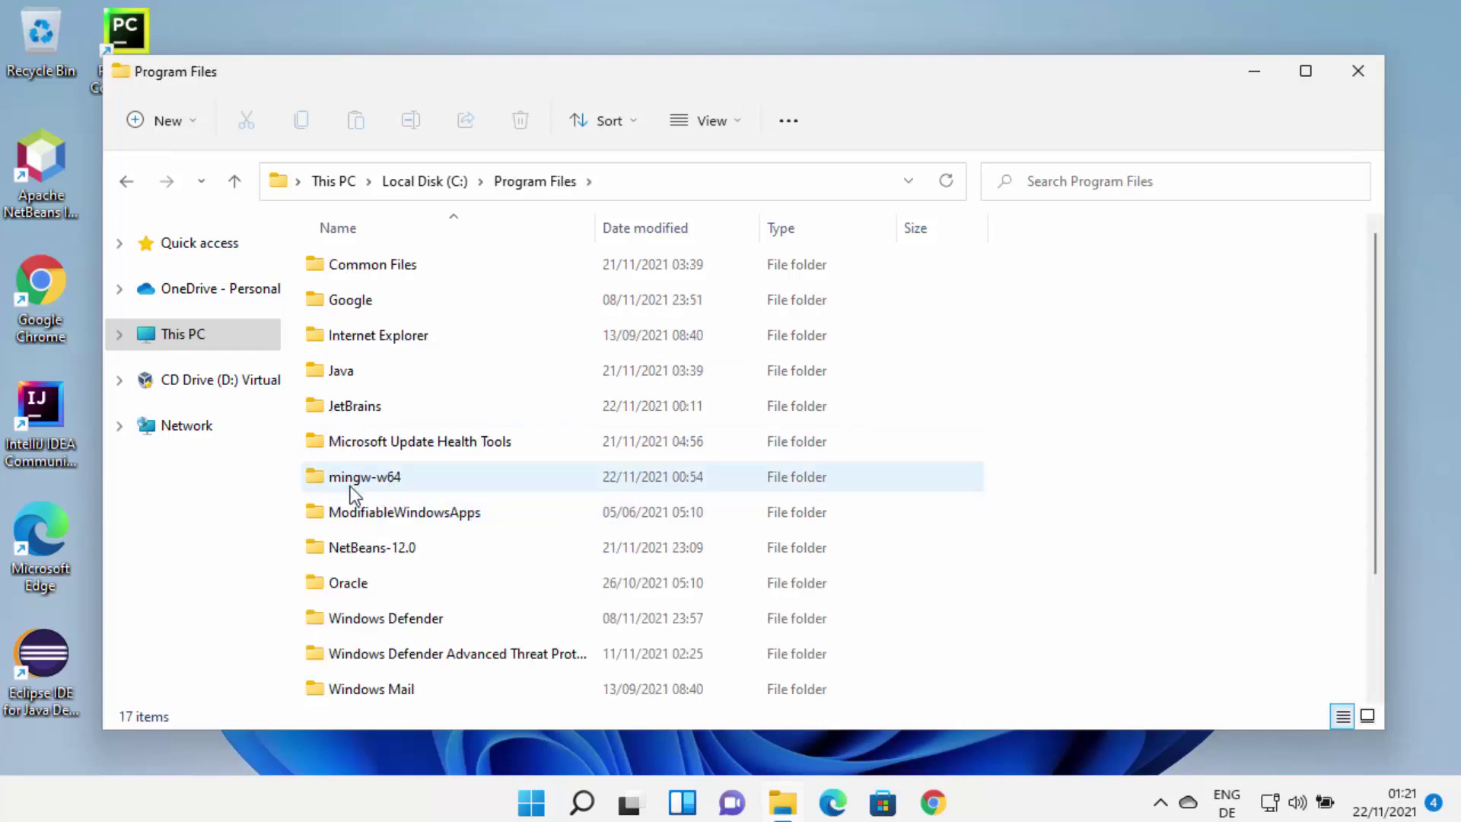
double_click(391, 480)
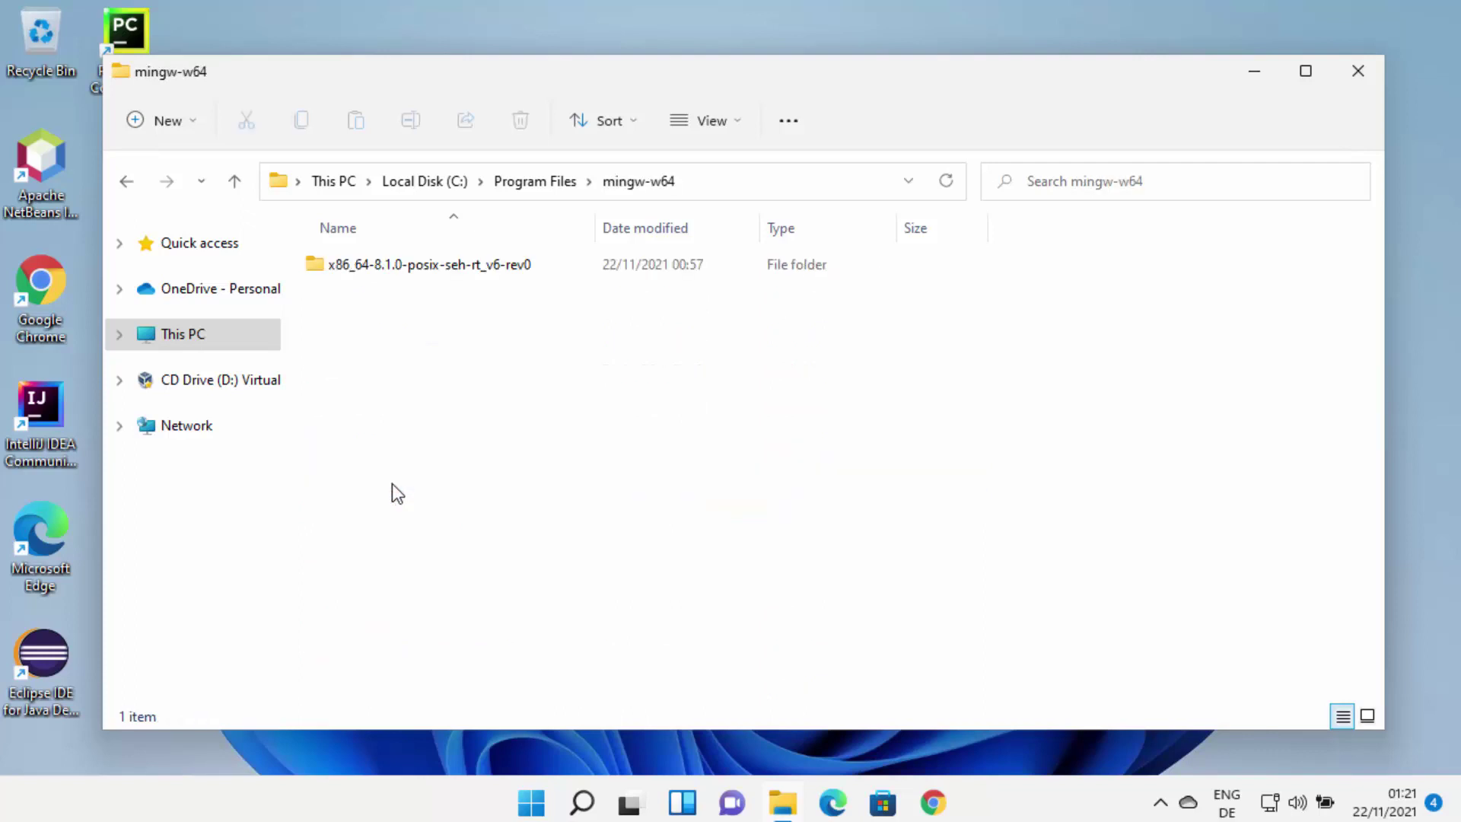
double_click(438, 272)
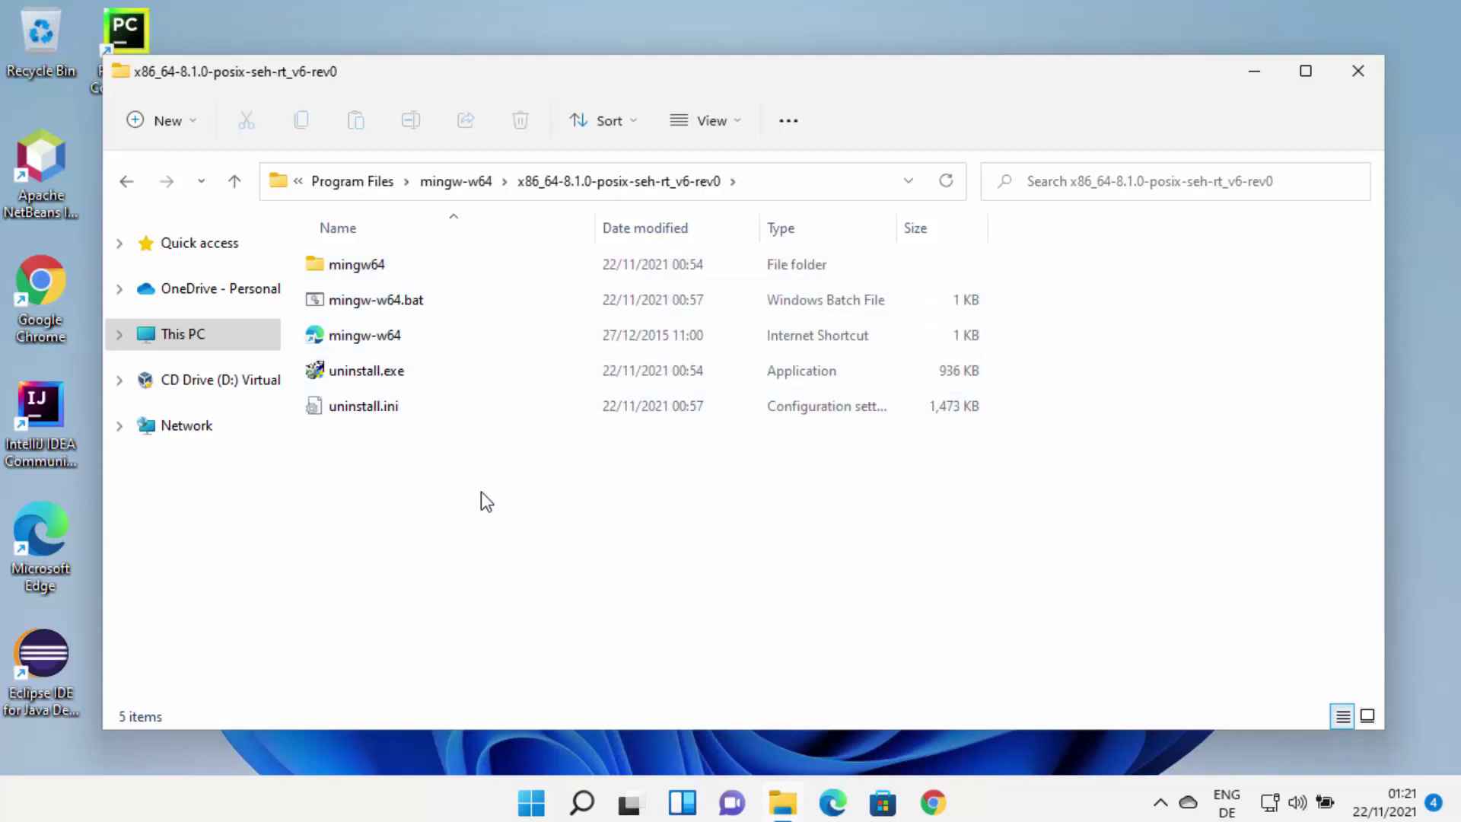
double_click(376, 265)
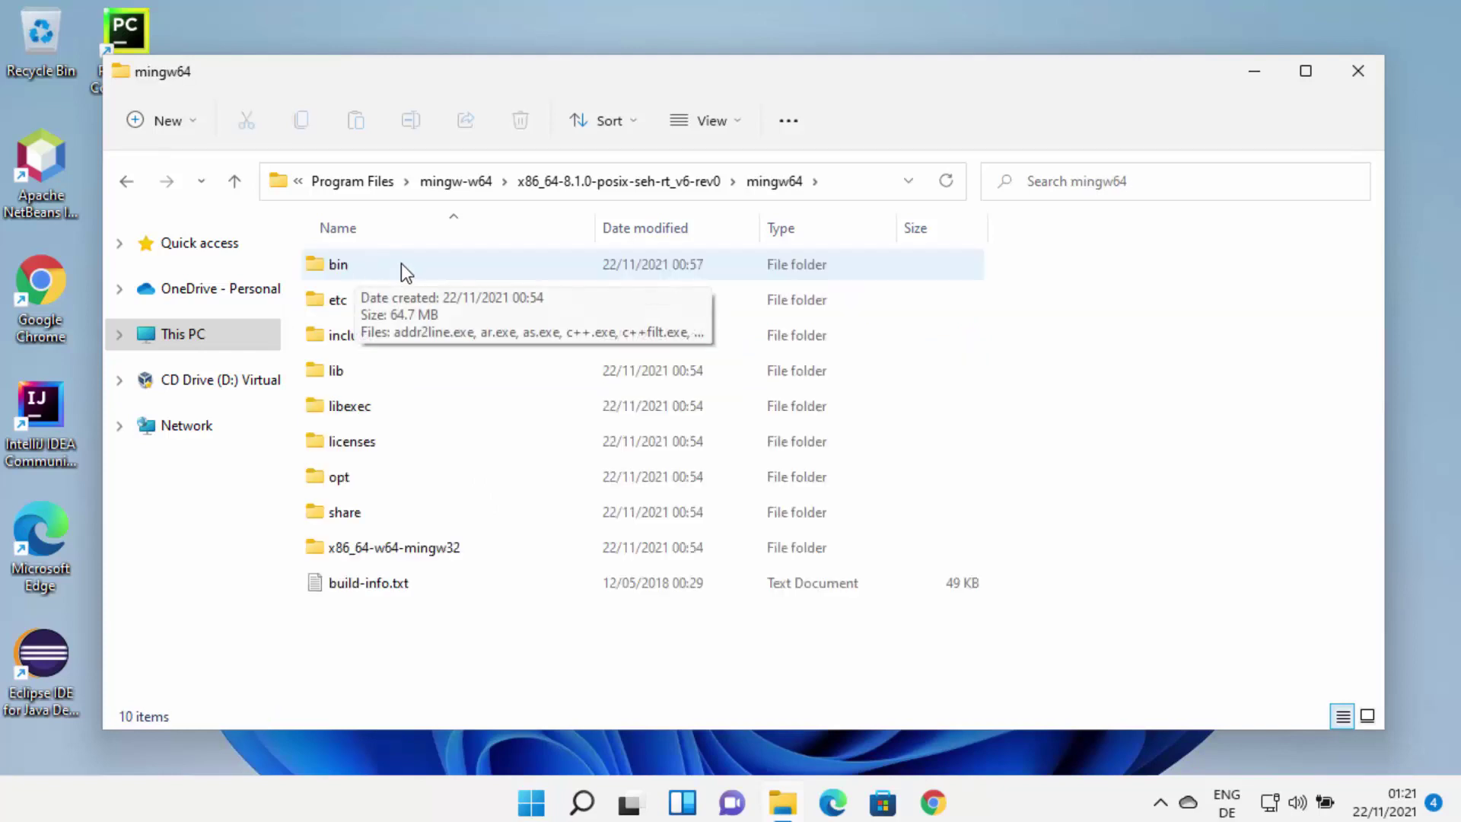
double_click(362, 266)
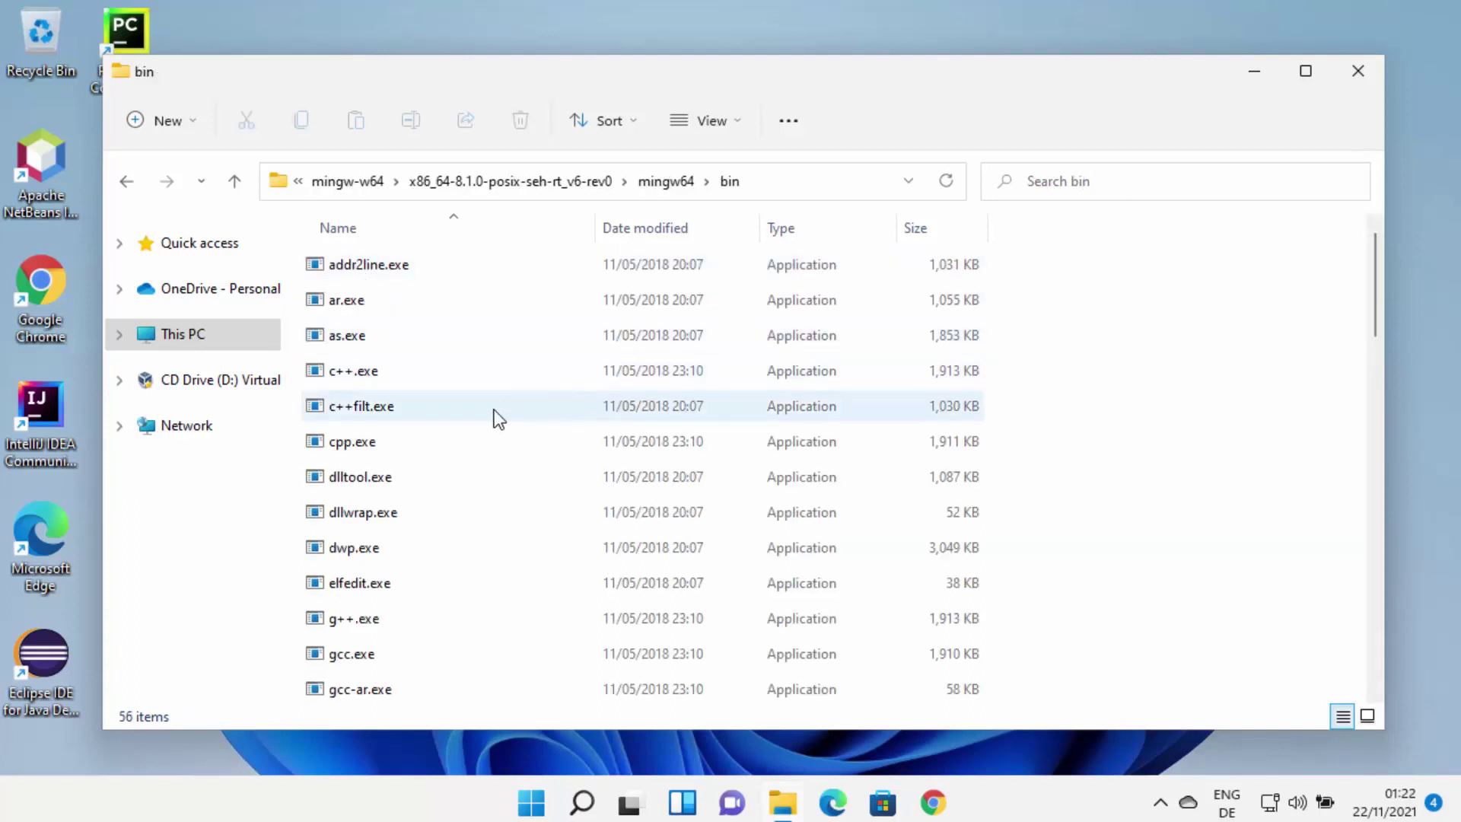
Look through the executables and libraries in the MinGW bin folder and show the folder's full path.
scroll(485, 416, "down", 9)
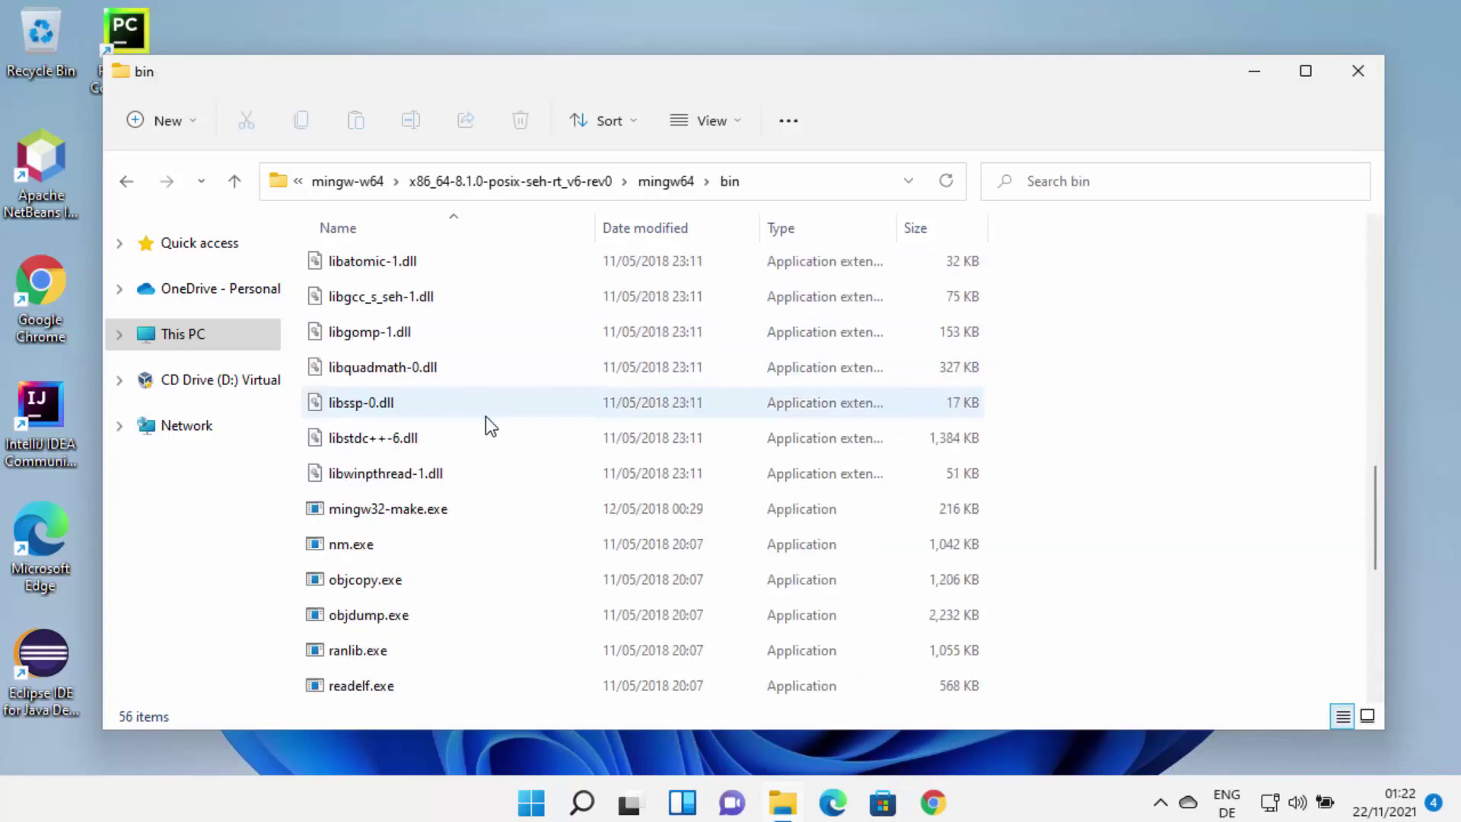
scroll(485, 417, "down", 3)
scroll(485, 417, "down", 1)
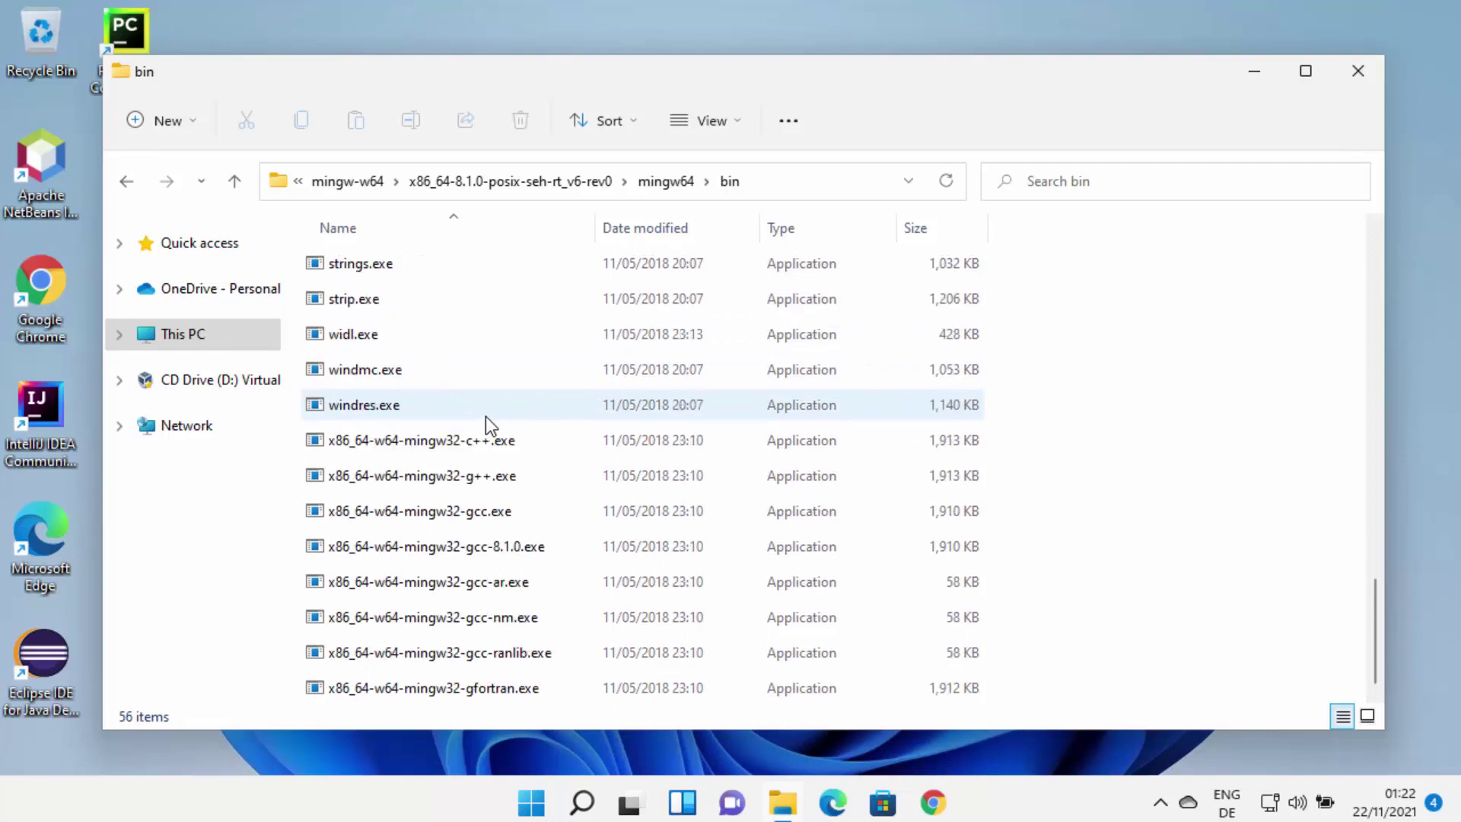
scroll(485, 417, "up", 8)
scroll(485, 416, "up", 6)
left_click(797, 181)
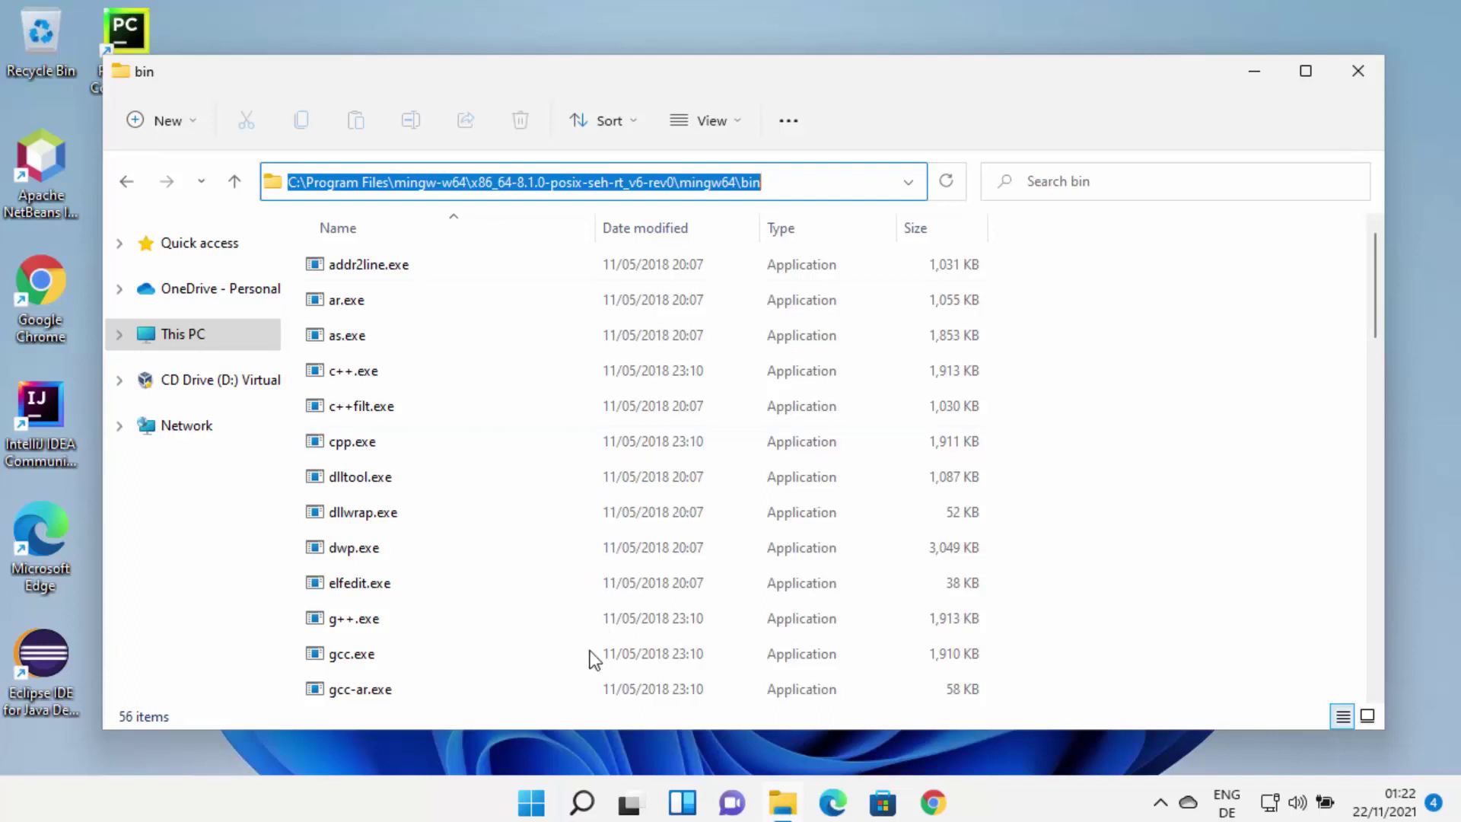
Search Windows for "edit env" and open Edit environment variables for your account.
left_click(585, 801)
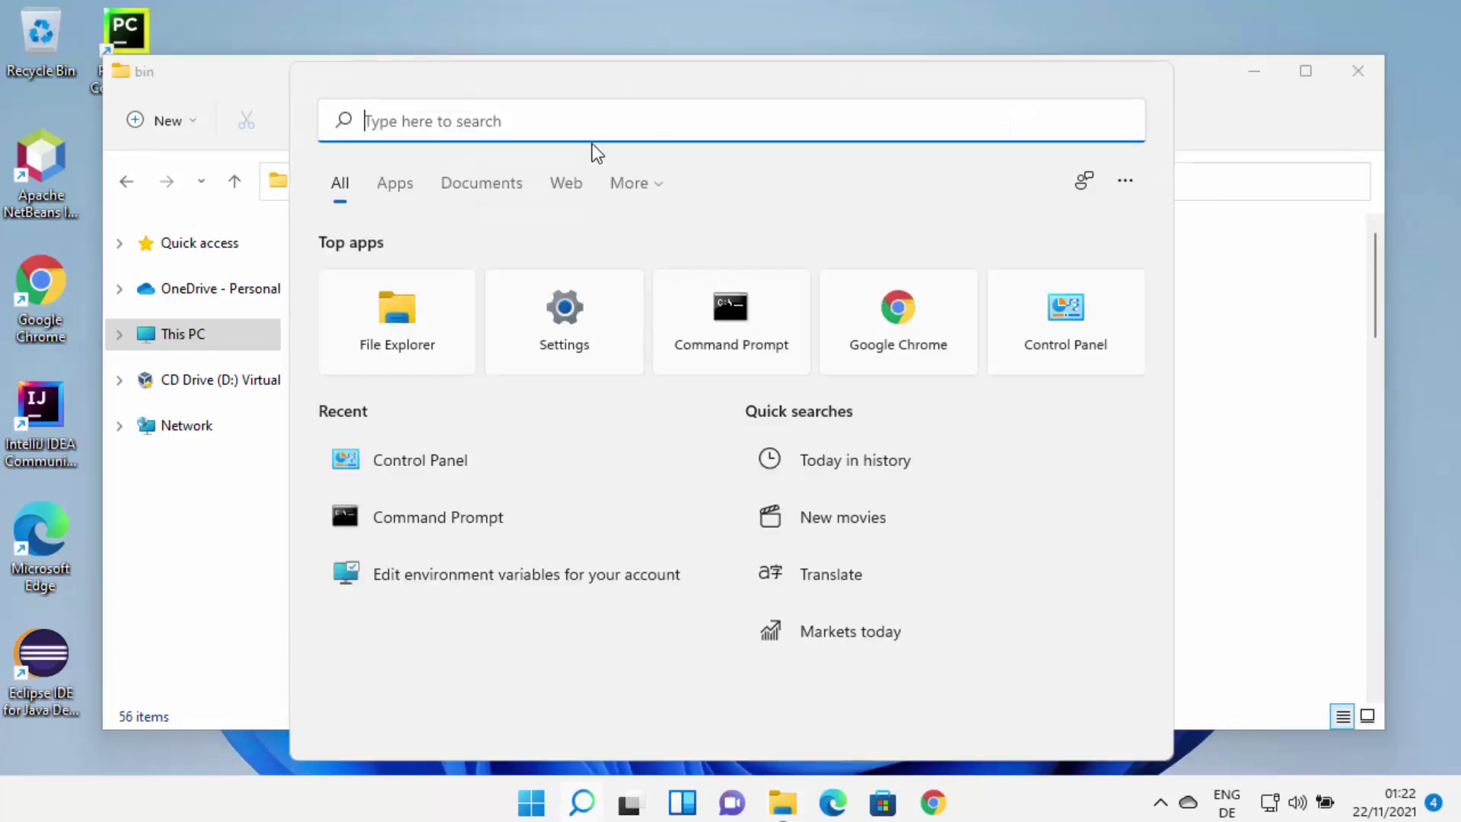
type("edit e")
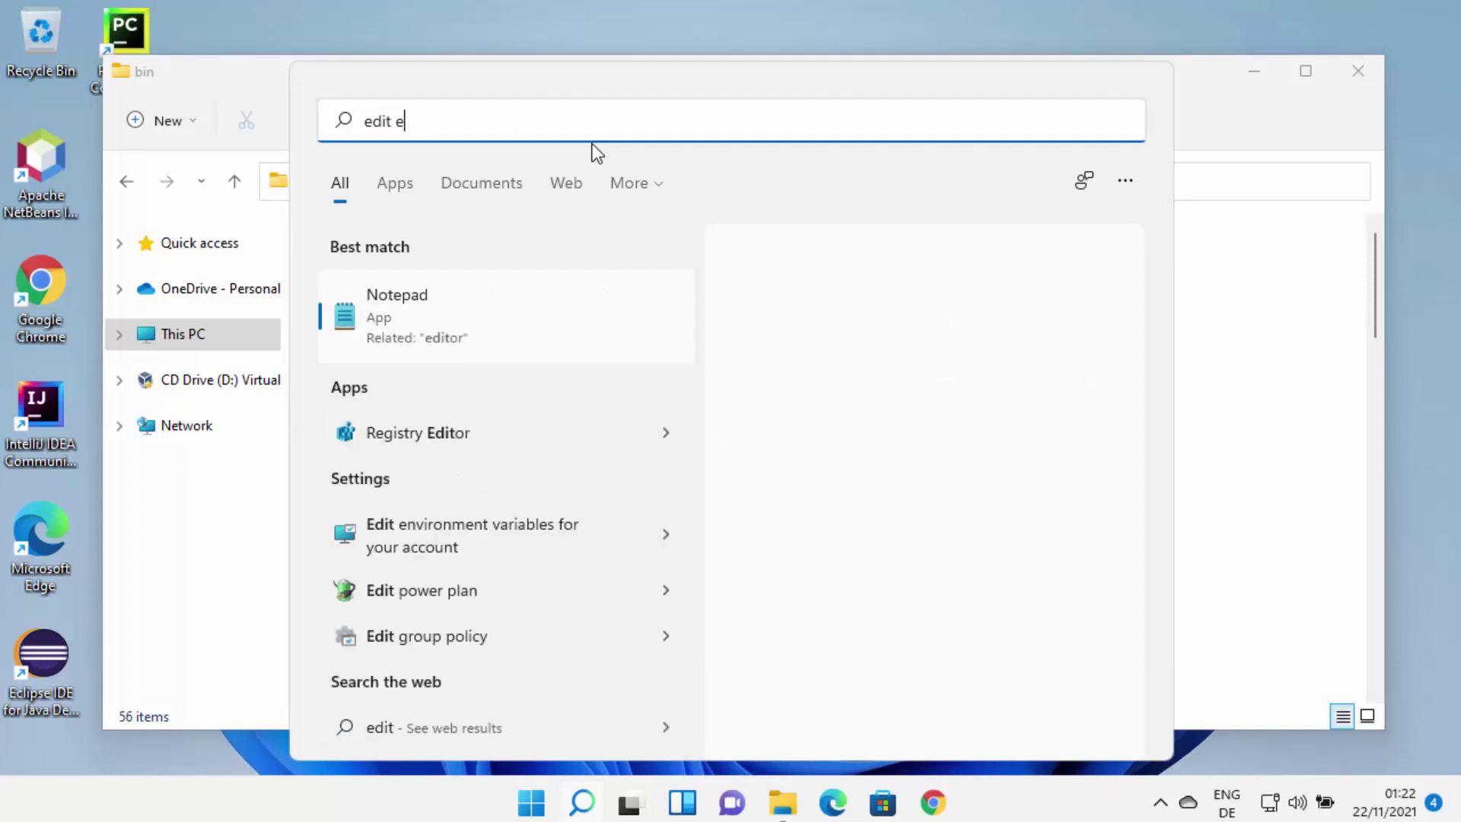
type("nv")
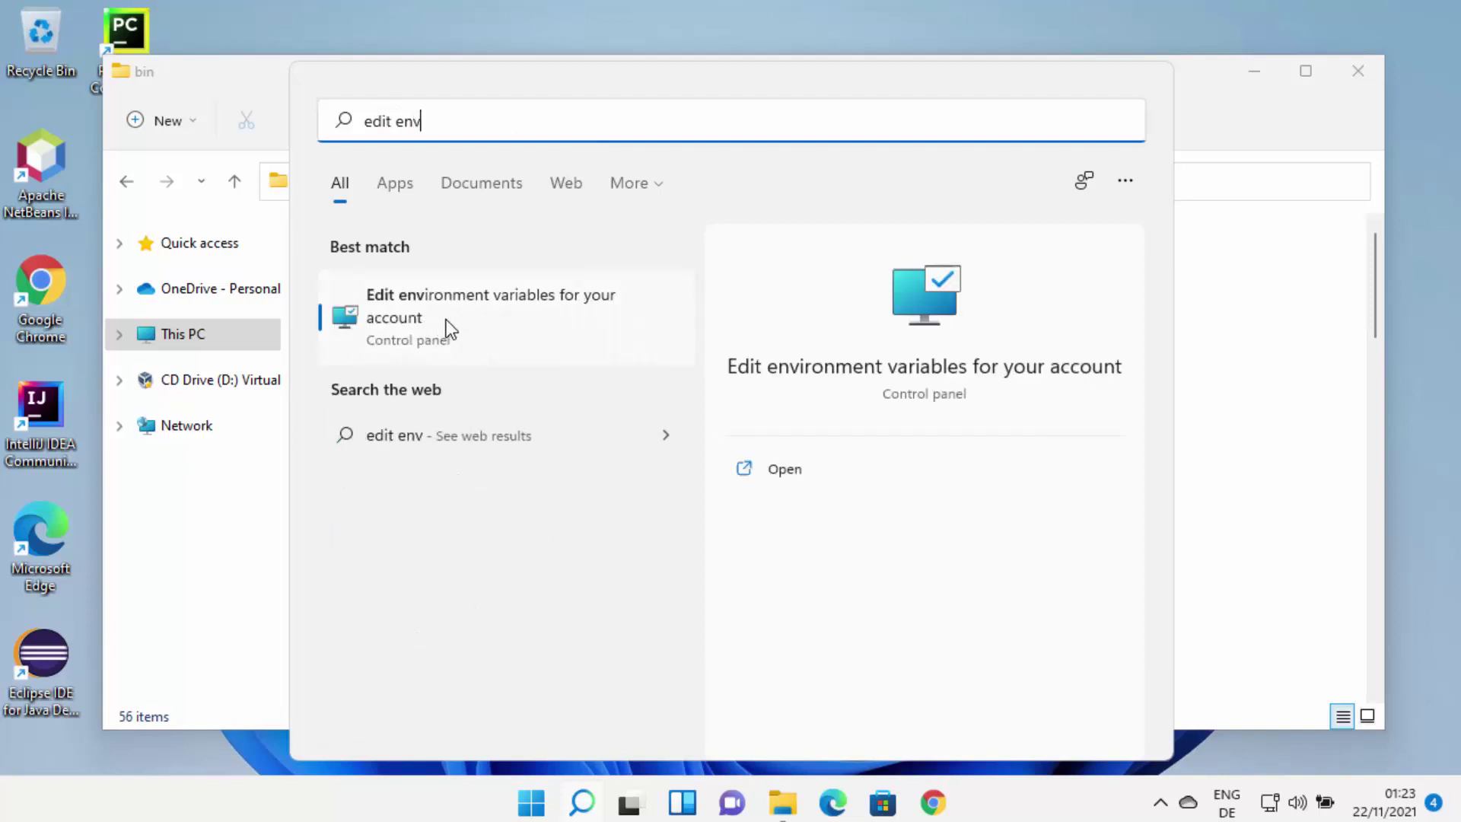
left_click(446, 318)
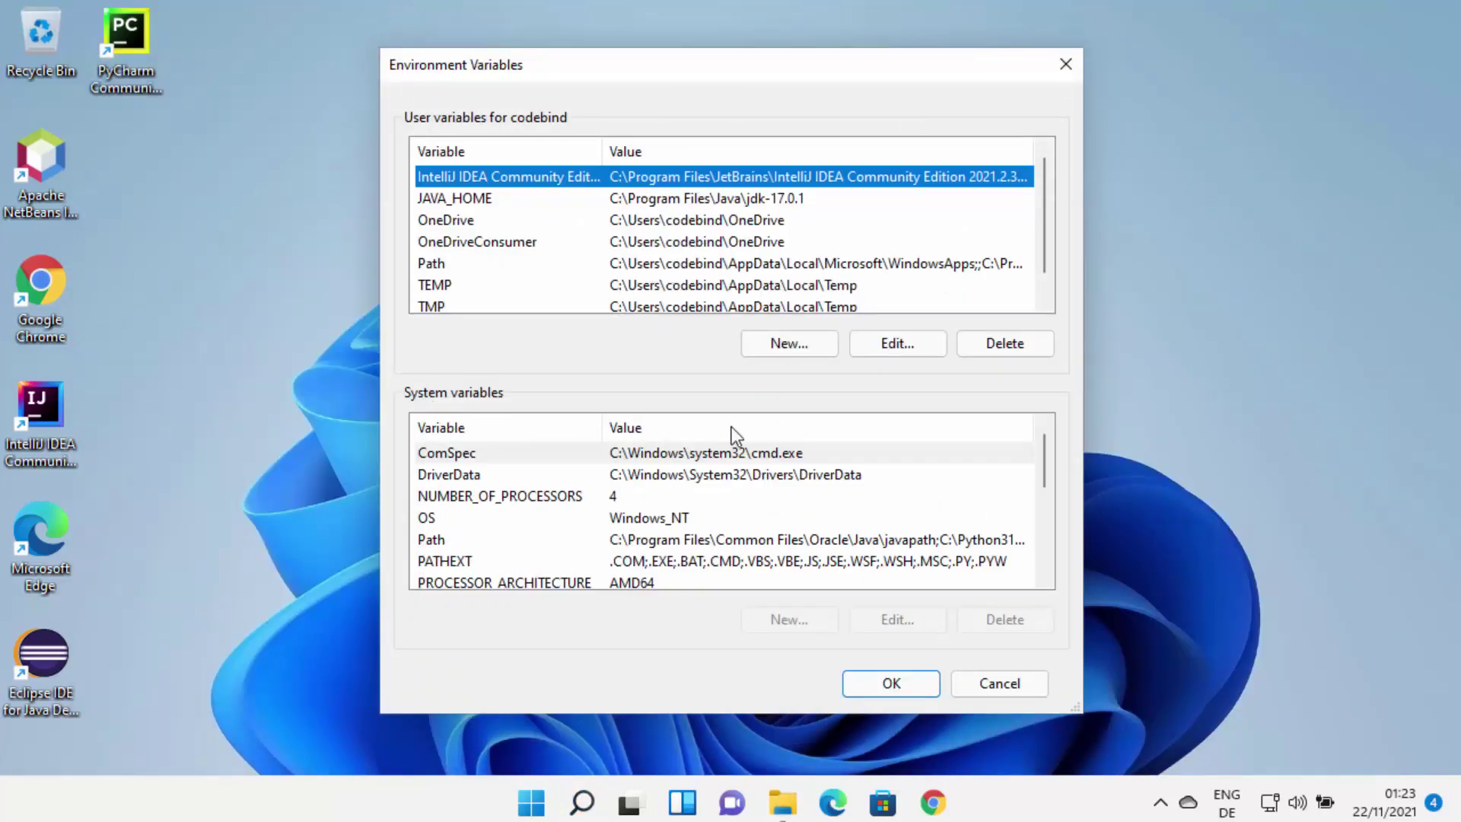
Open Control Panel in Category view and go through System and Security to the System page.
left_click(580, 811)
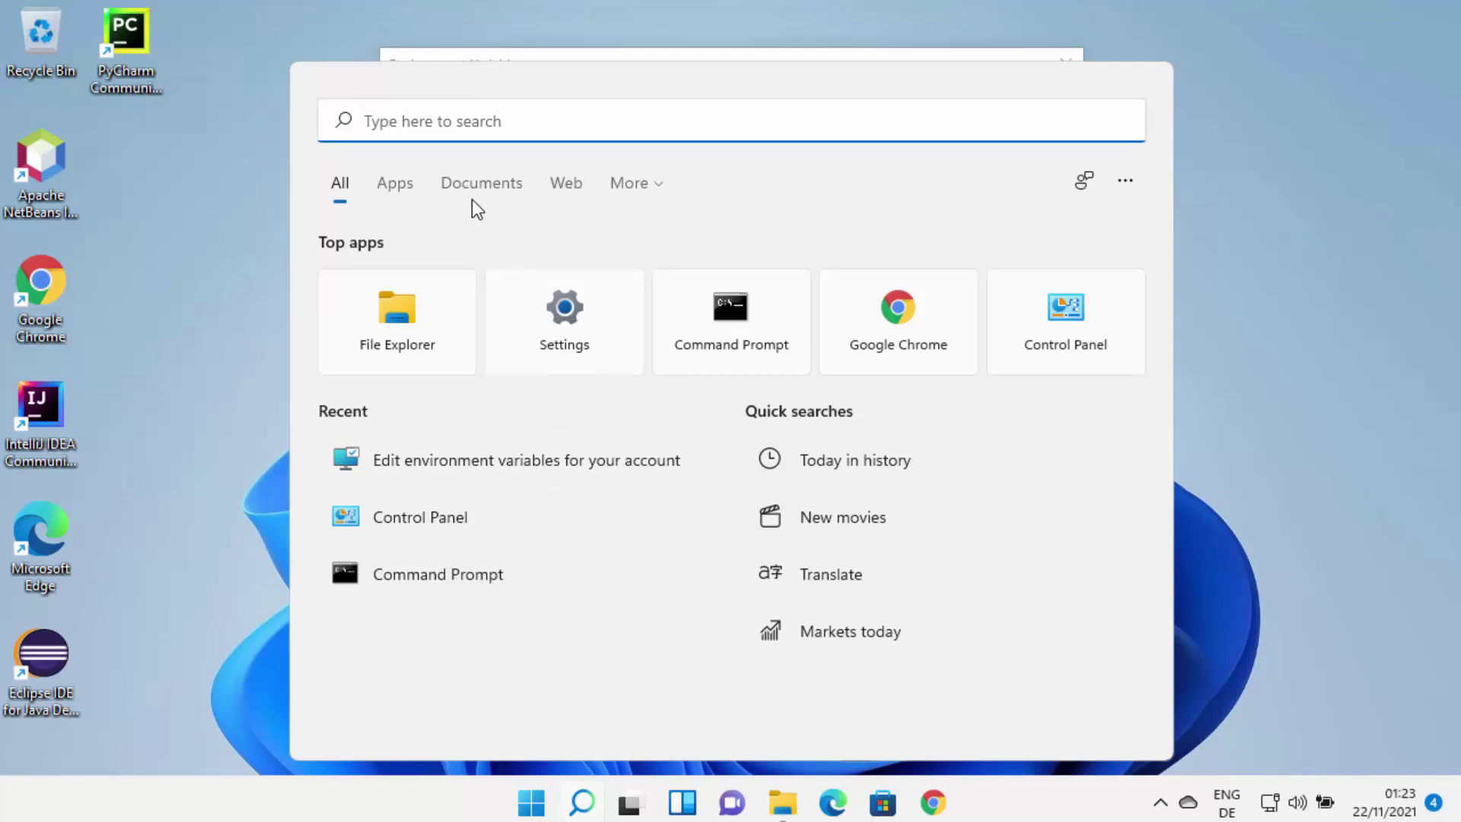
type("con")
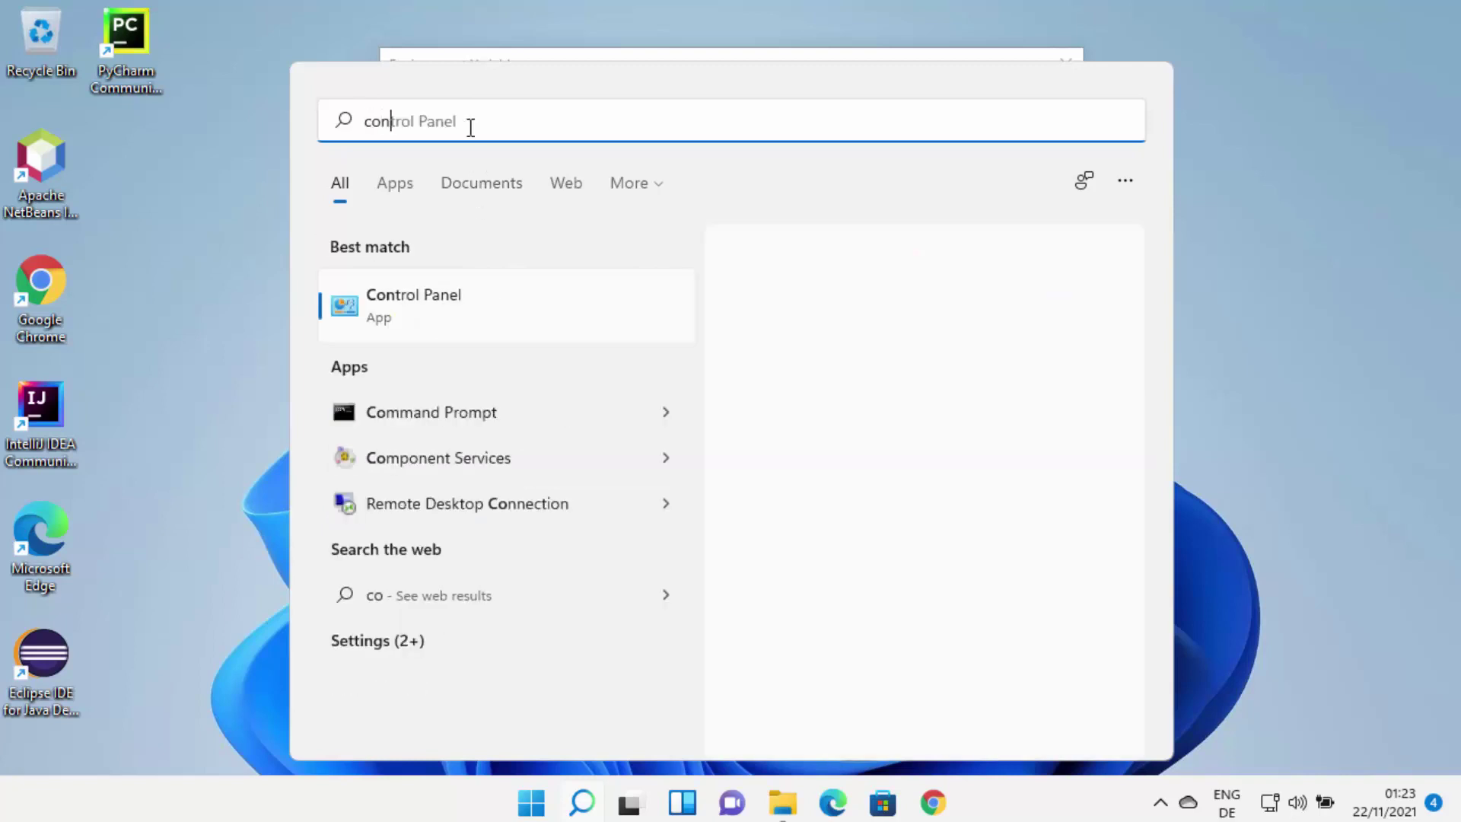
left_click(457, 293)
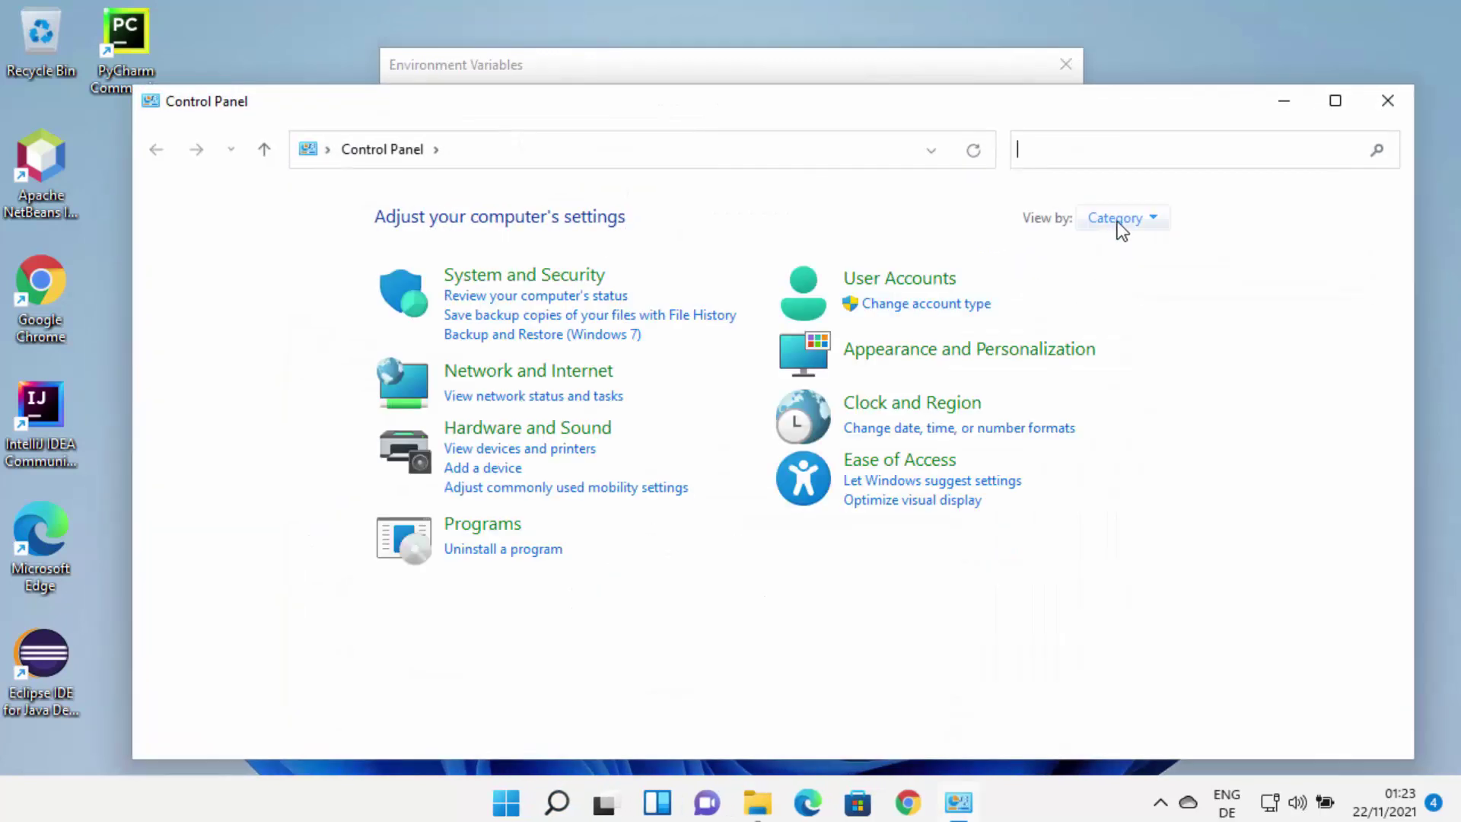
left_click(1118, 219)
left_click(1126, 251)
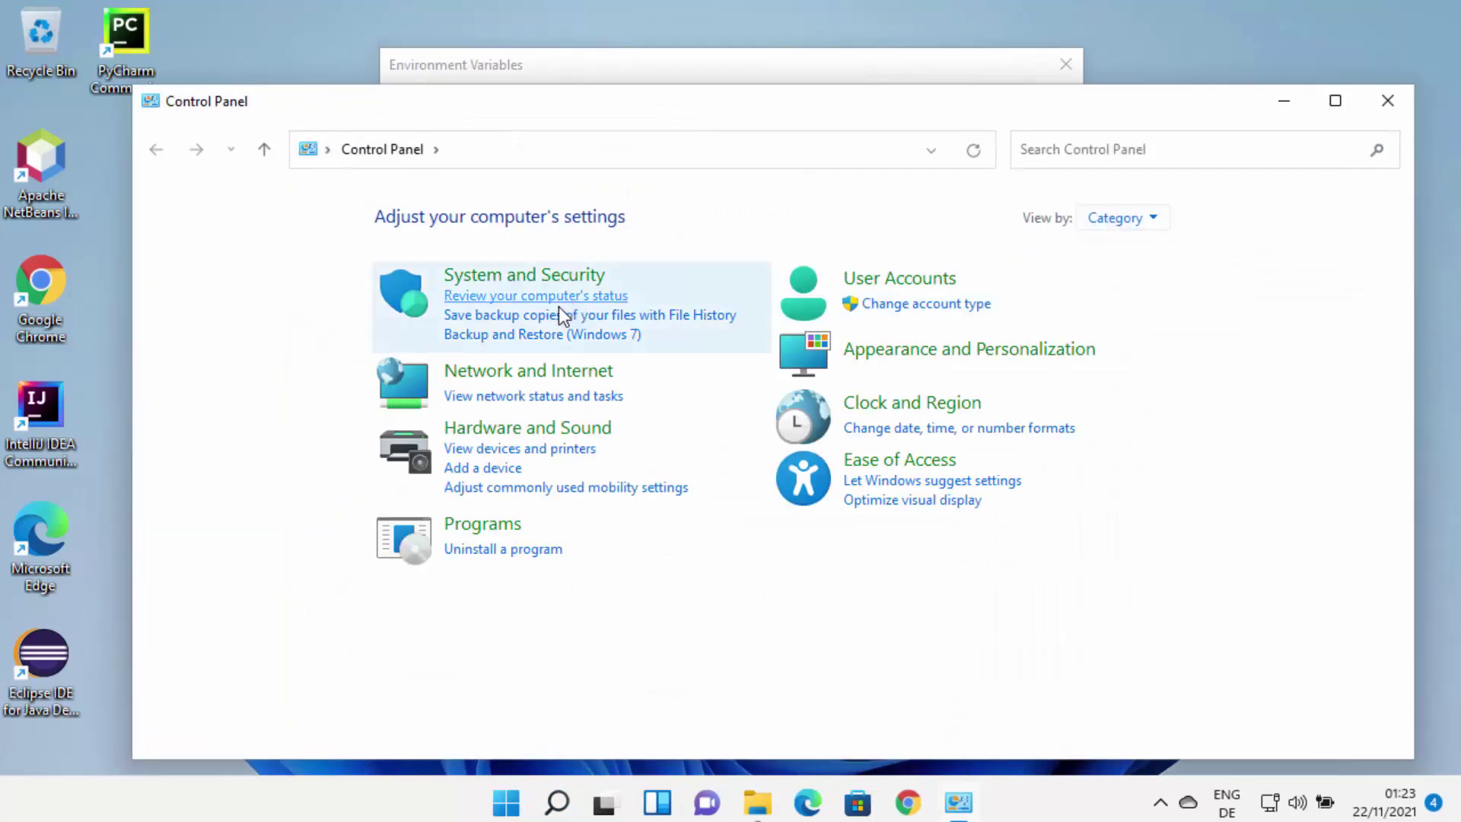
left_click(538, 284)
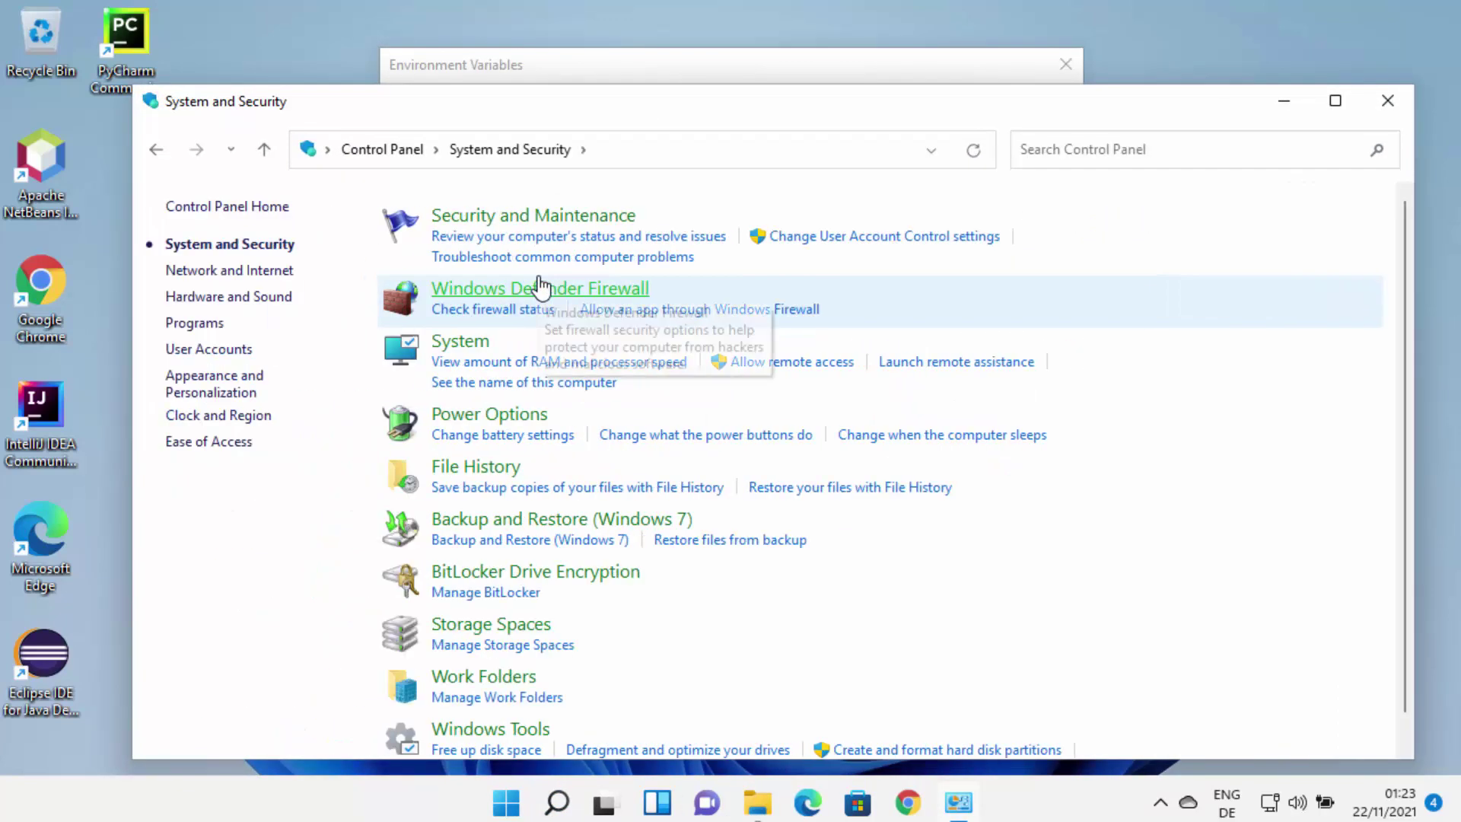
left_click(467, 346)
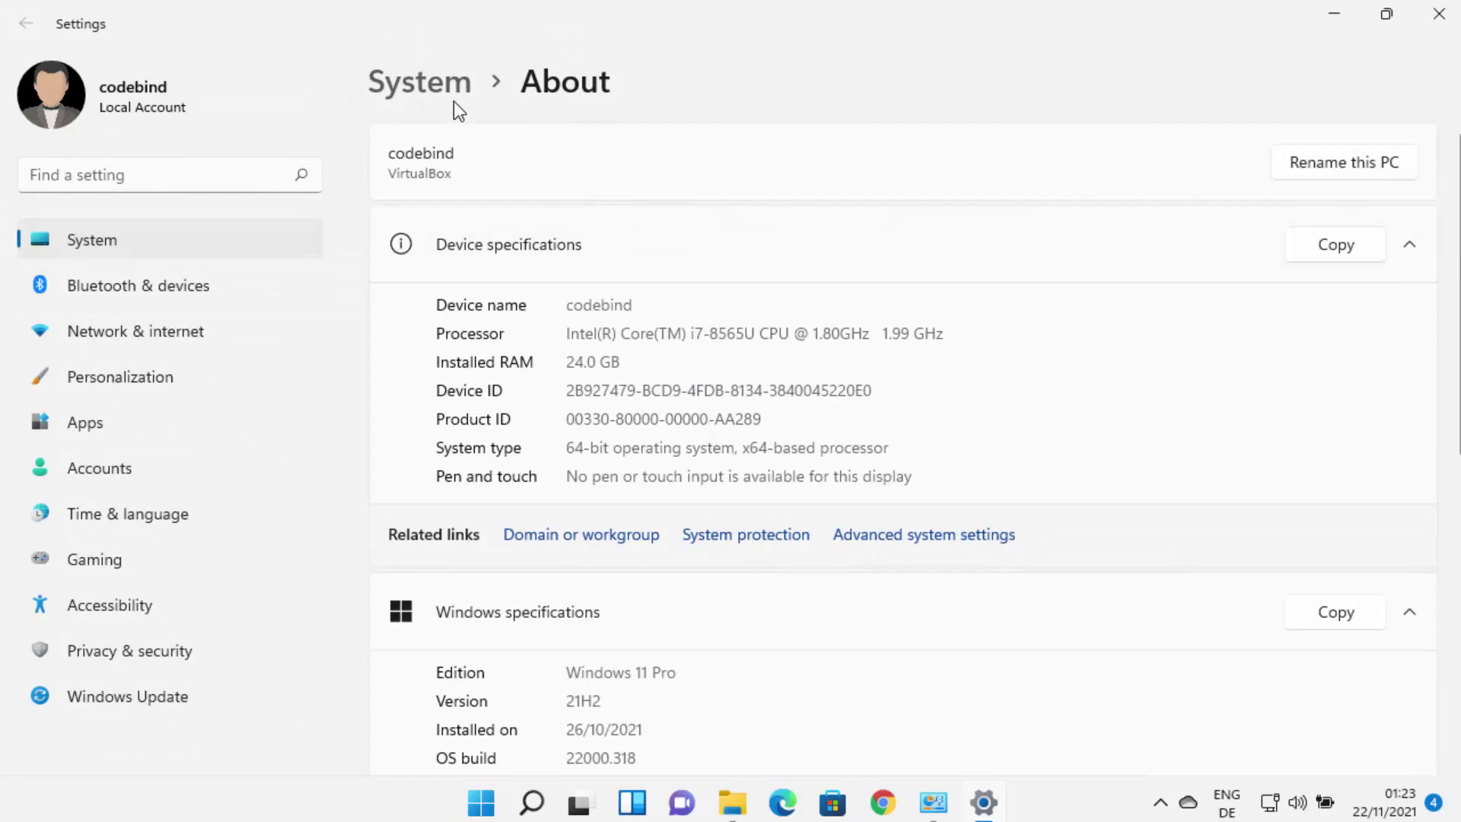
Open Environment Variables from the advanced system settings and start a new entry in the system Path variable.
left_click(905, 548)
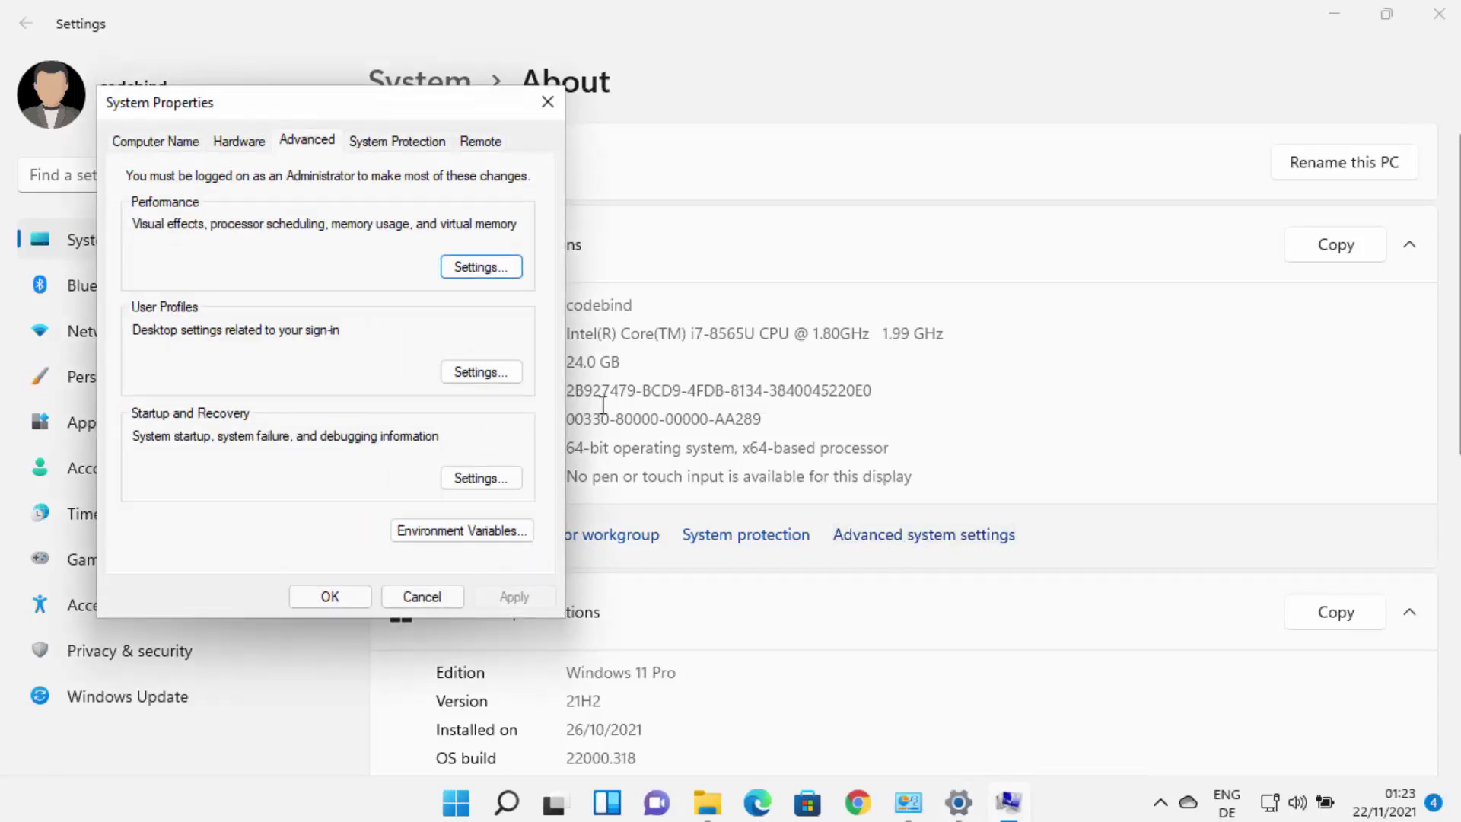
left_click(489, 530)
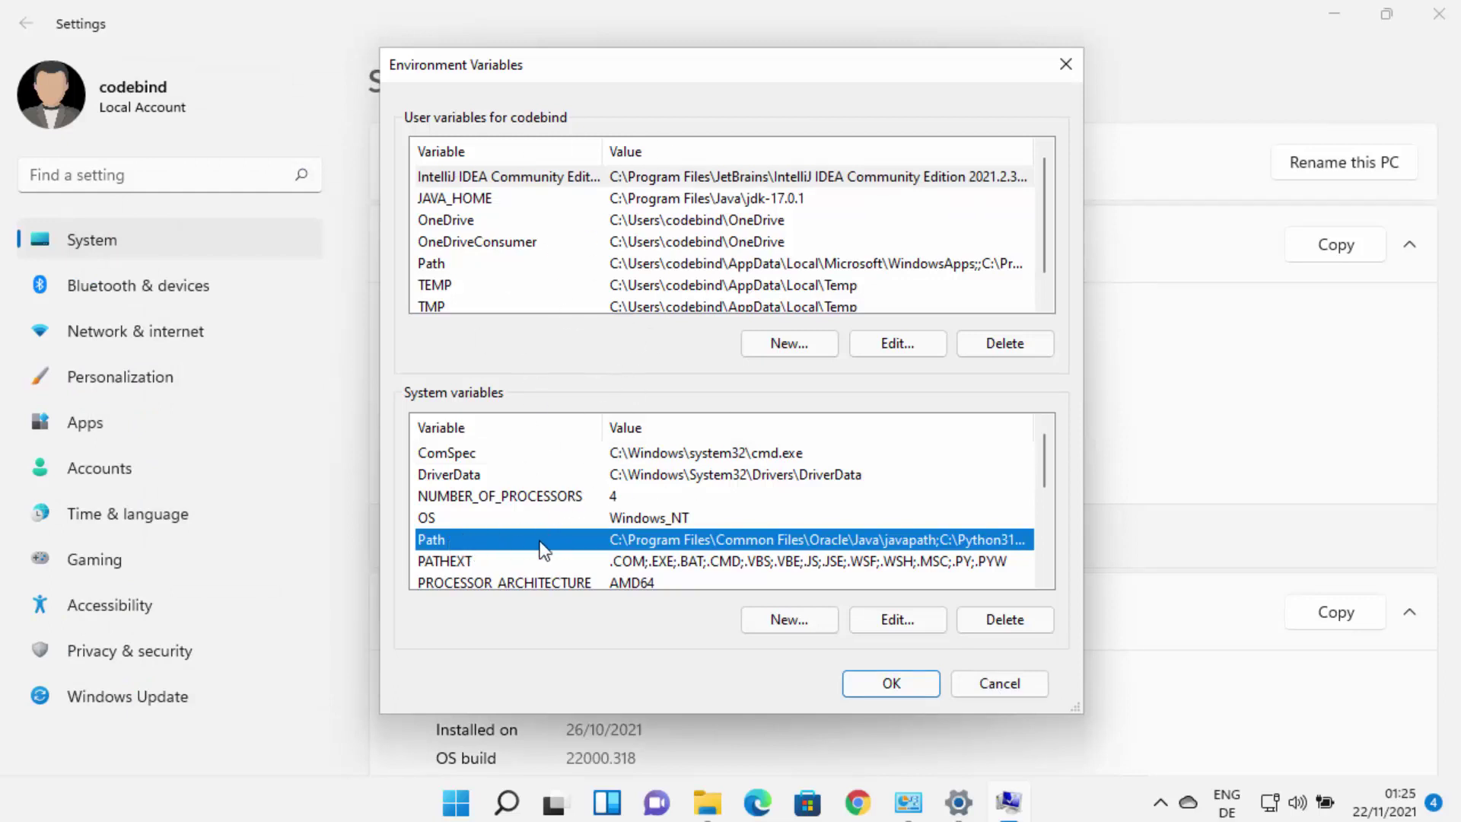
left_click(896, 619)
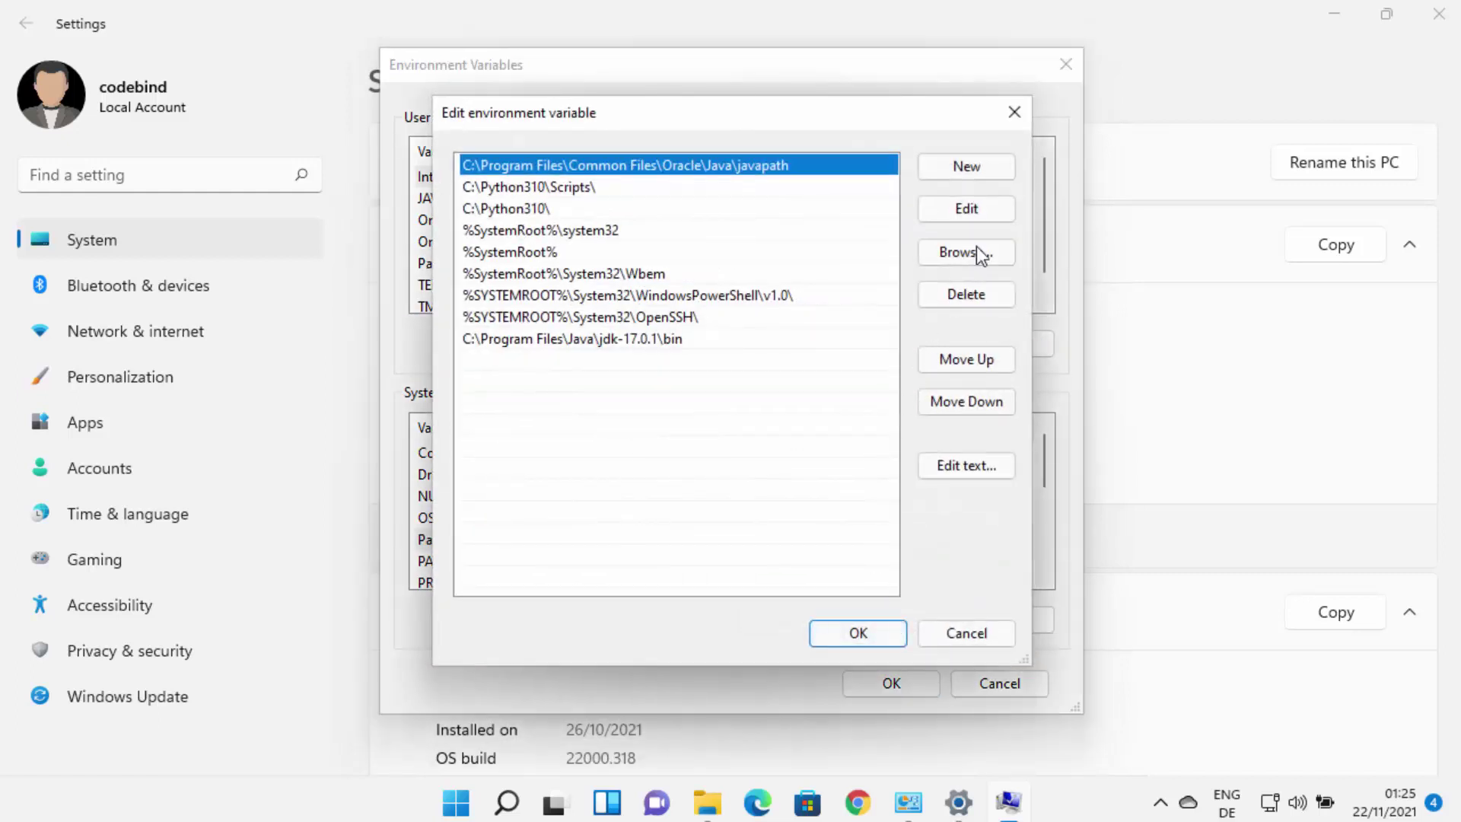
left_click(980, 165)
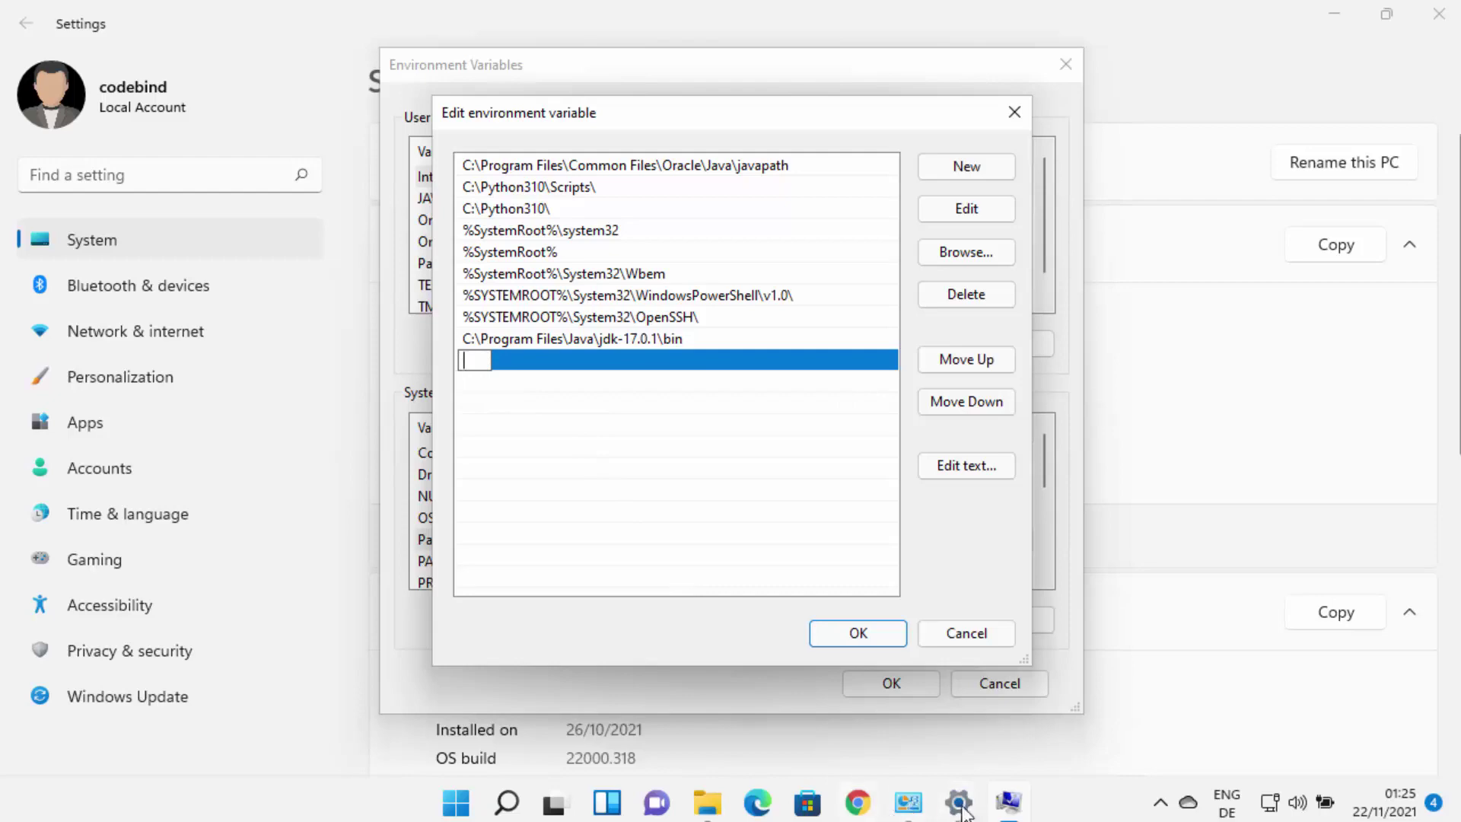
Switch to File Explorer, copy the full path of the mingw64\bin folder, and minimize the window.
left_click(707, 802)
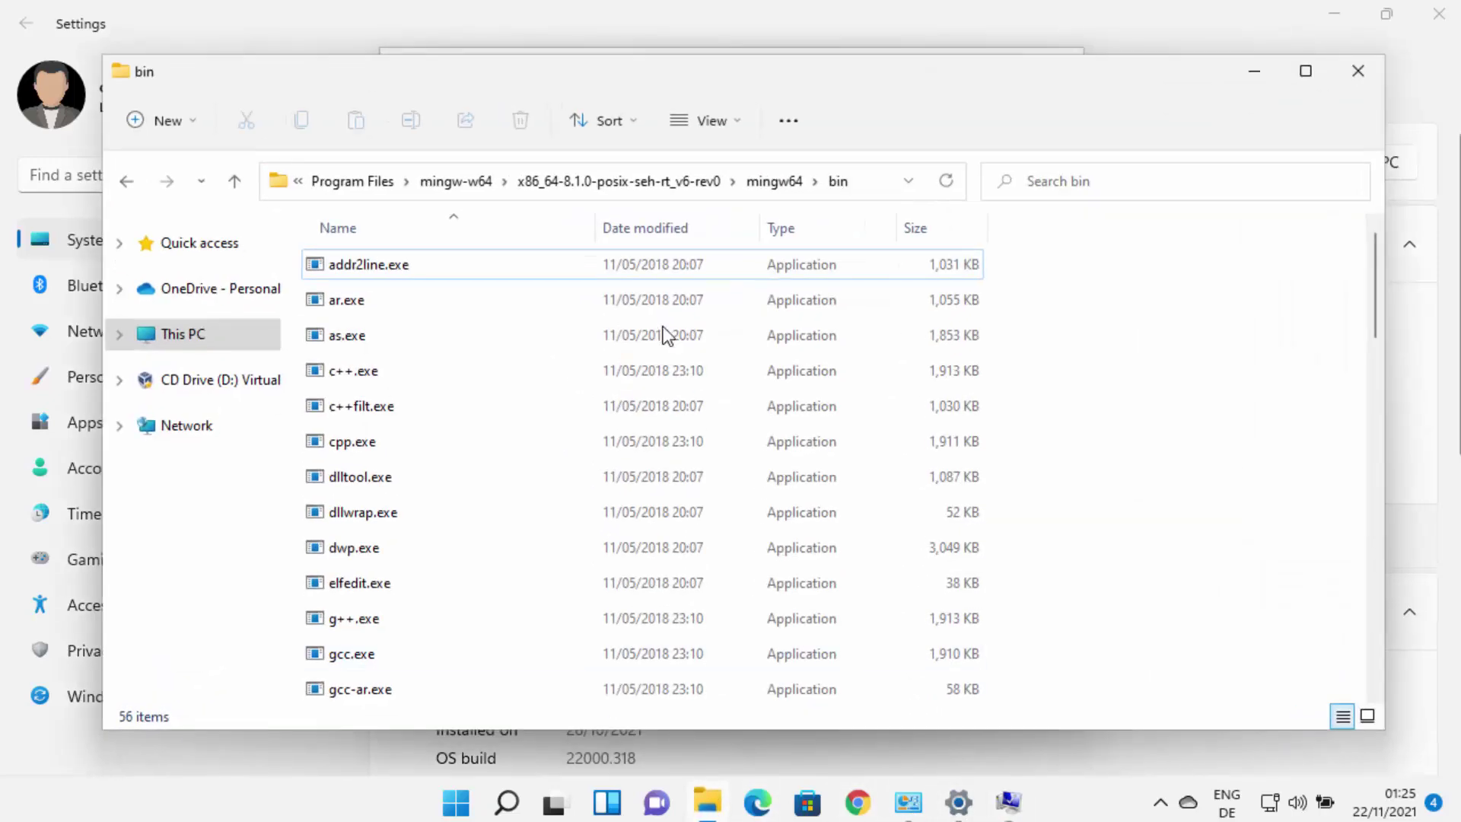
left_click(873, 190)
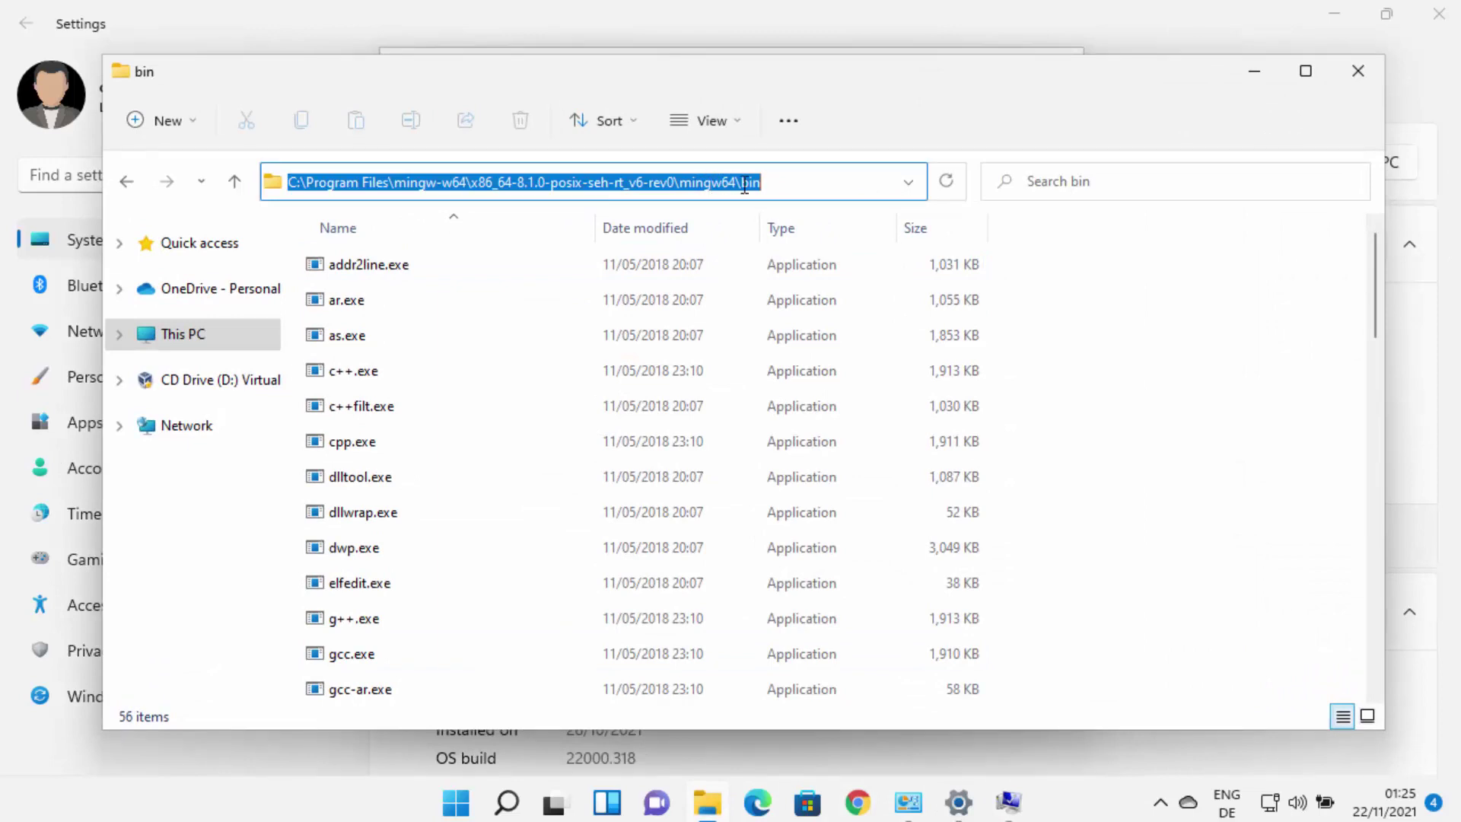
left_click(776, 182)
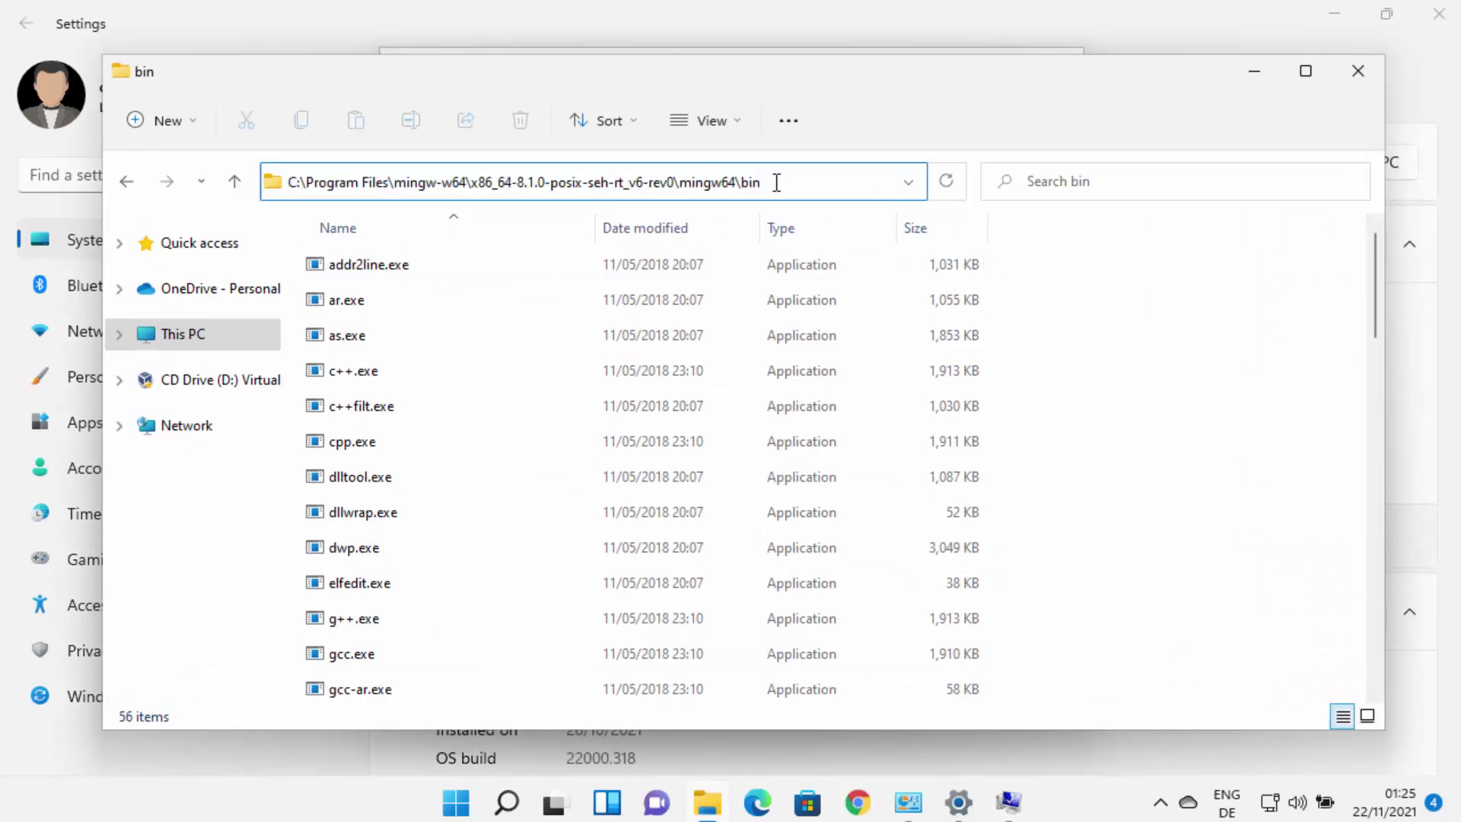
key("ctrl+a")
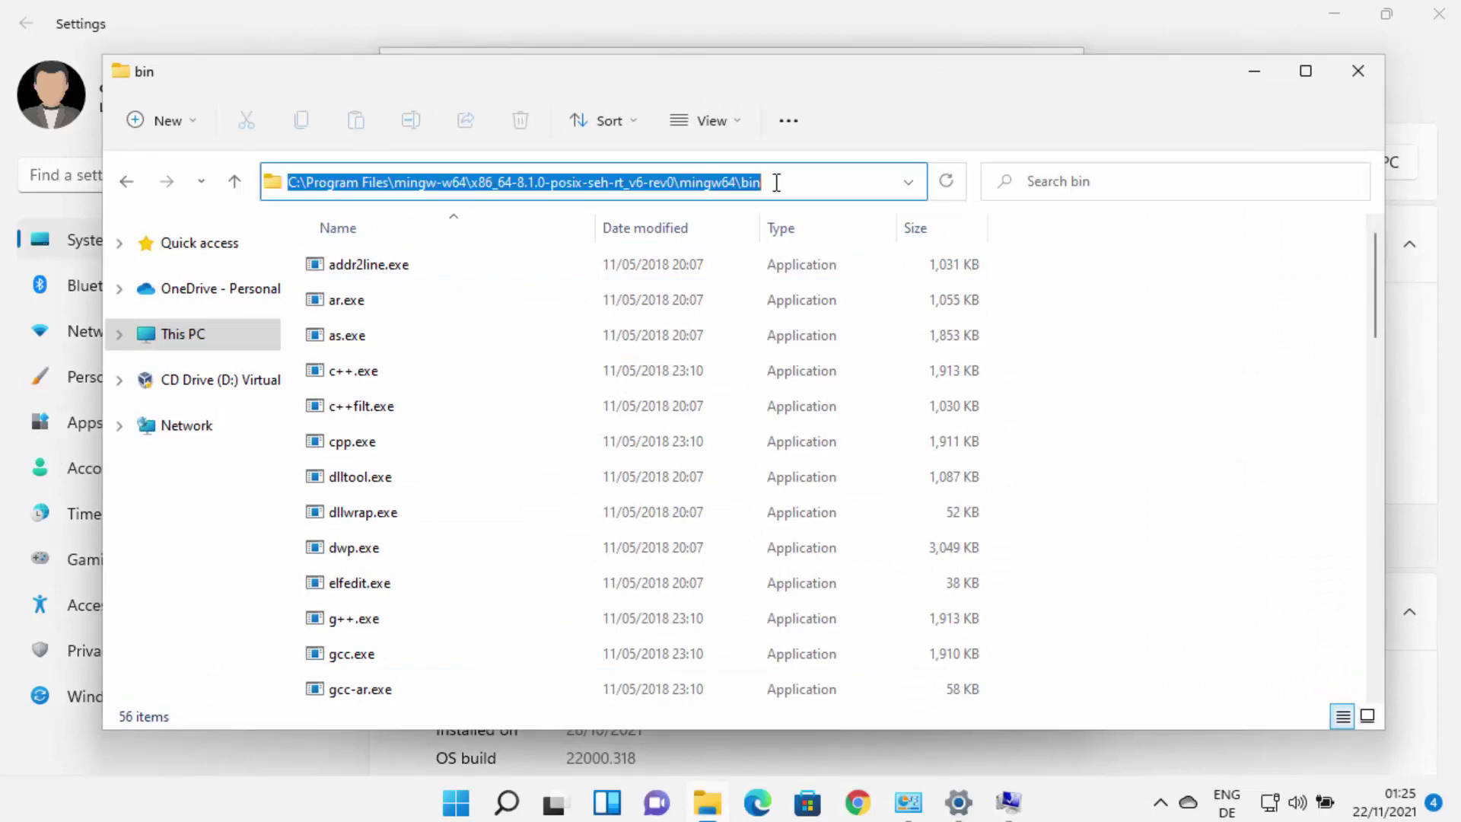
left_click(776, 182)
key("ctrl+a")
key("ctrl+c")
left_click(1252, 74)
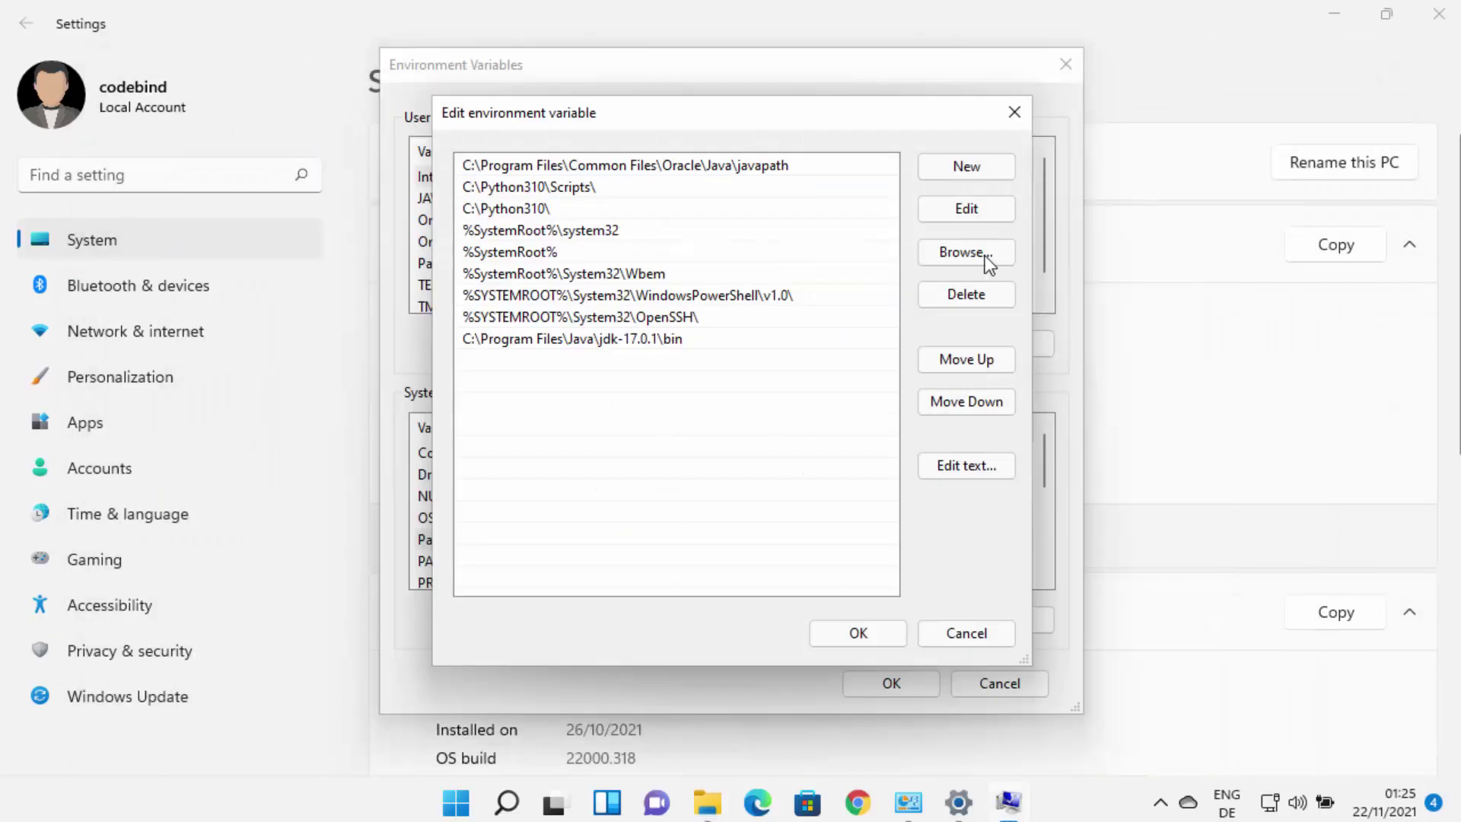
Add C:\Program Files\mingw-w64\x86_64-8.1.0-posix-seh-rt_v6-rev0\mingw64\bin as a new system Path entry and save the changes in all open dialogs.
left_click(975, 172)
key("ctrl+v")
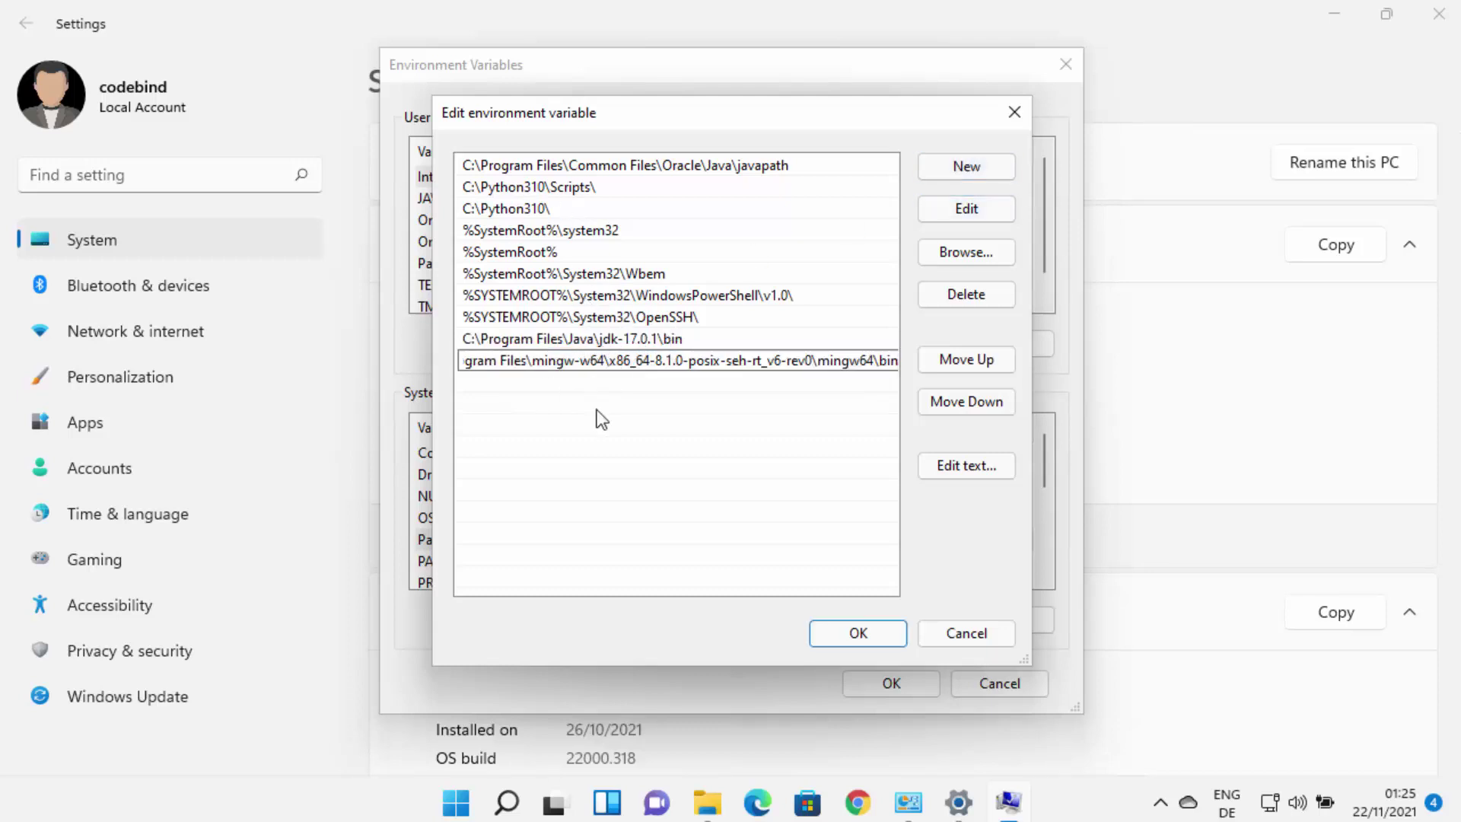
left_click(860, 545)
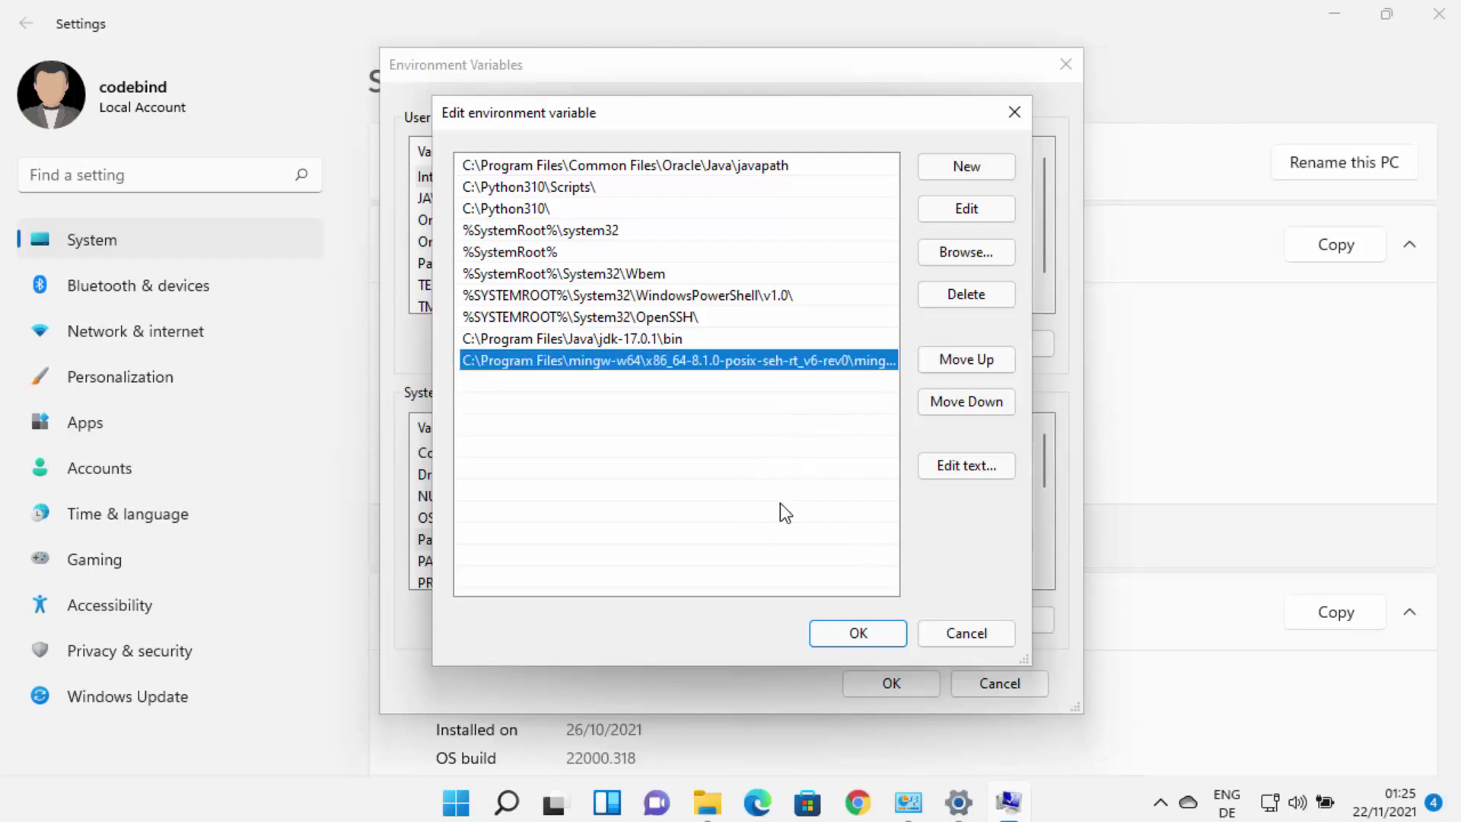
left_click(860, 638)
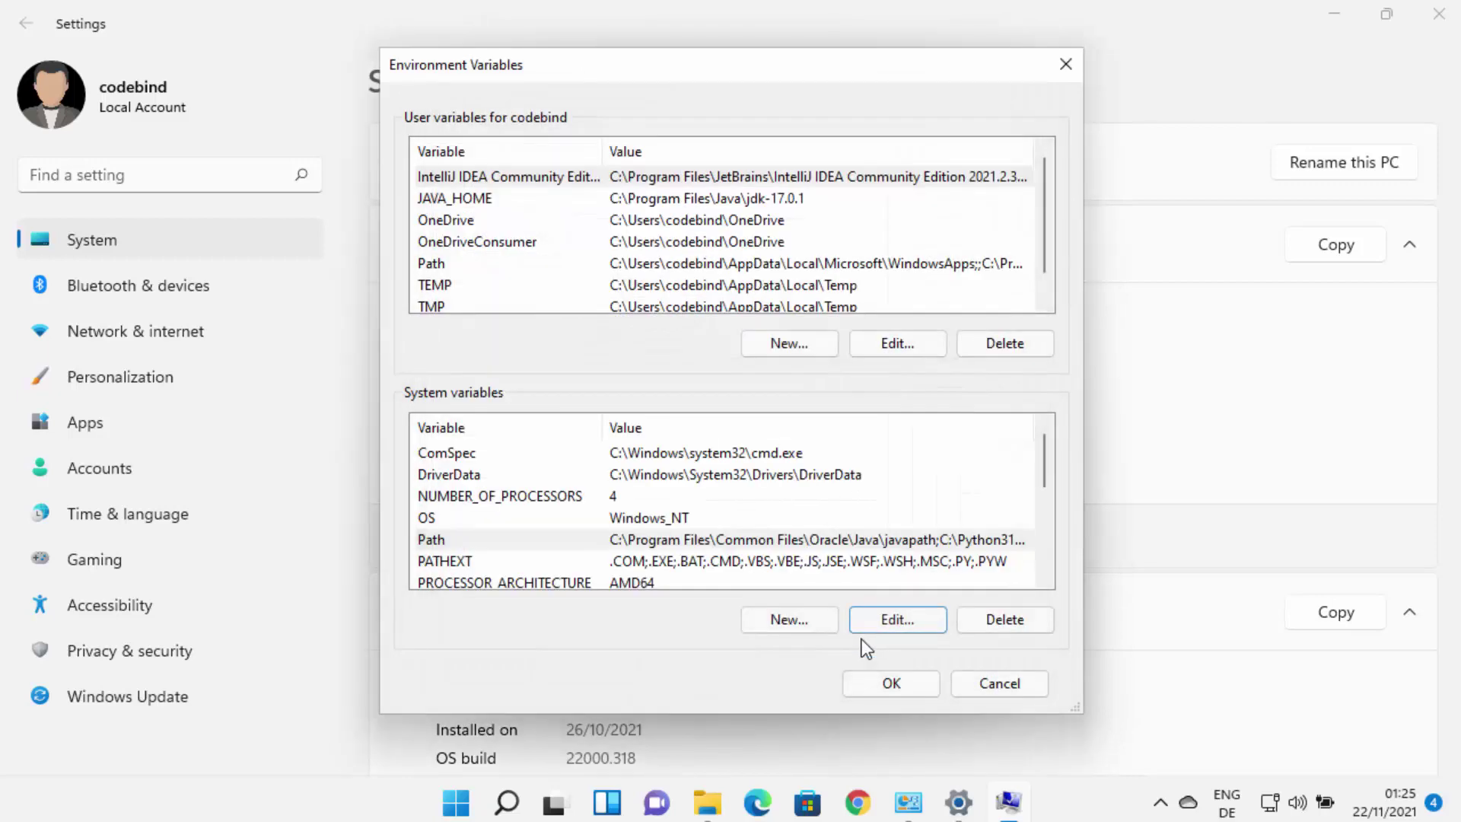
left_click(896, 688)
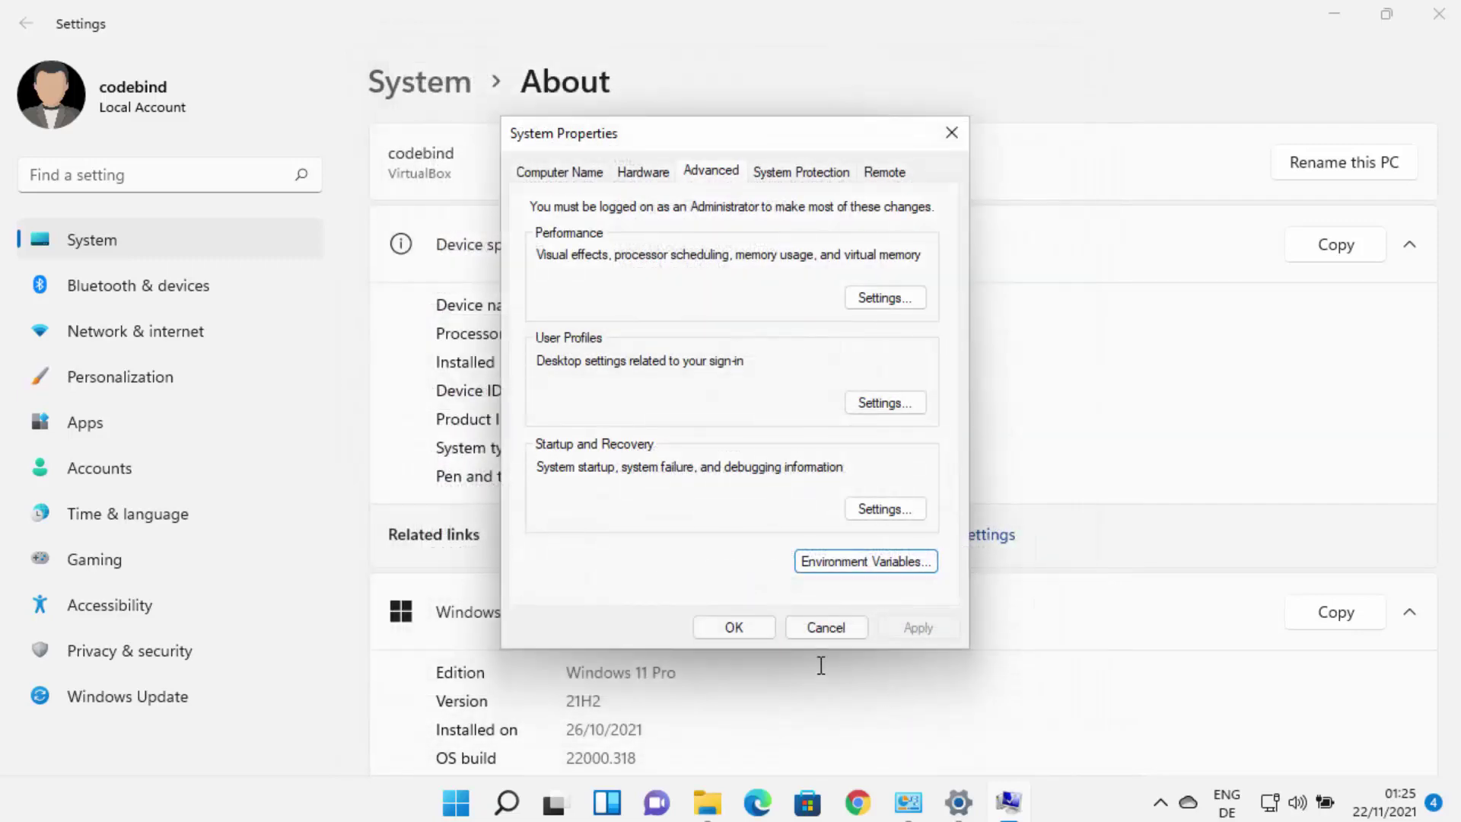
left_click(743, 633)
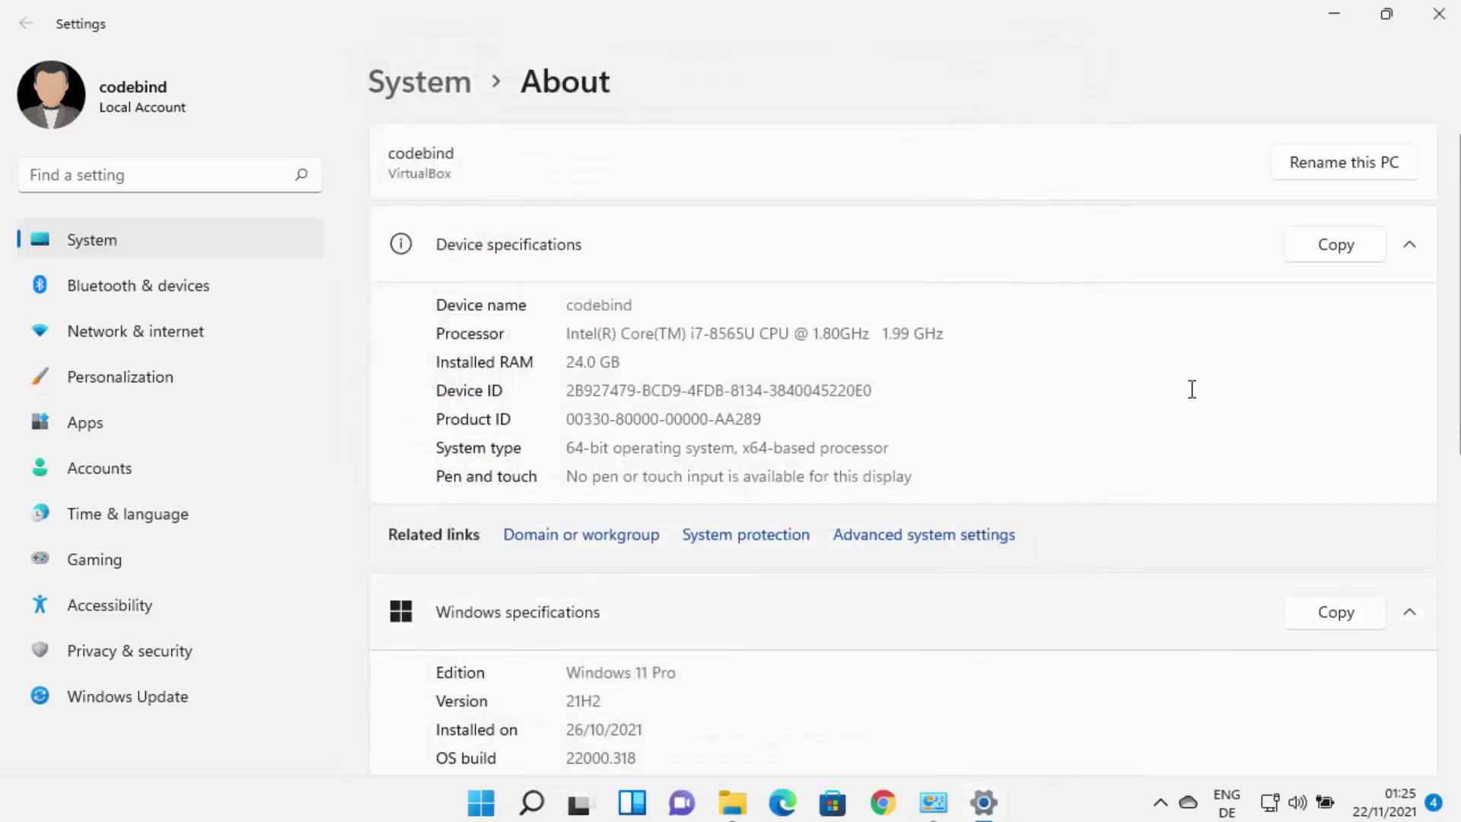
Close the Settings and Control Panel windows, and open a maximized Command Prompt by searching for cmd.
left_click(1436, 20)
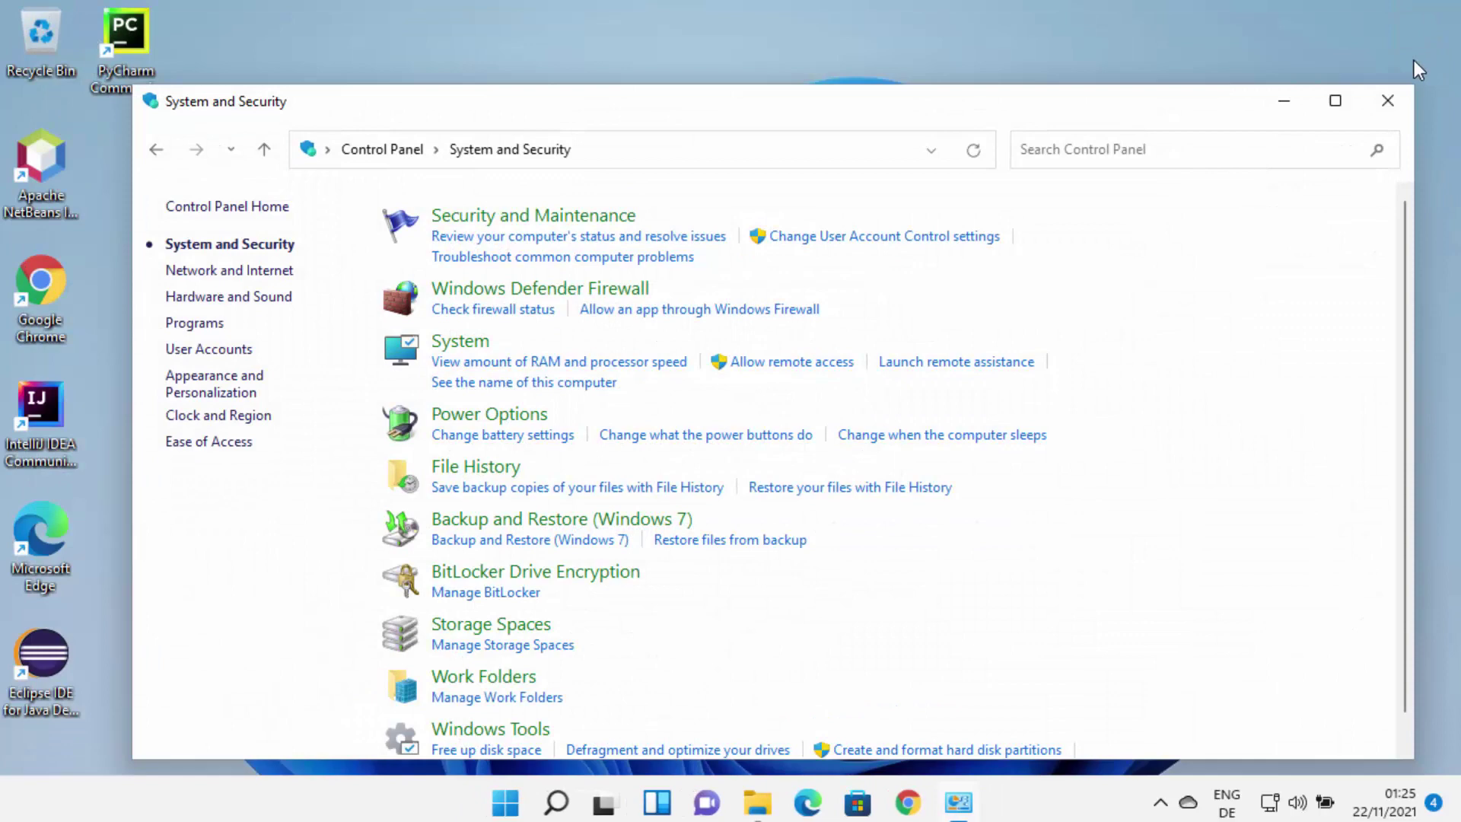
left_click(1391, 98)
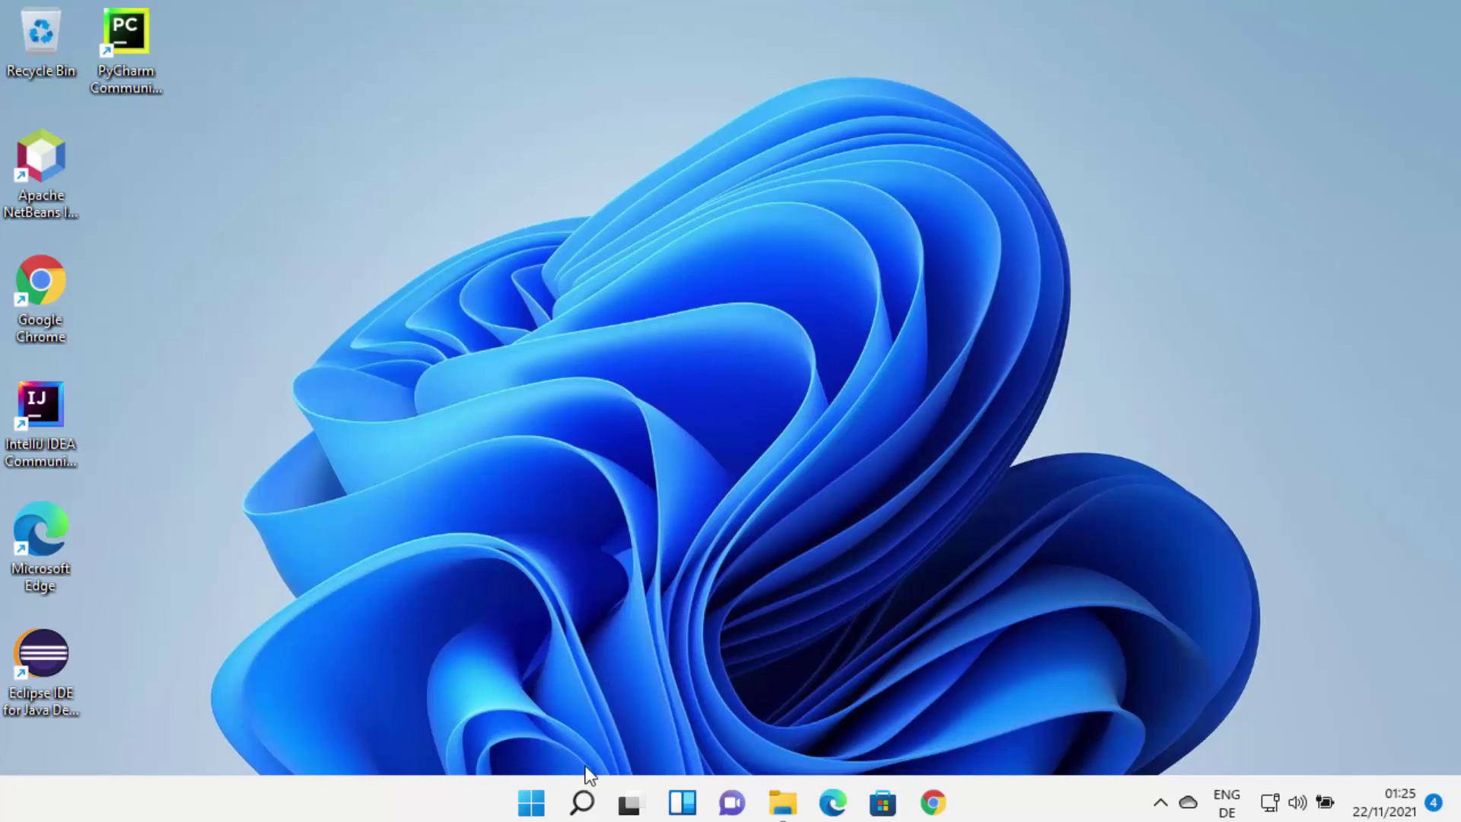
left_click(582, 801)
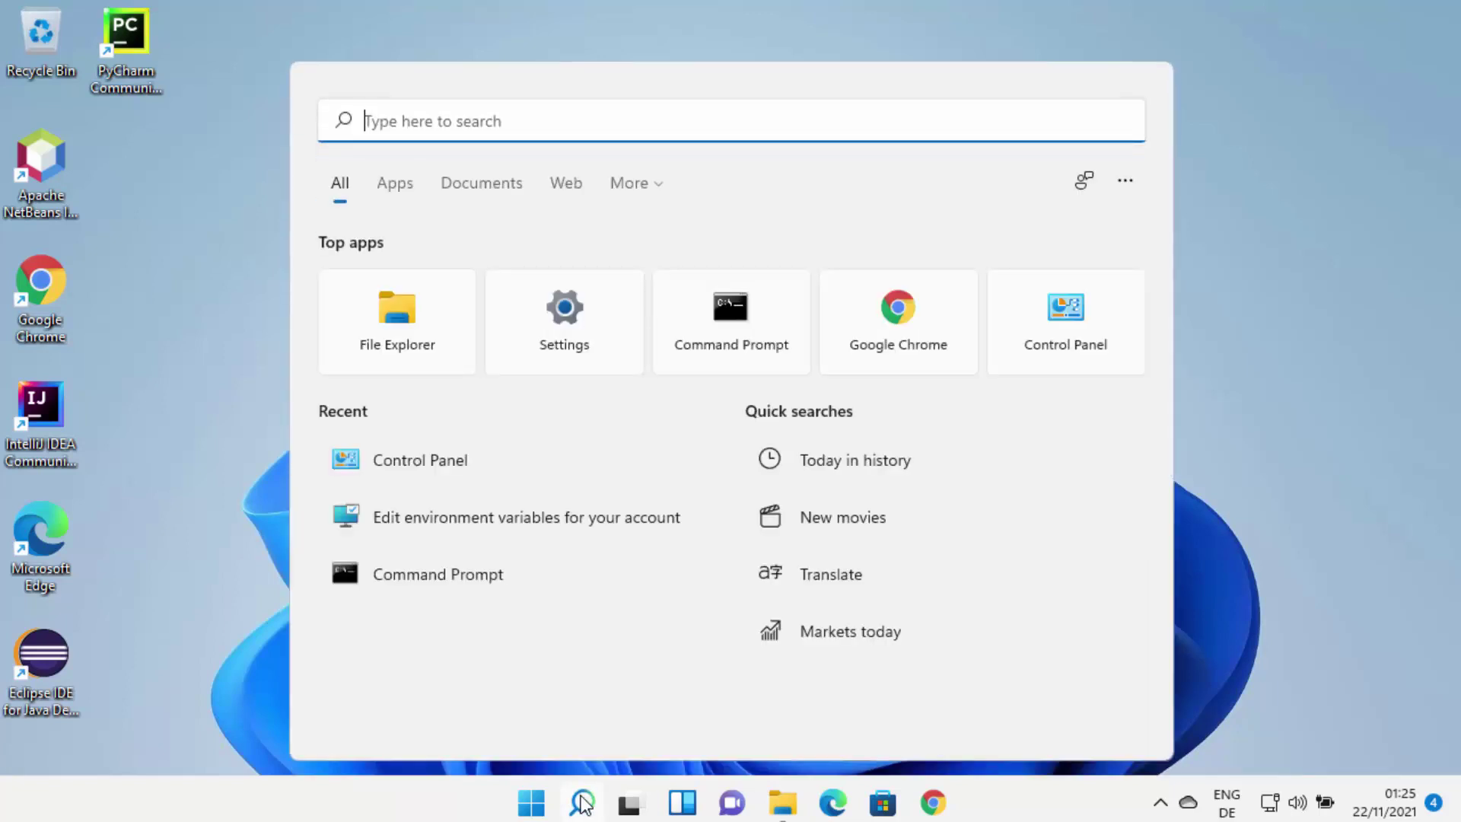
type("cmd")
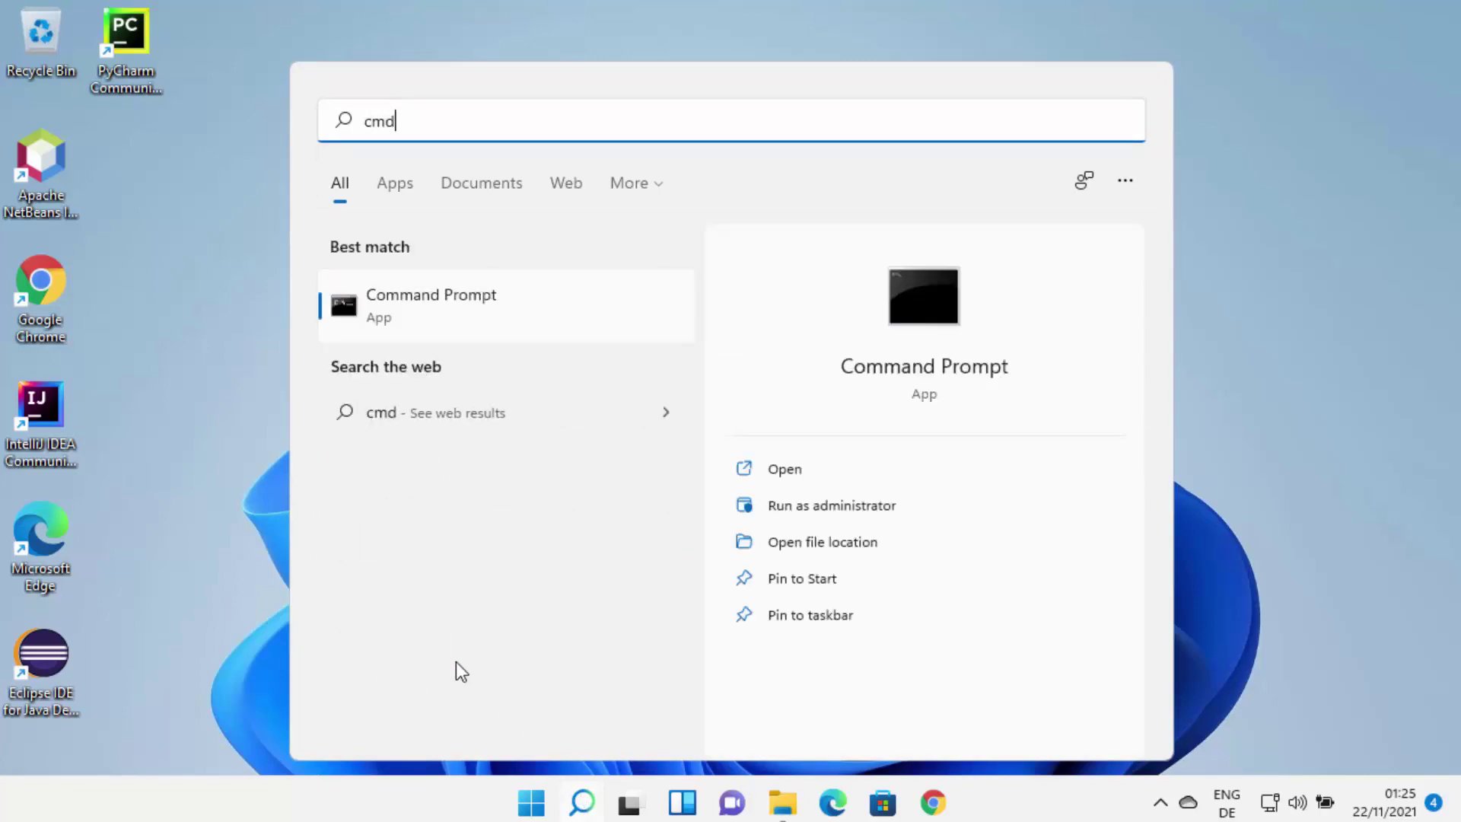
left_click(419, 314)
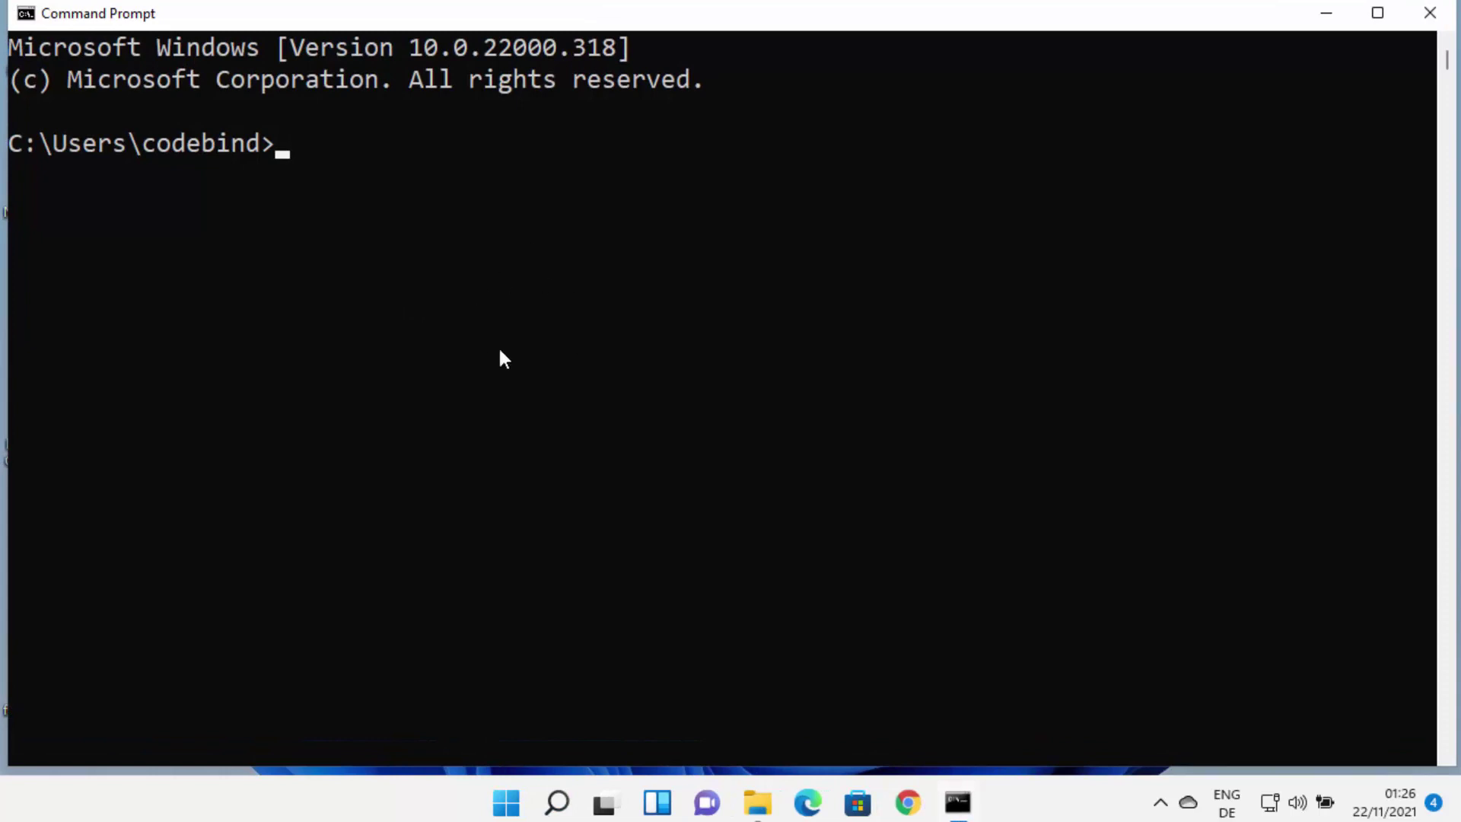
left_click(1377, 17)
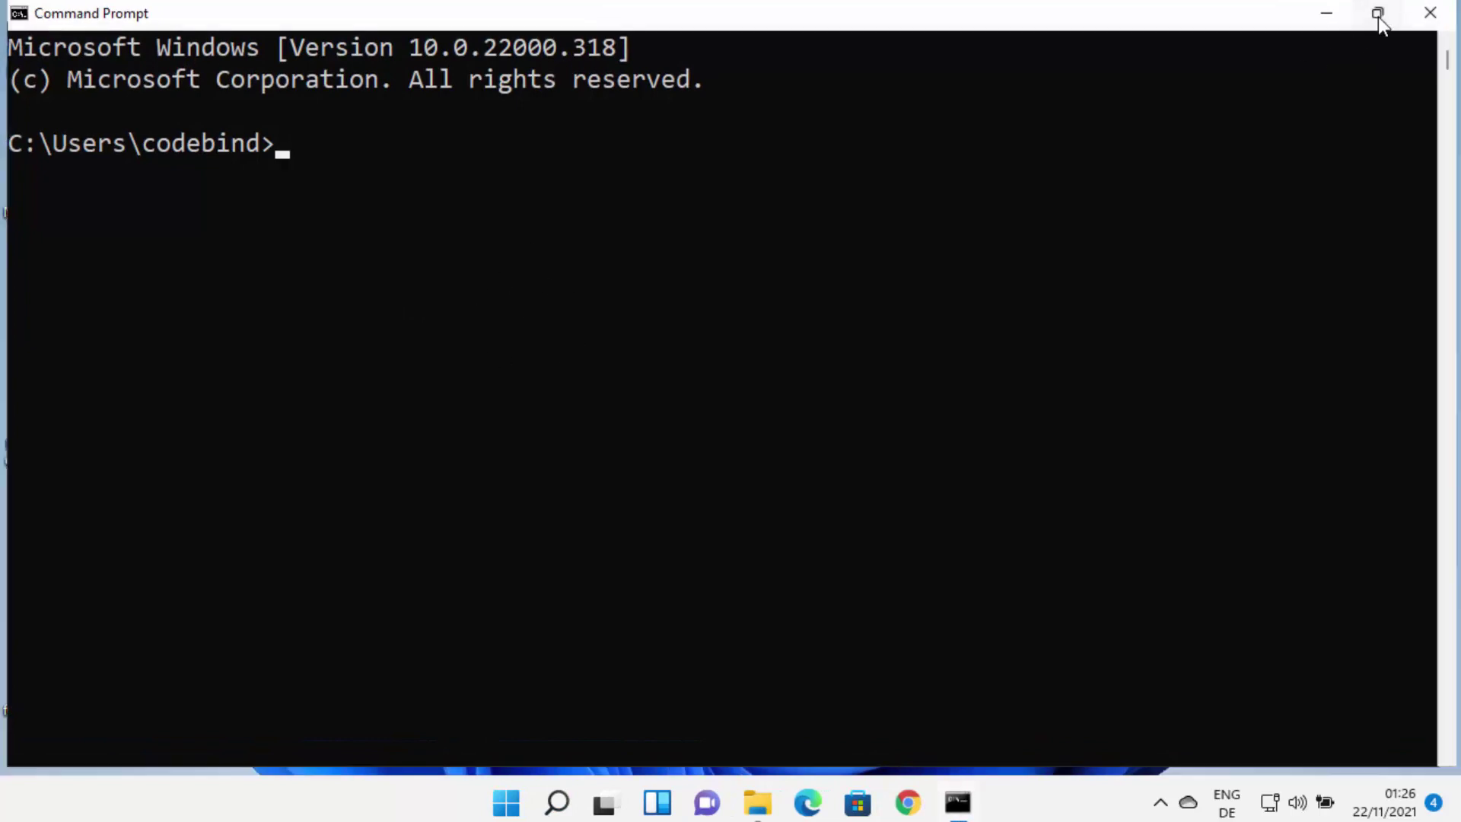
Check the installed C compiler's version by running gcc --version.
left_click(566, 164)
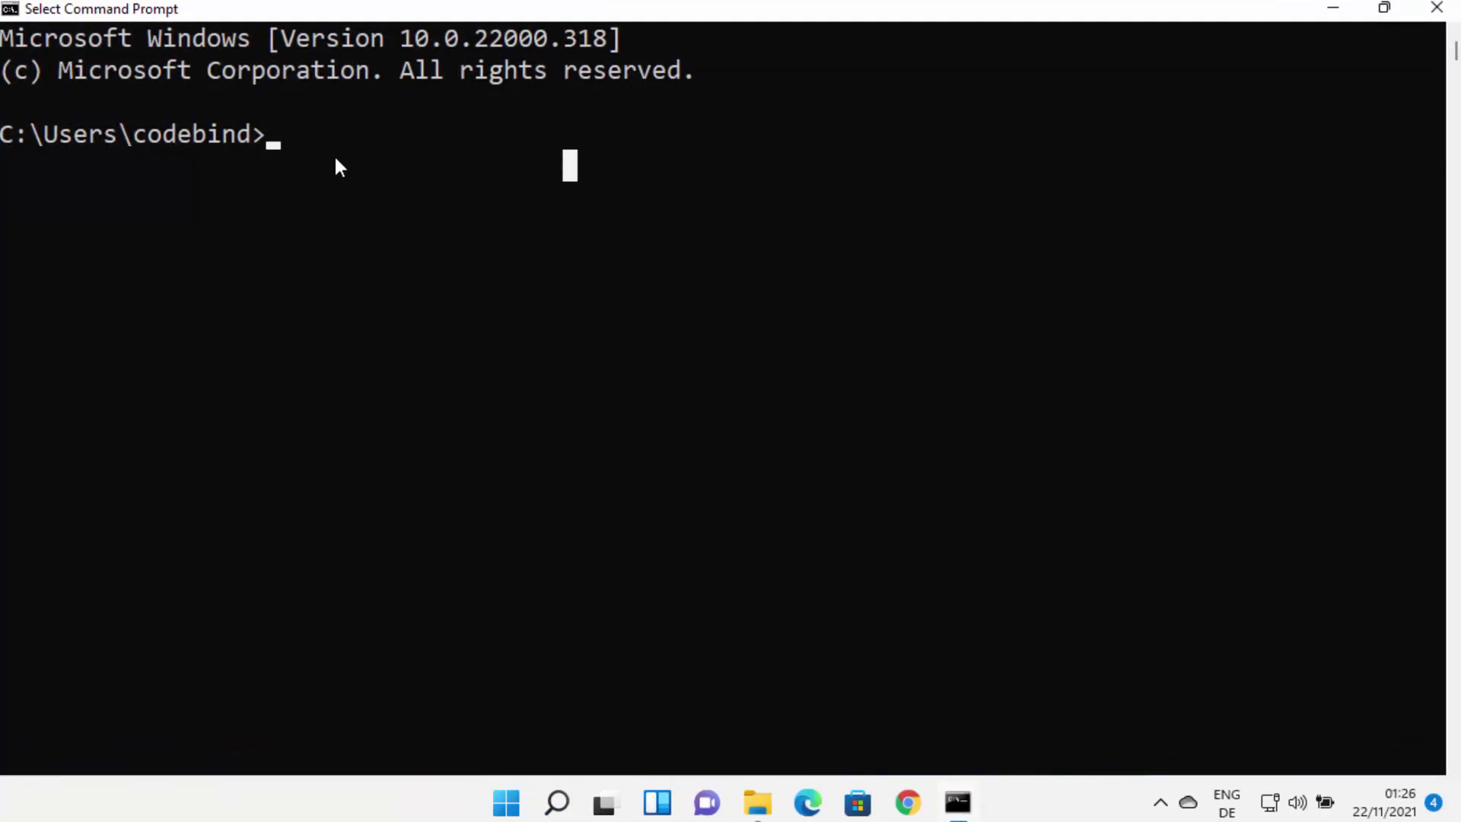
type("gcc")
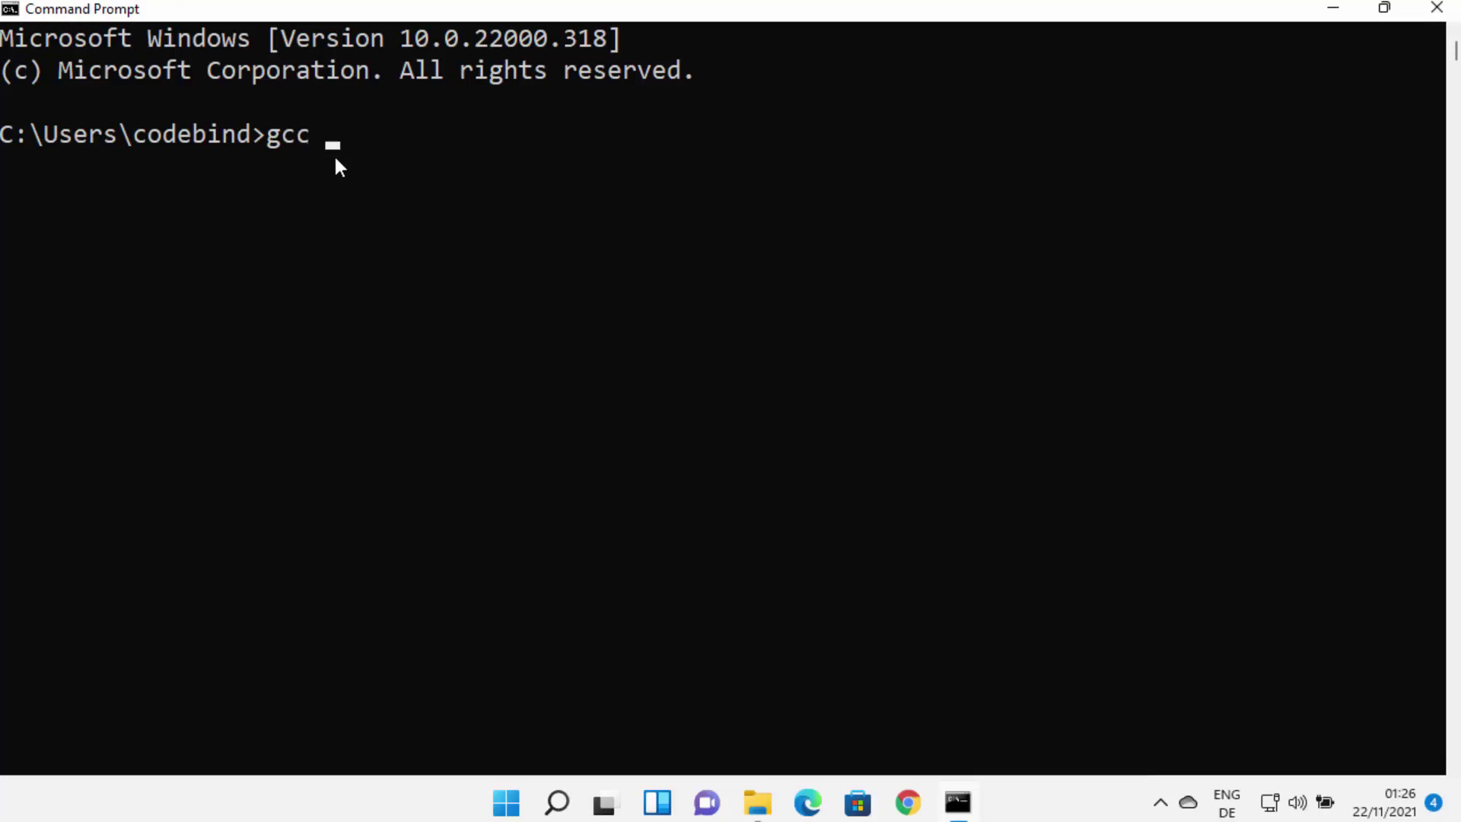
type(" --version")
key("Return")
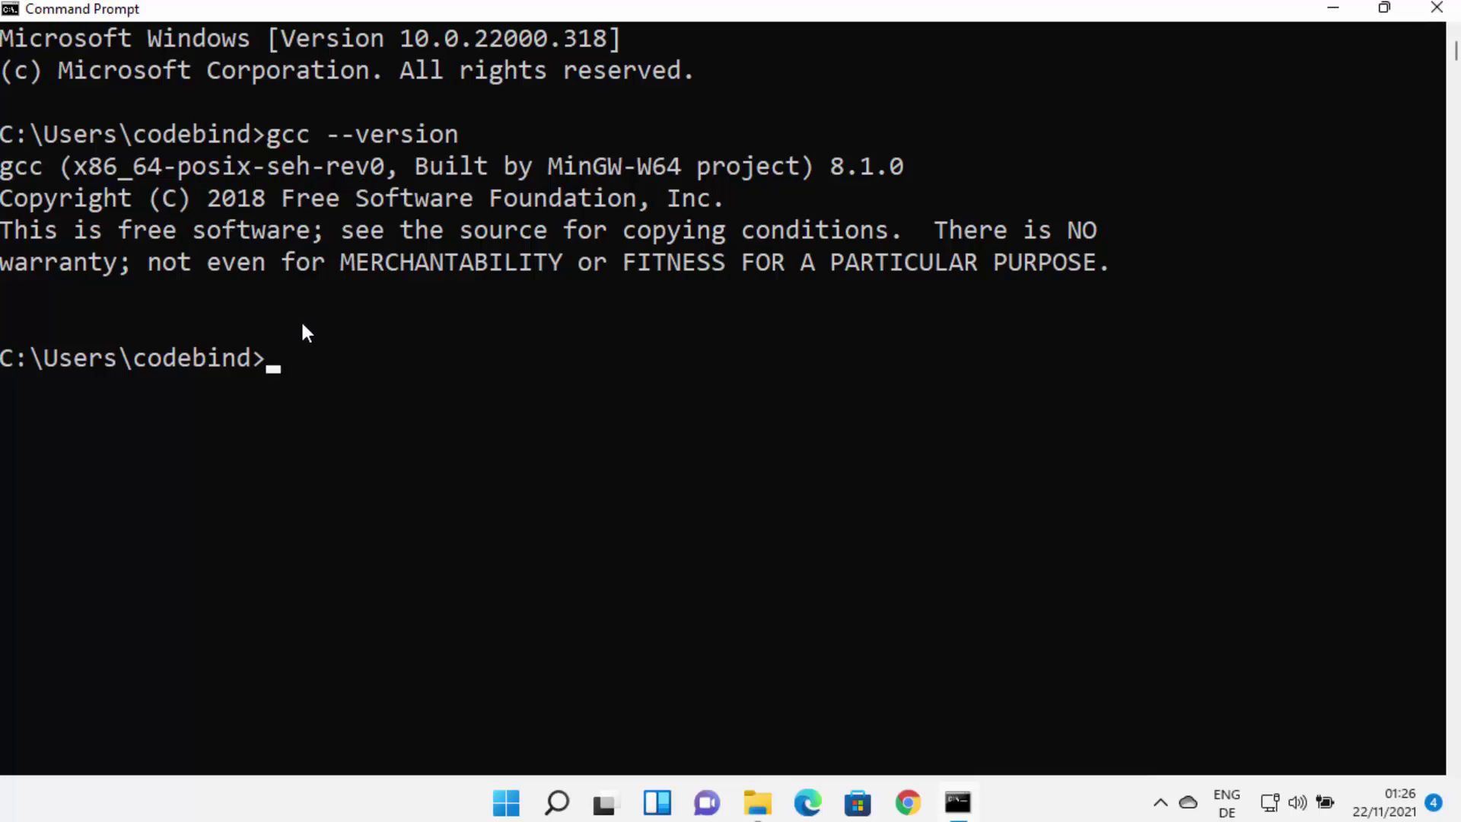
Edit the previous command to g++ --version and run it to check the C++ compiler's version.
key("Up")
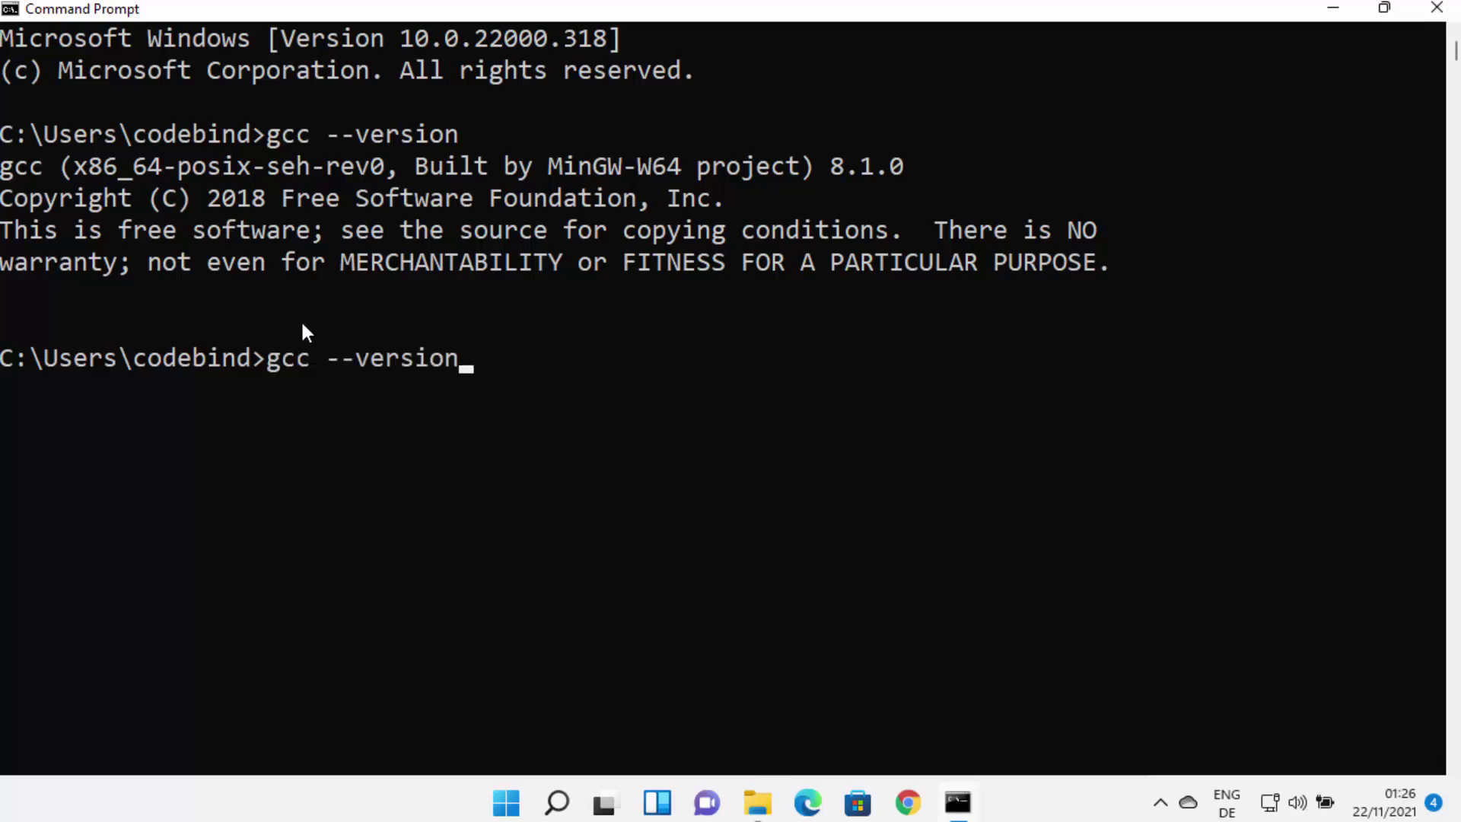
key("Left")
key("Left")
key("Left")
key("Left")
key("Left")
key("Left")
key("Left")
key("BackSpace")
key("BackSpace")
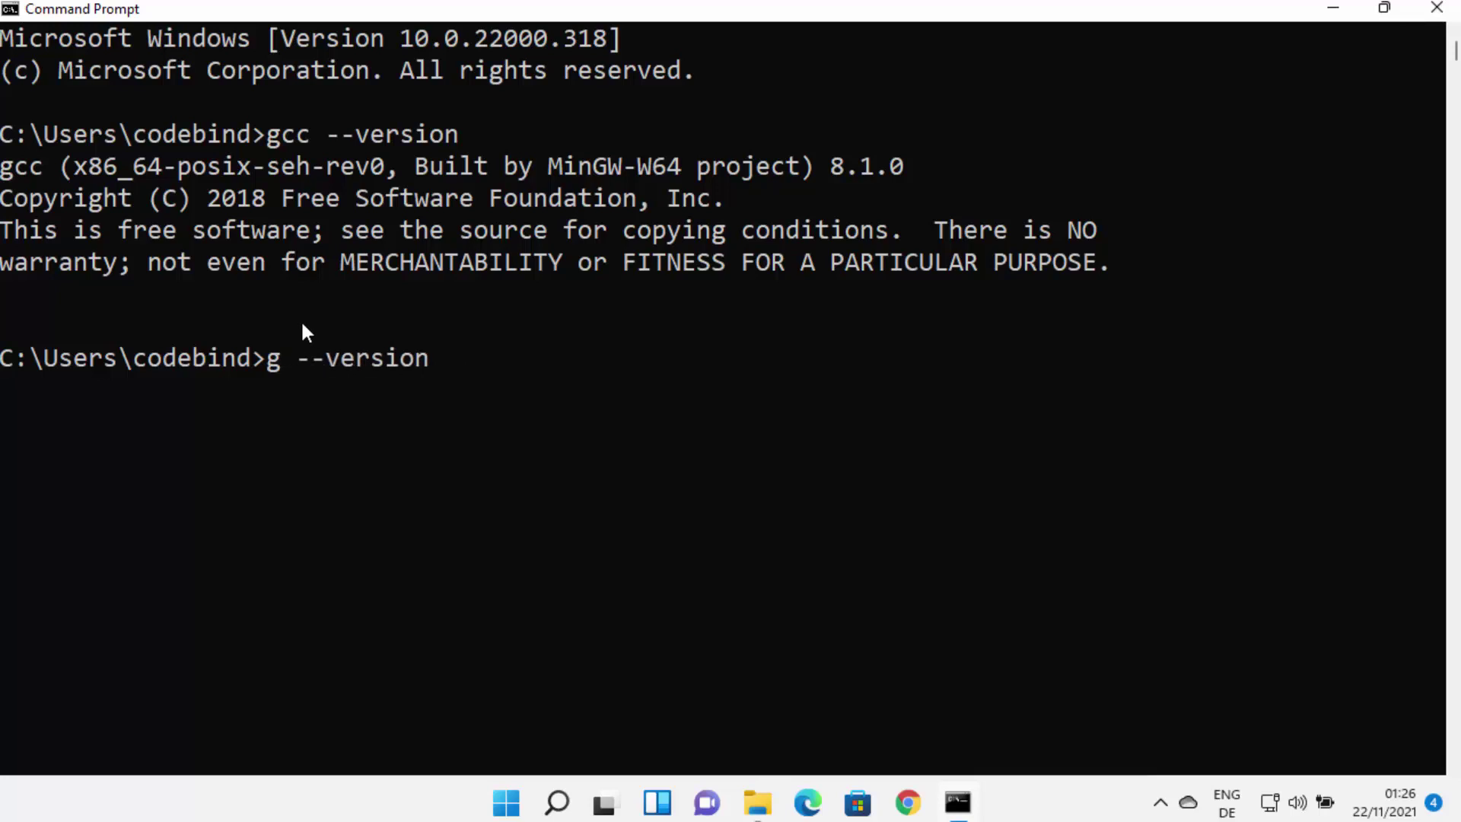
type("++")
key("Return")
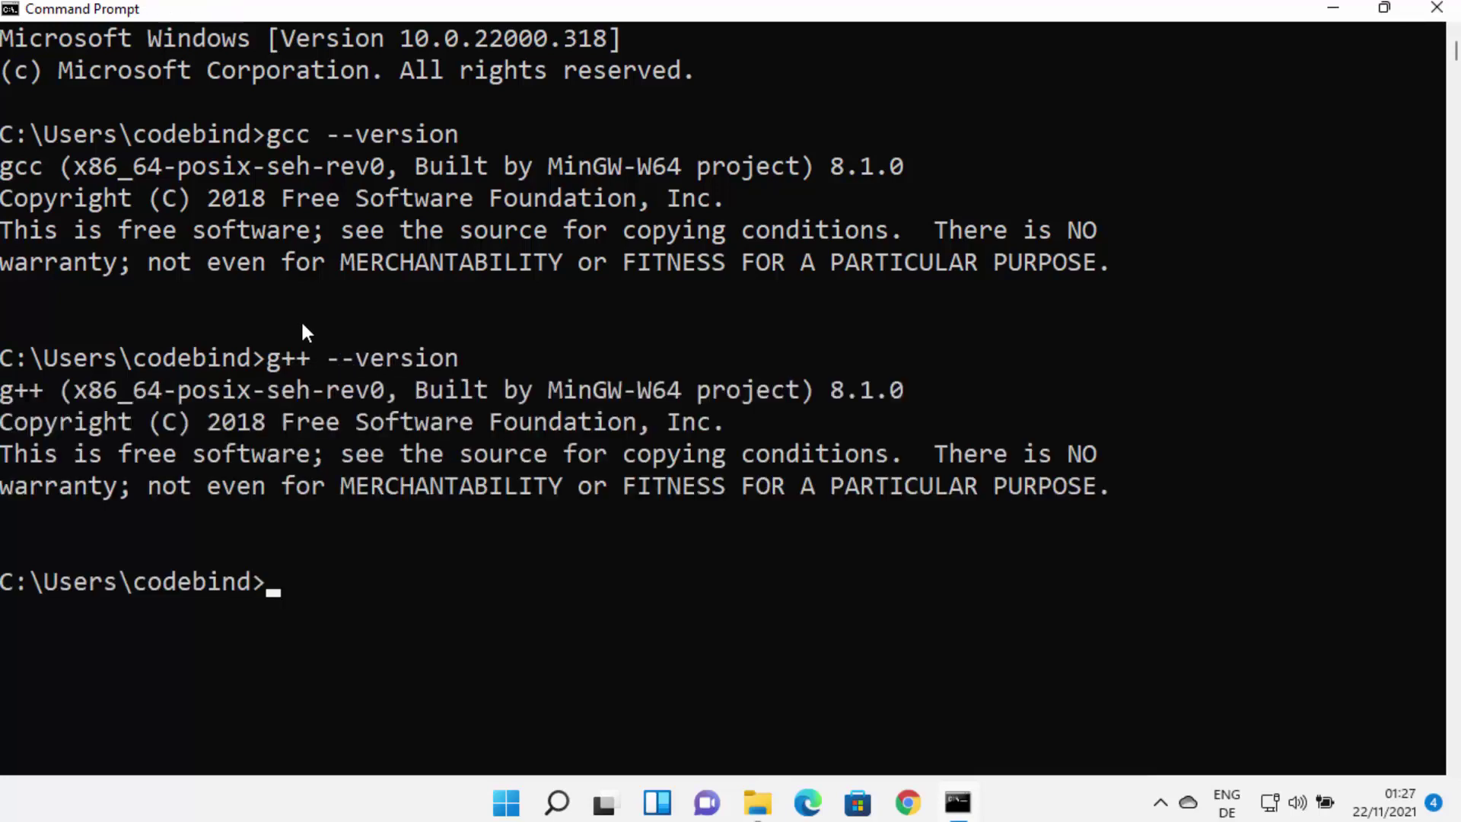
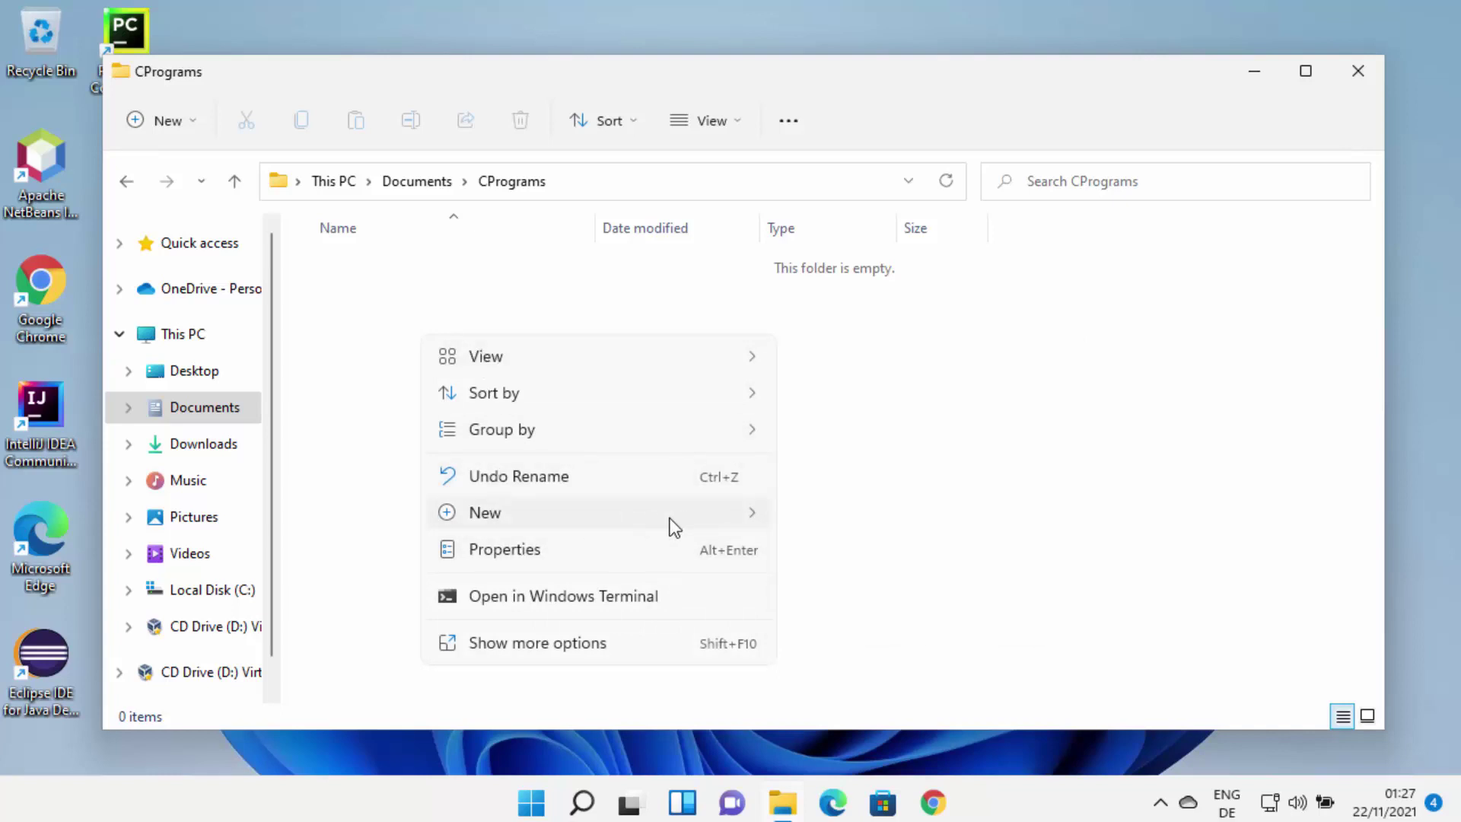
Create a new text document named Hello.txt in the Documents\CPrograms folder.
mouse_move(713, 519)
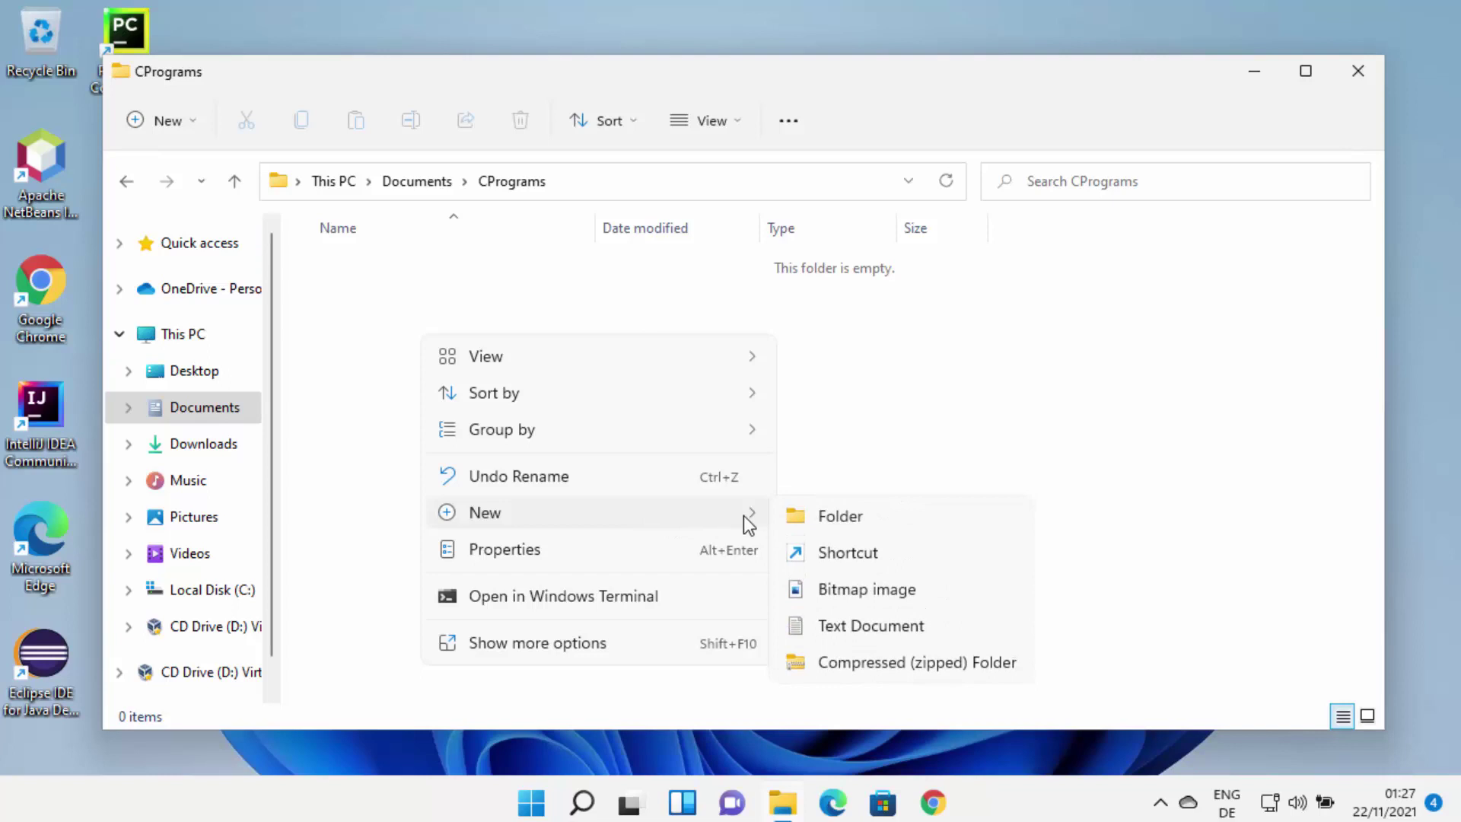
left_click(838, 624)
type("Hello")
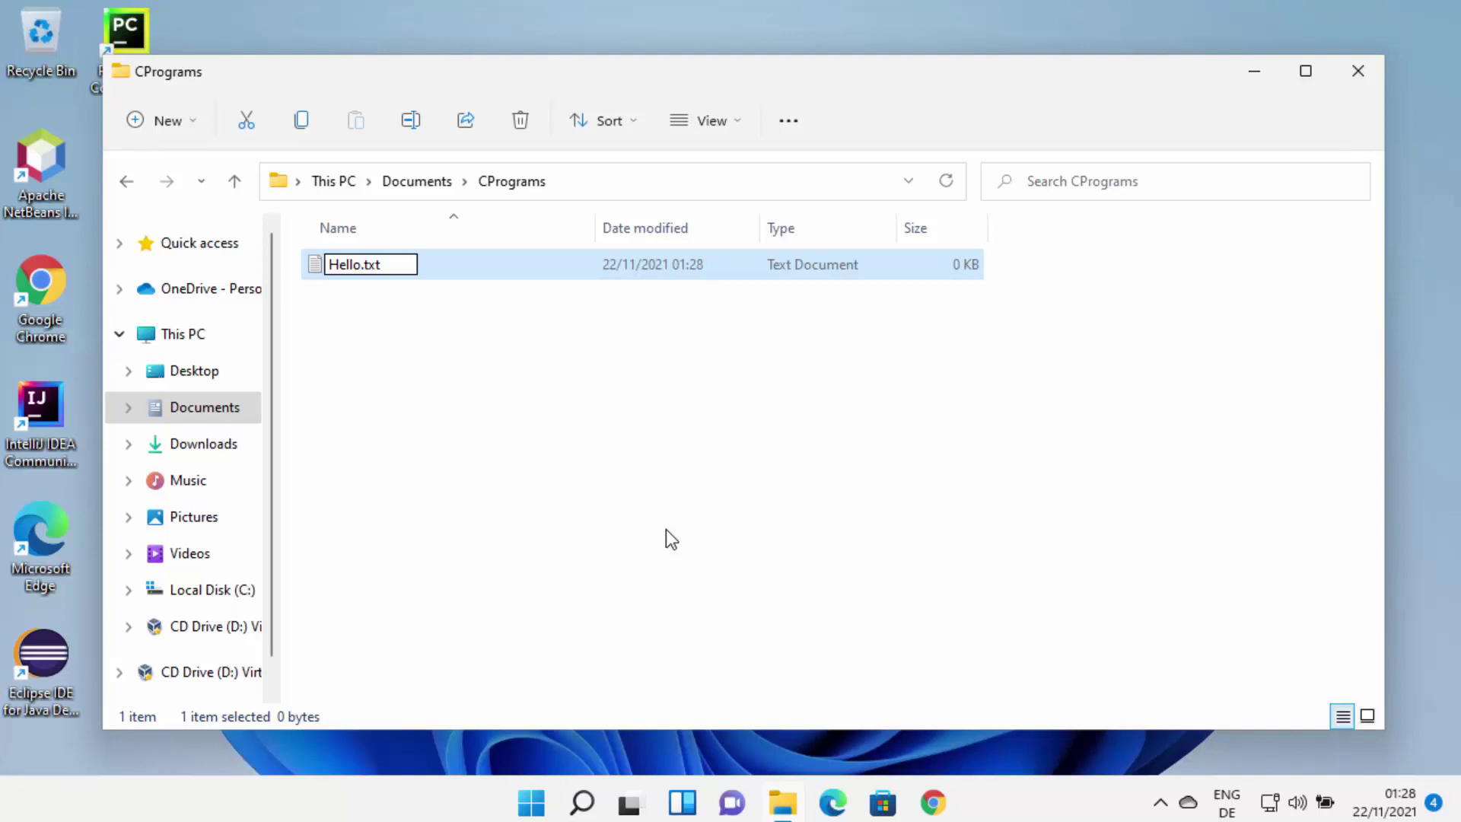
key("Return")
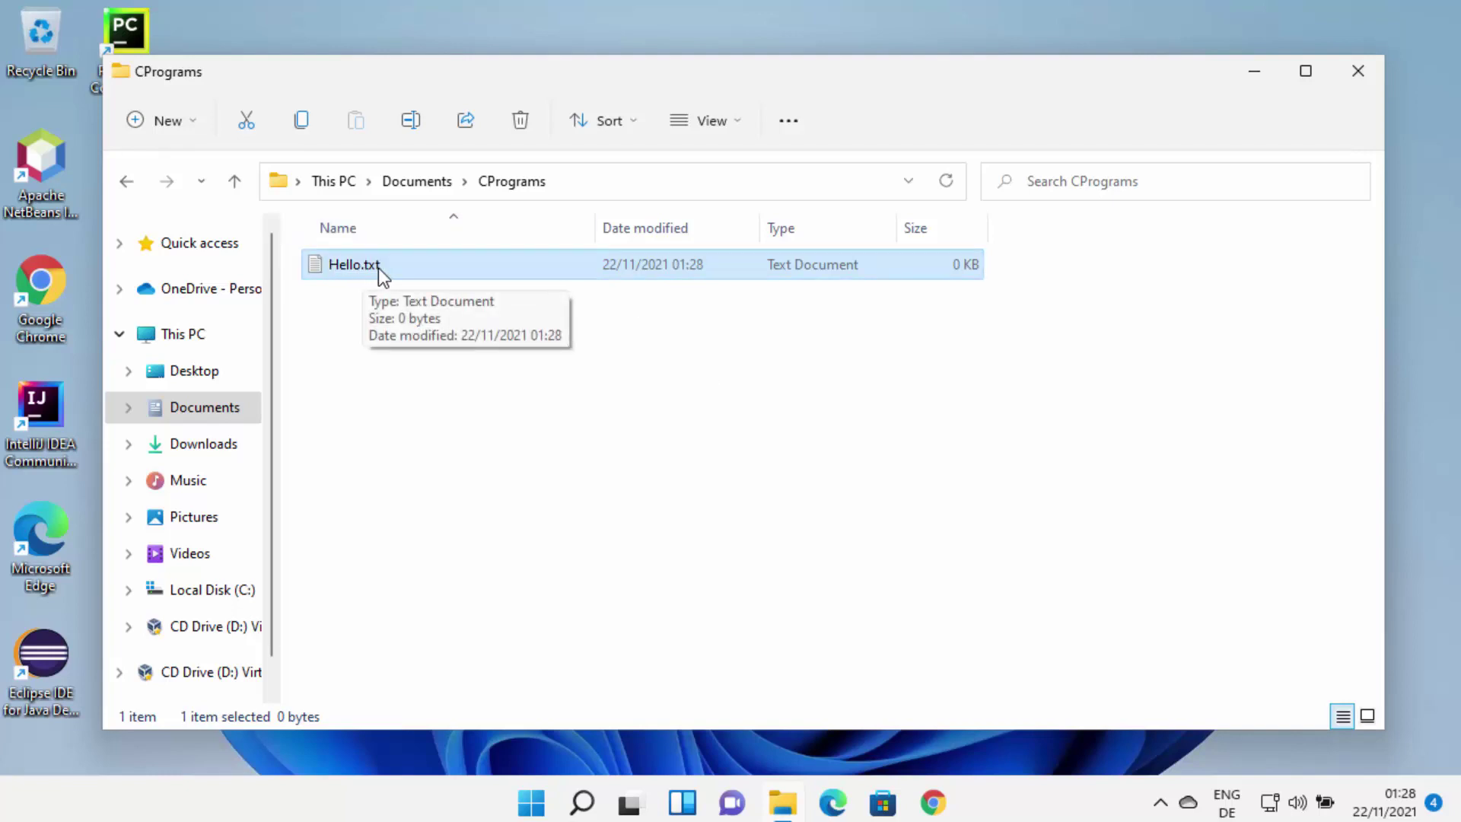
Check in File Explorer's display options whether file name extensions are shown.
left_click(729, 121)
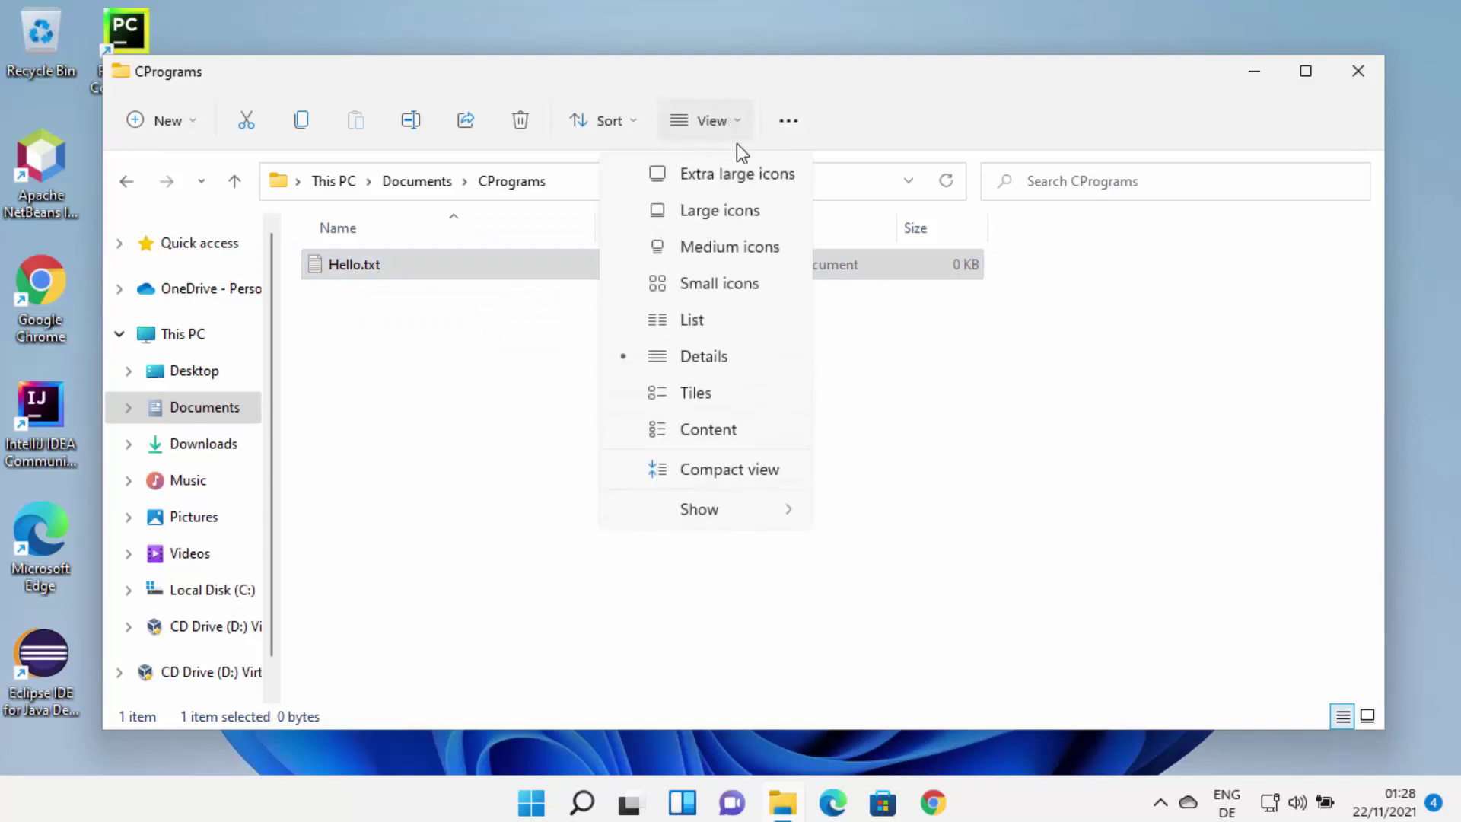
mouse_move(742, 512)
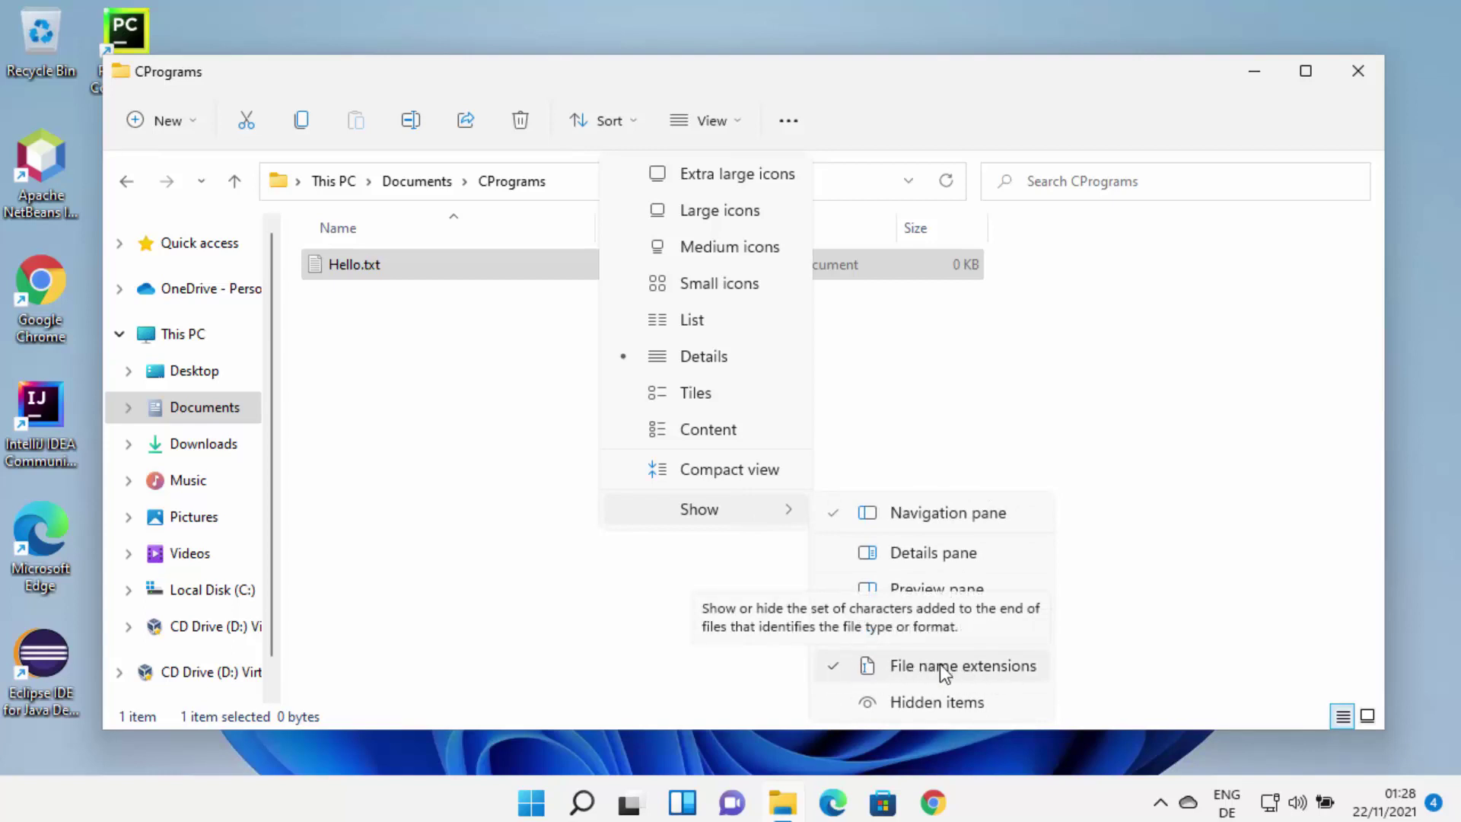
left_click(453, 388)
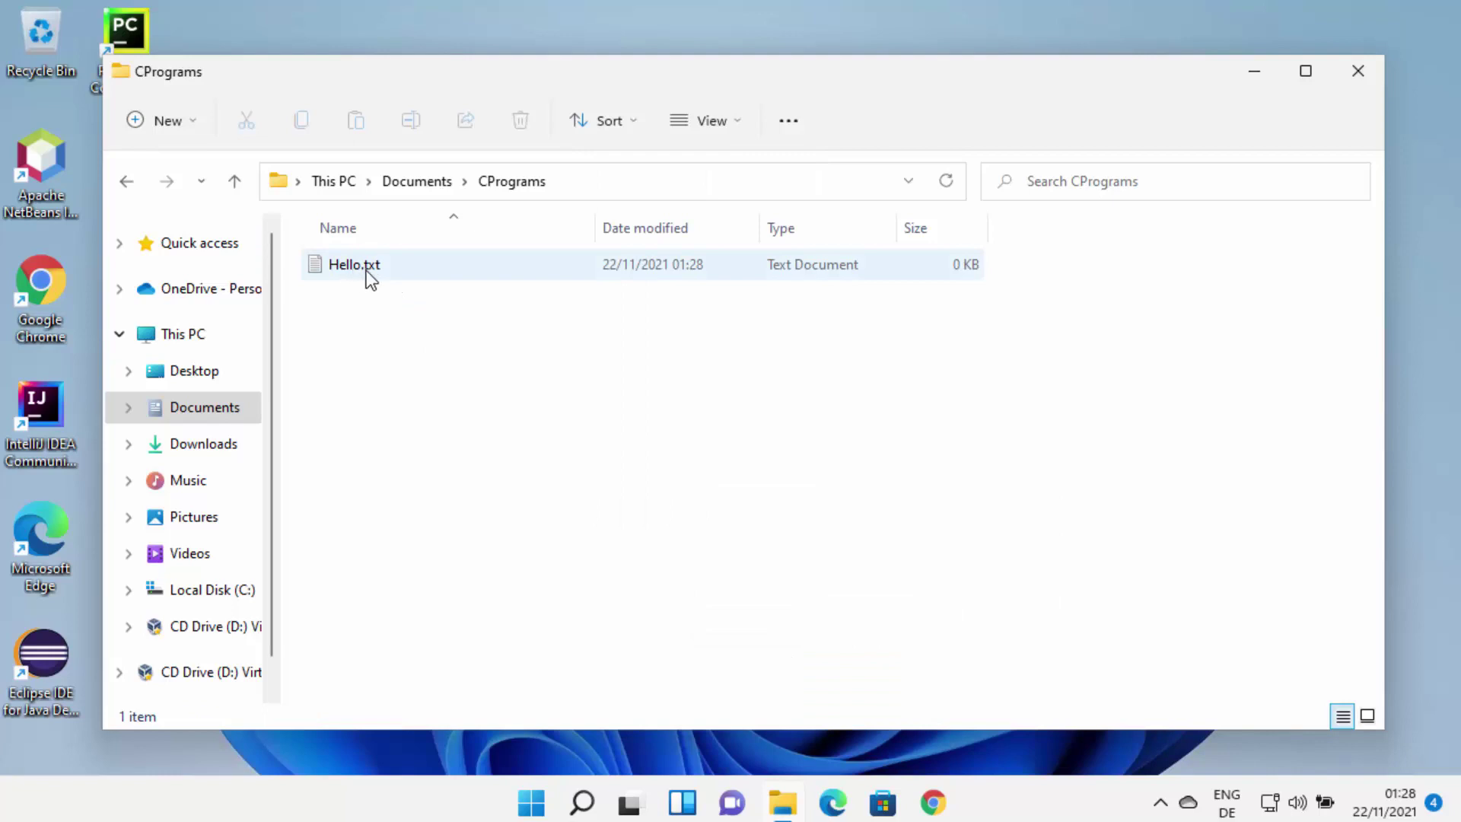
Rename Hello.txt to Hello.c and accept the file extension change.
left_click(376, 266)
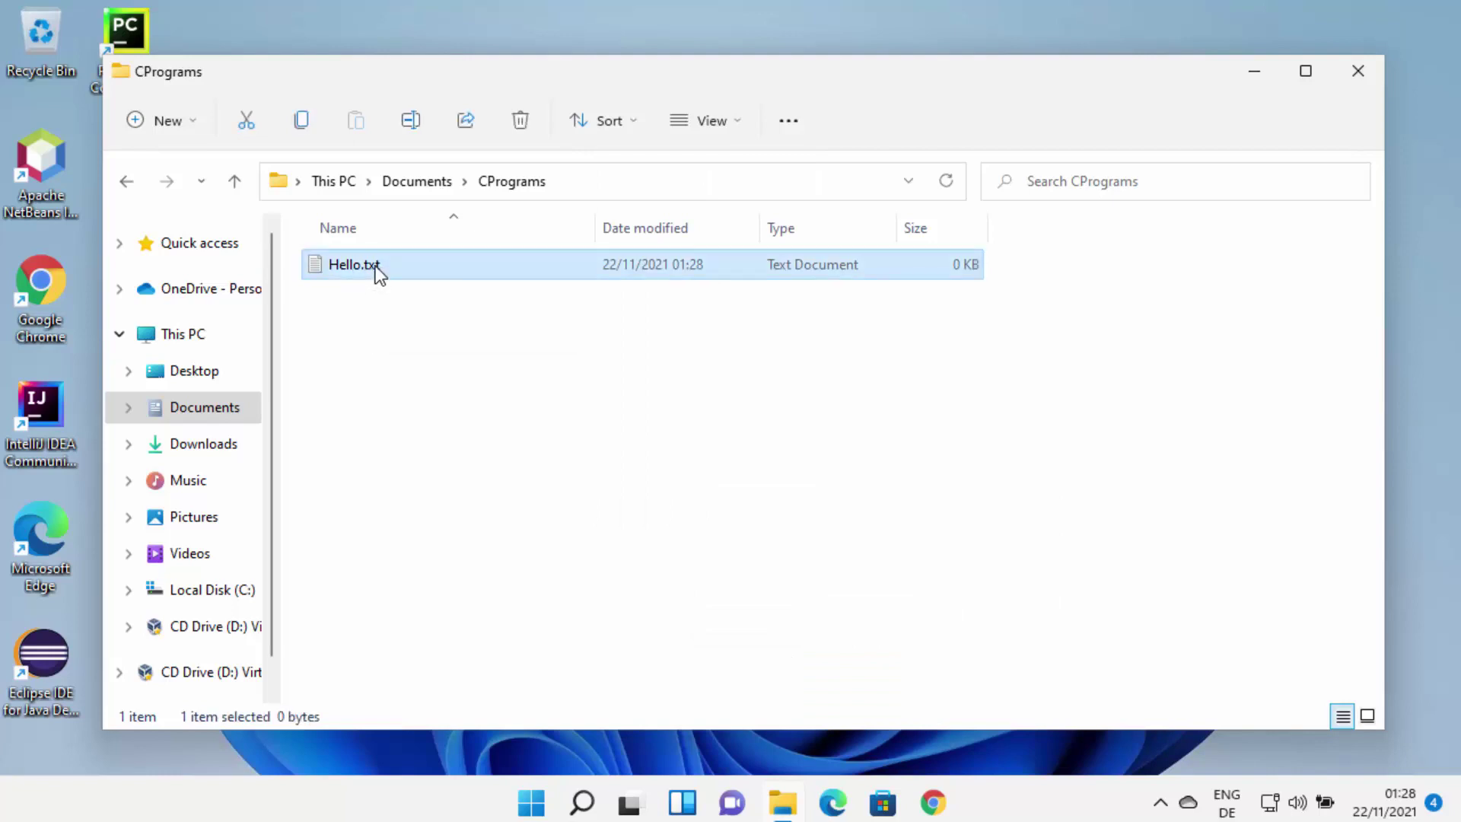
right_click(375, 266)
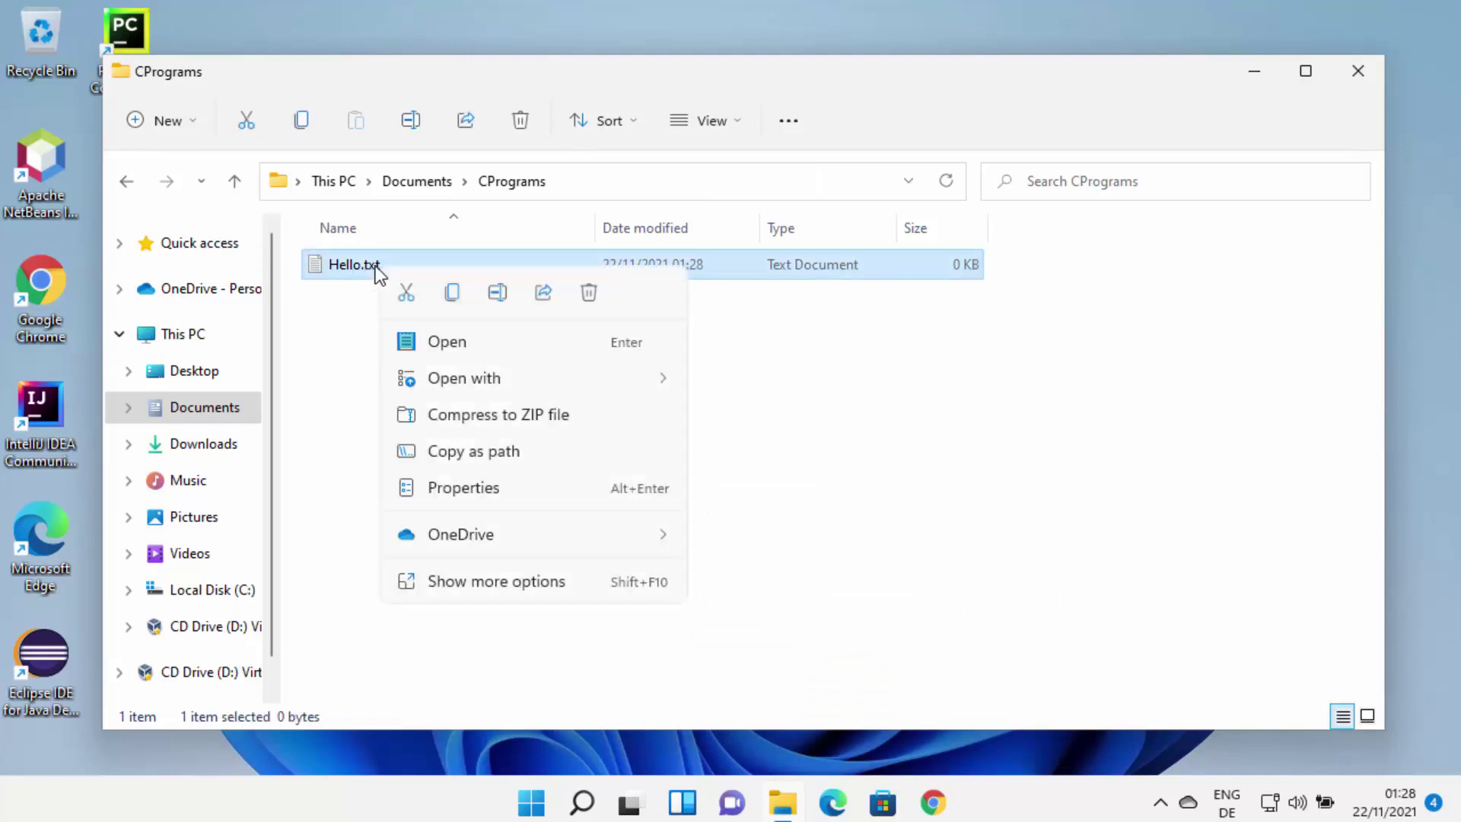
left_click(504, 301)
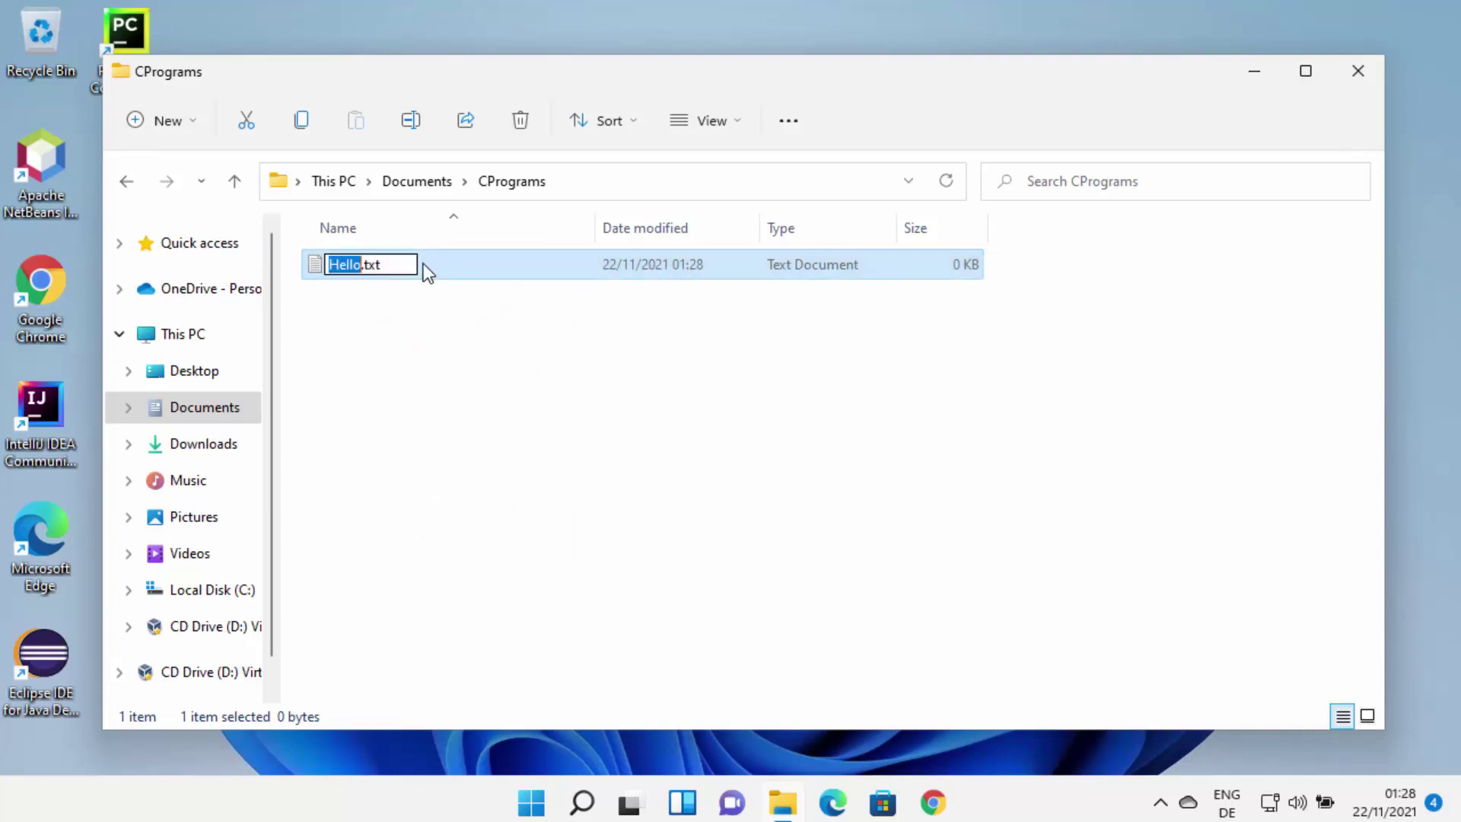
left_click(412, 263)
key("BackSpace")
key("BackSpace")
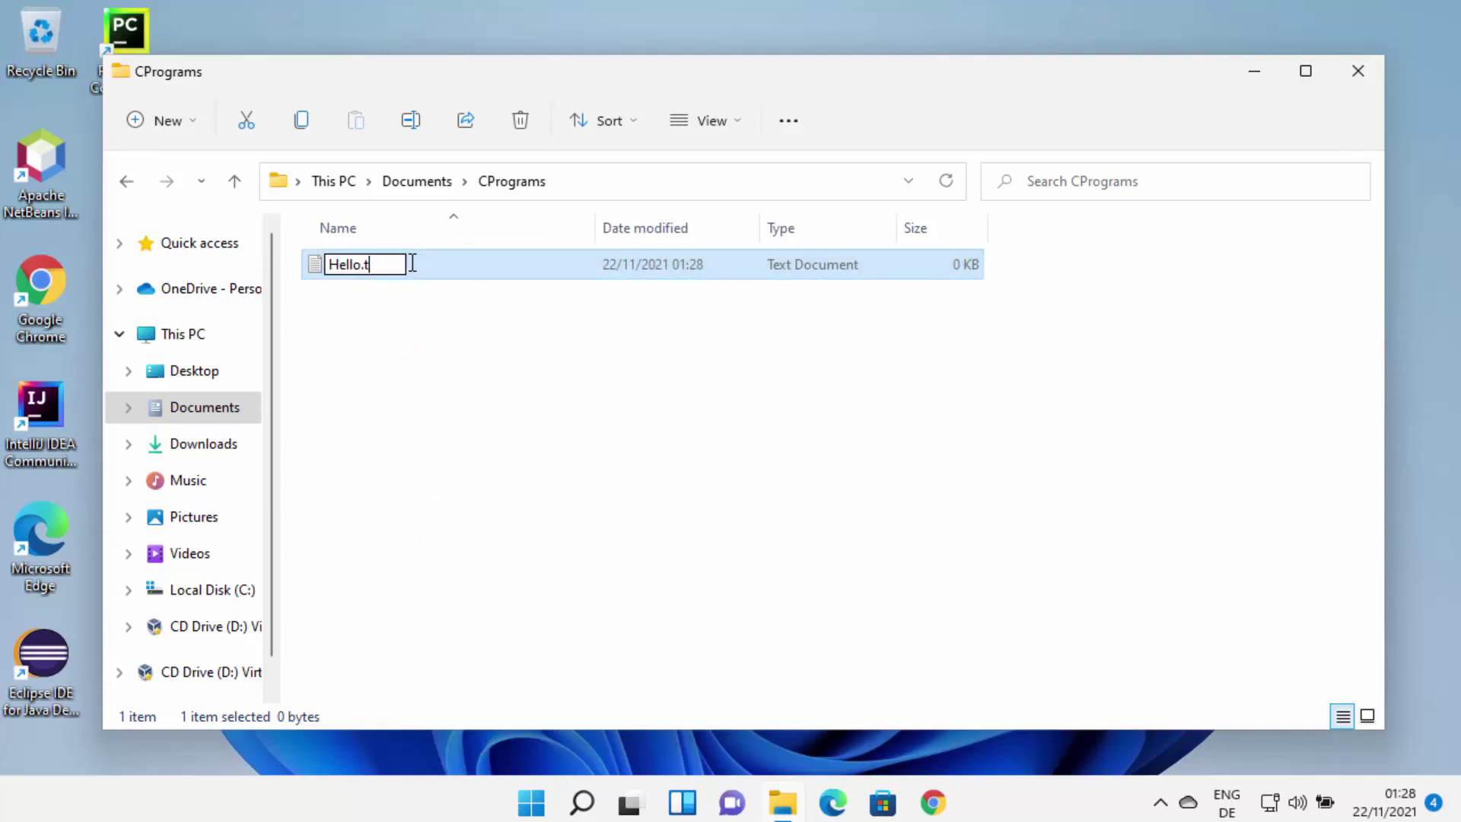
key("BackSpace")
type("c")
key("Return")
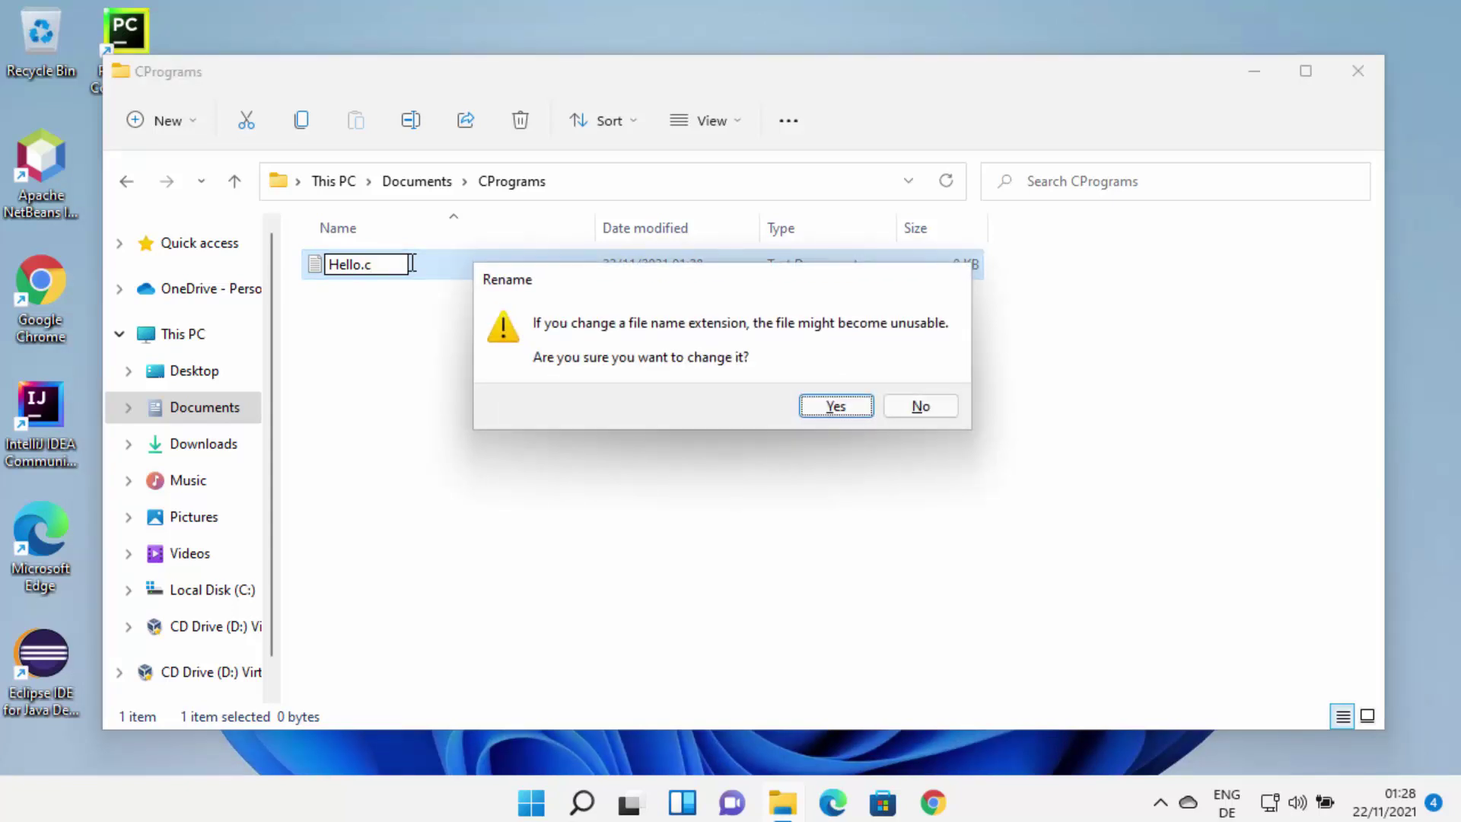
left_click(823, 412)
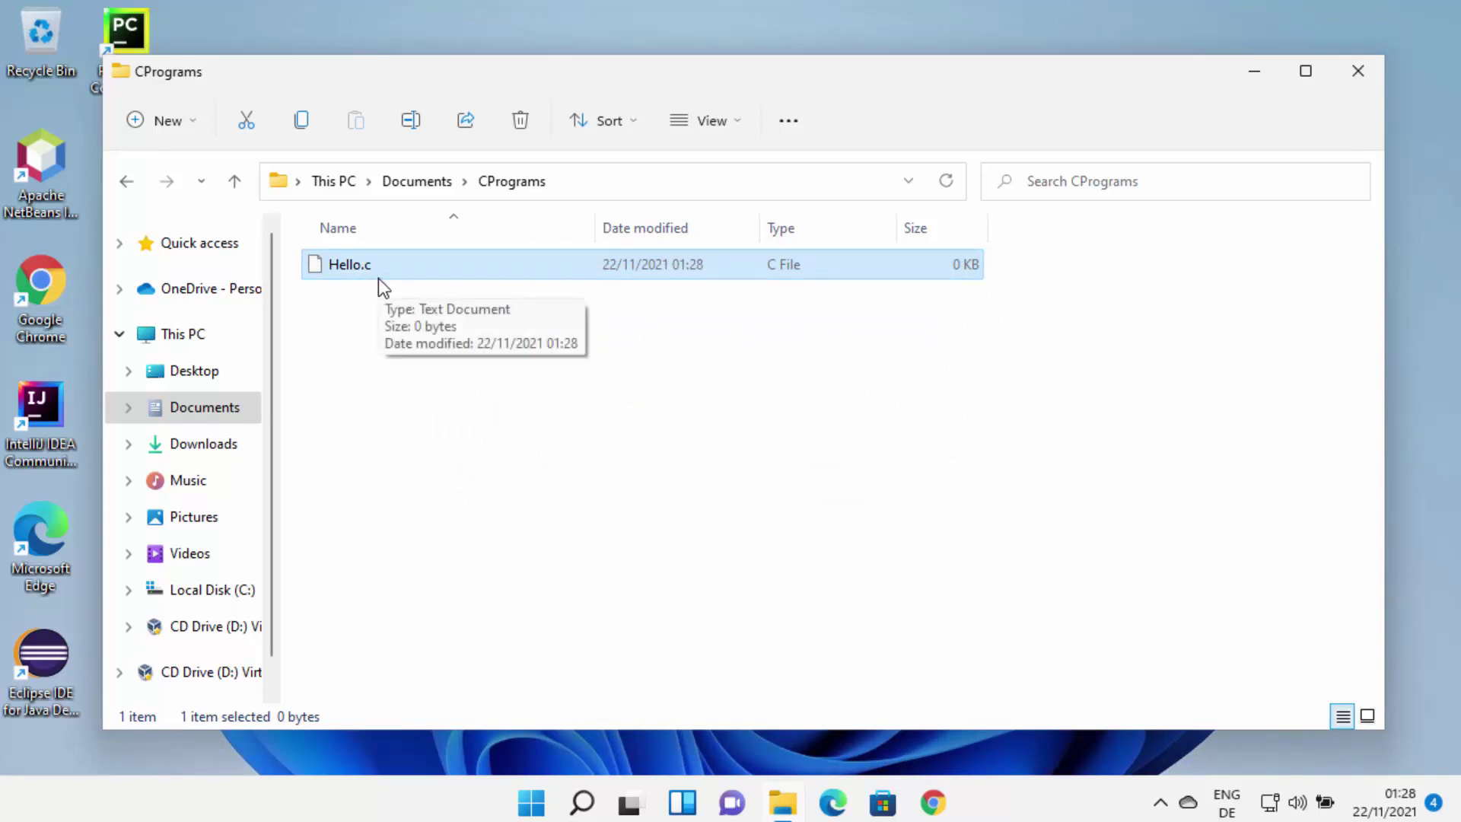
Copy the CPrograms folder's path, open a Command Prompt, and change to that directory with cd.
left_click(481, 400)
left_click(639, 186)
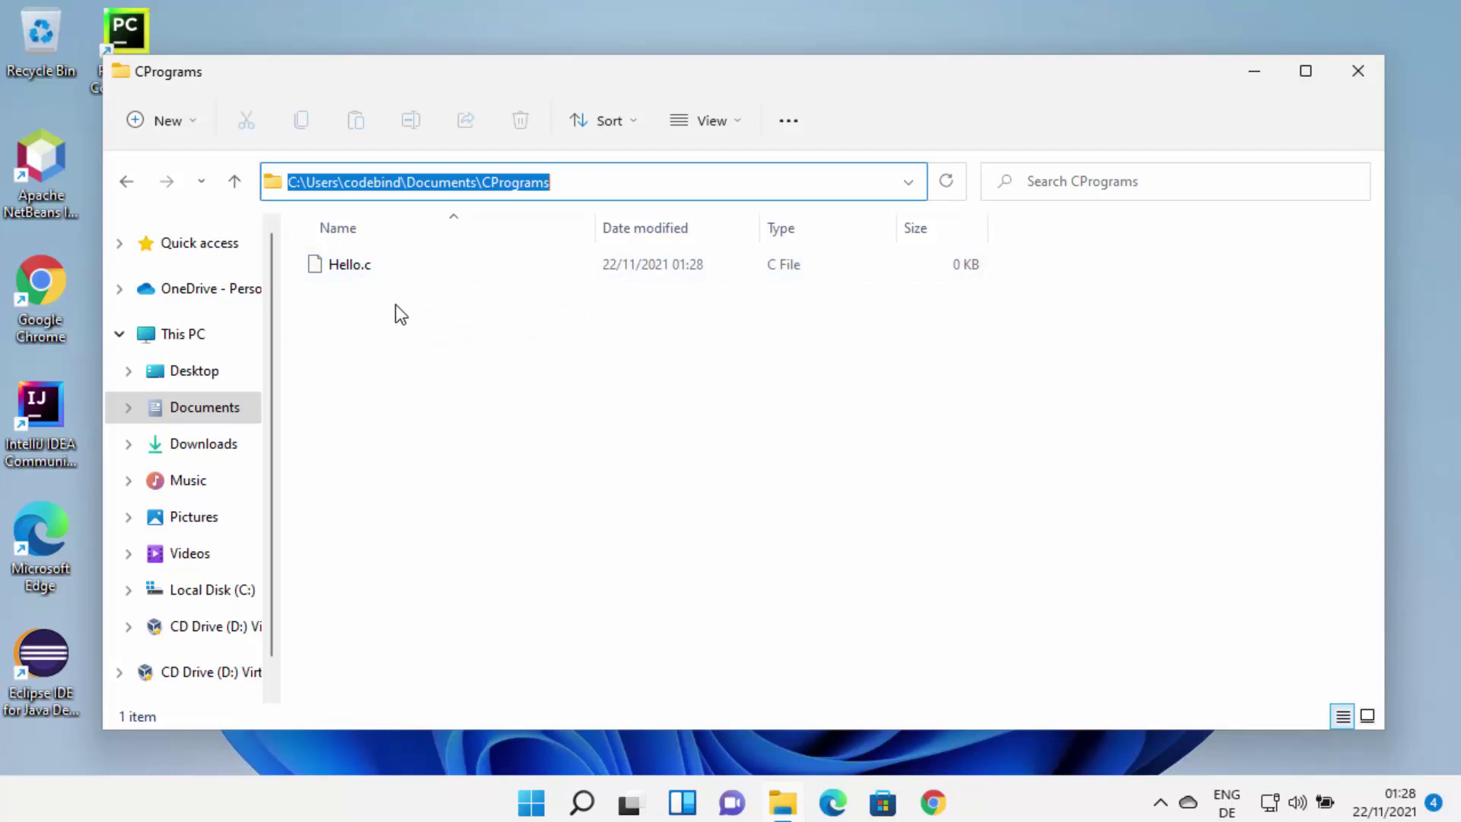
left_click(582, 802)
left_click(454, 473)
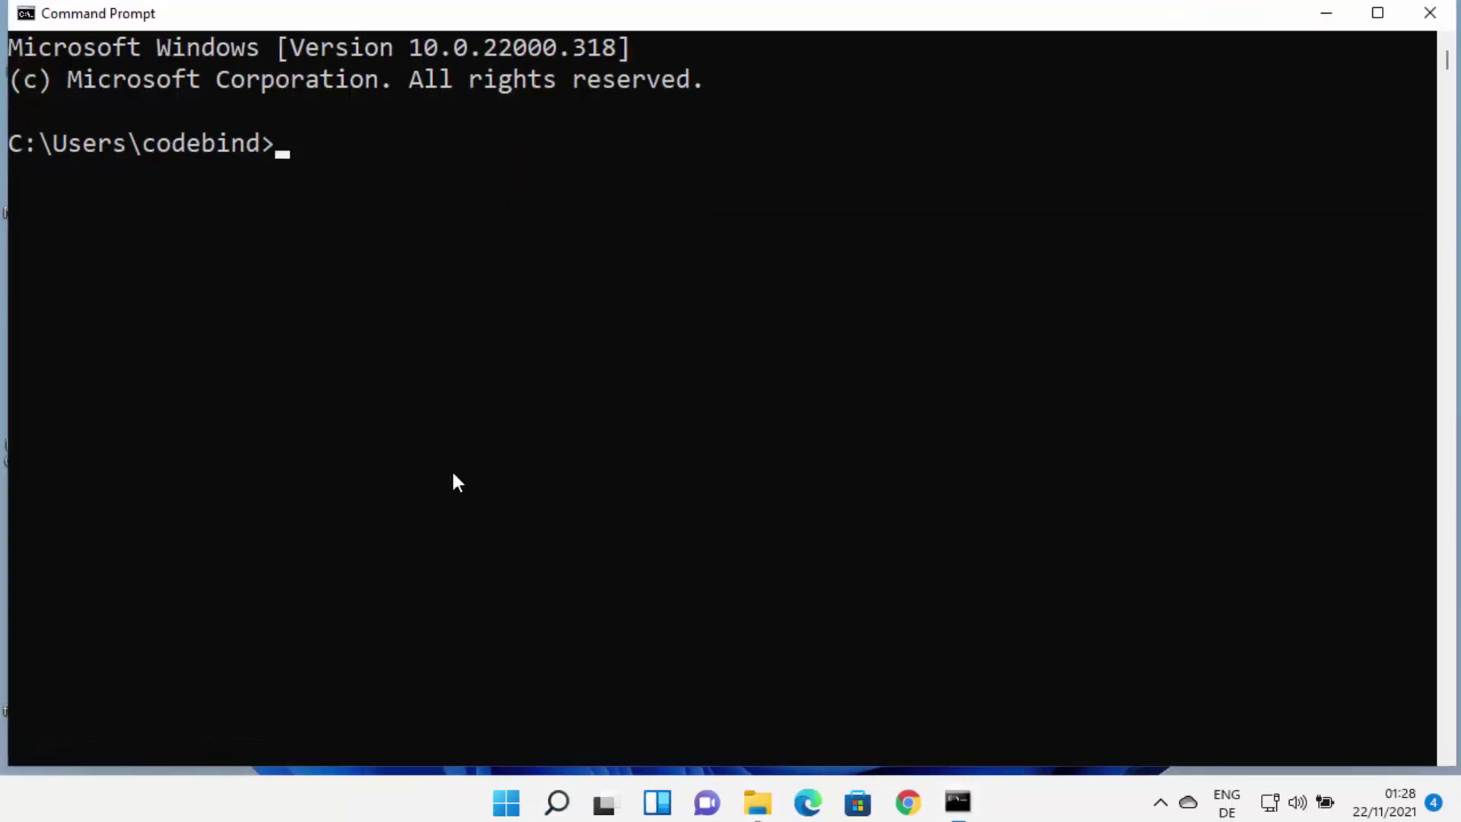
type("cd")
key("ctrl+v")
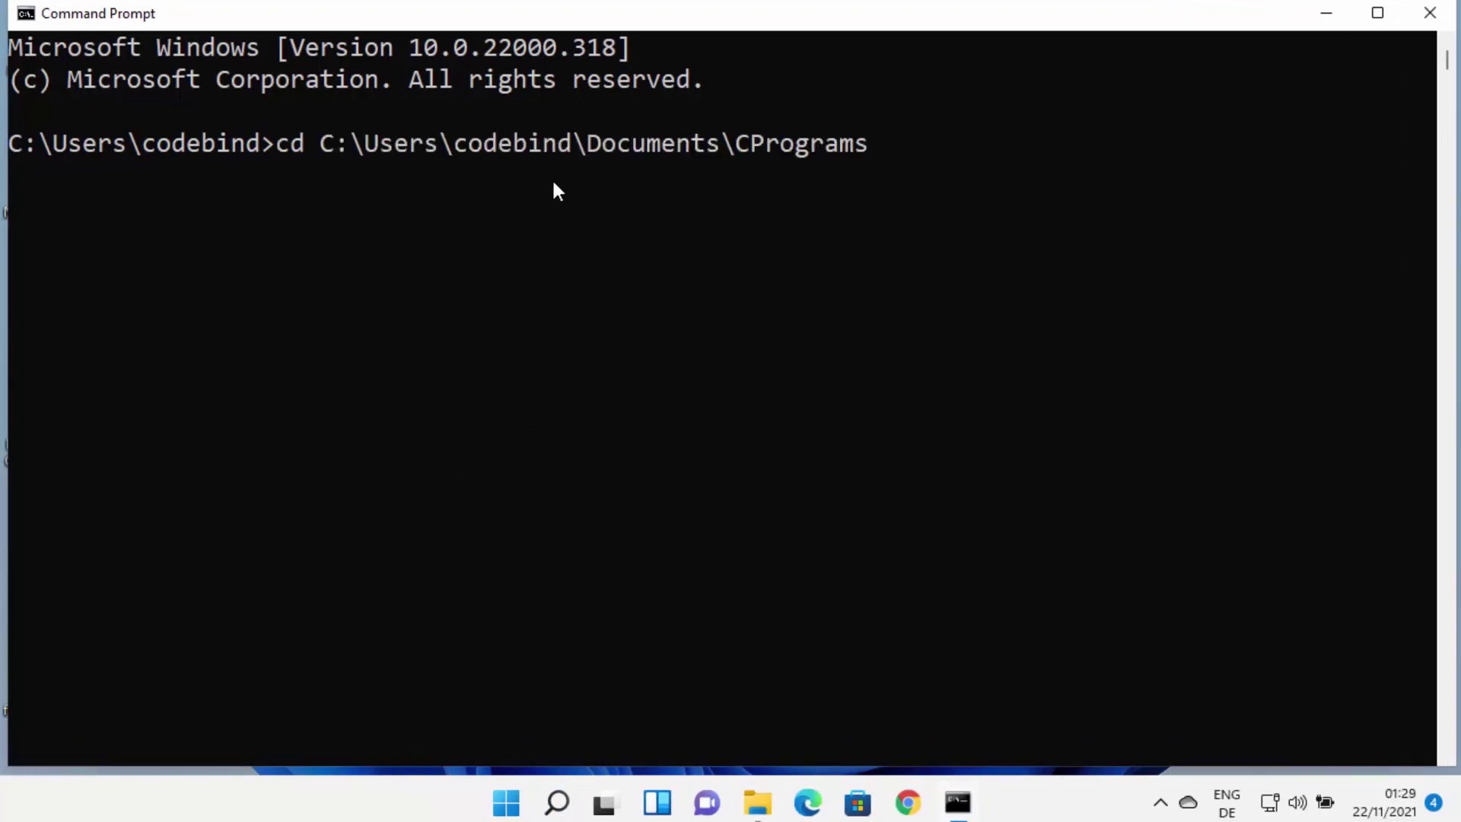
key("Return")
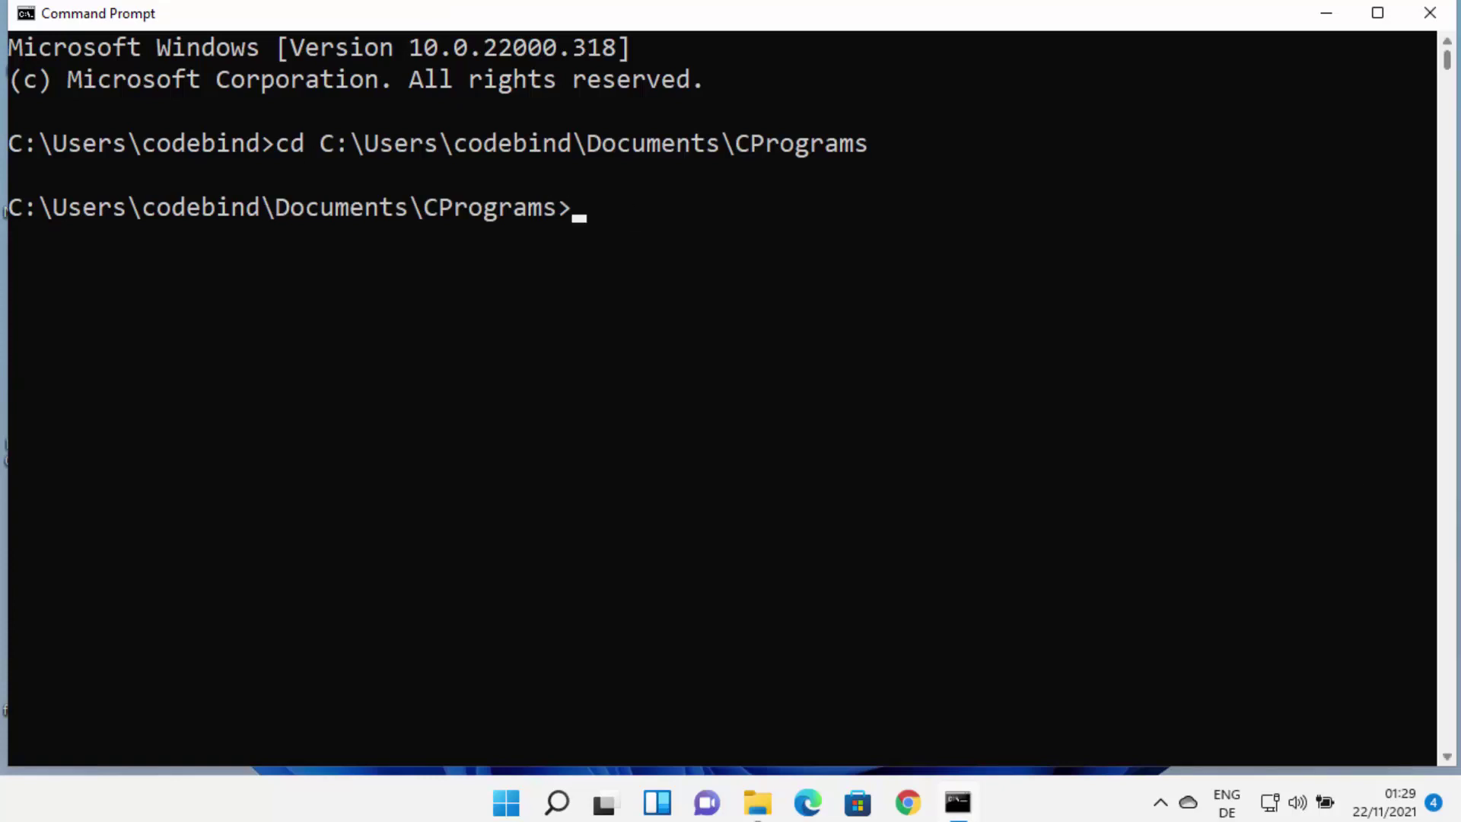
Minimize the Command Prompt and open Hello.c with Notepad, keeping Notepad as the default app for .c files.
left_click(1327, 24)
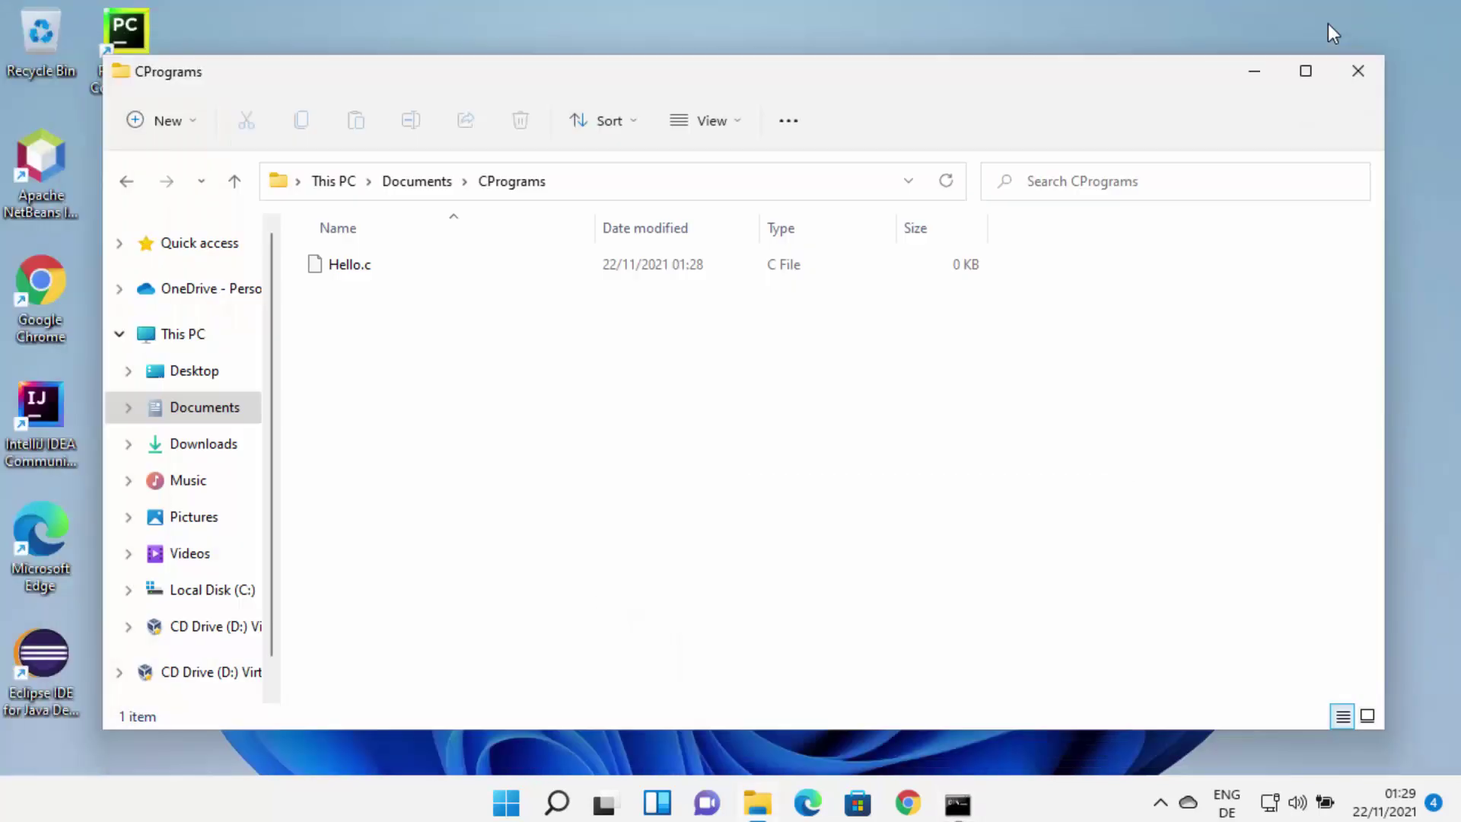
right_click(358, 263)
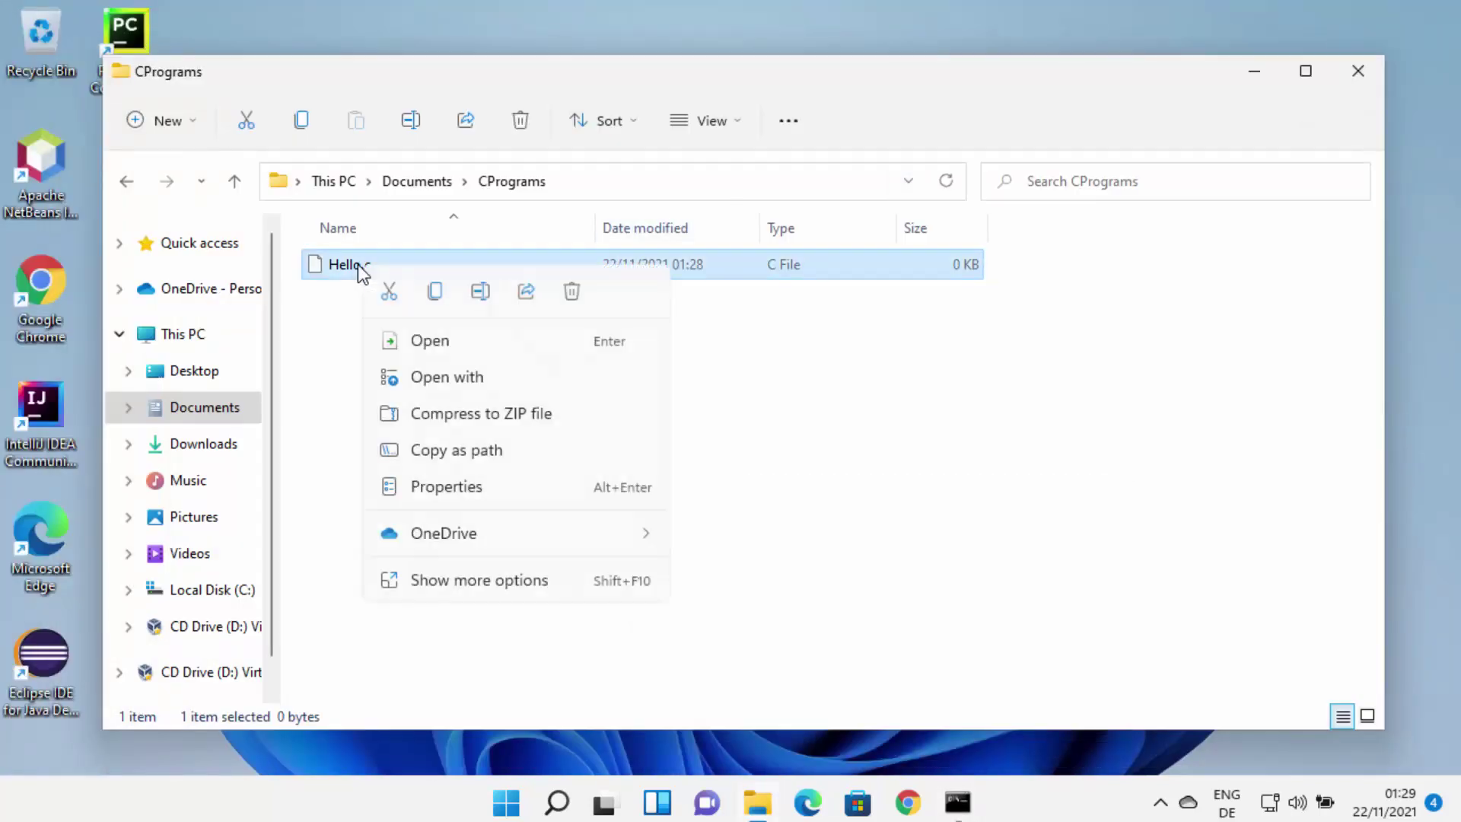
left_click(446, 377)
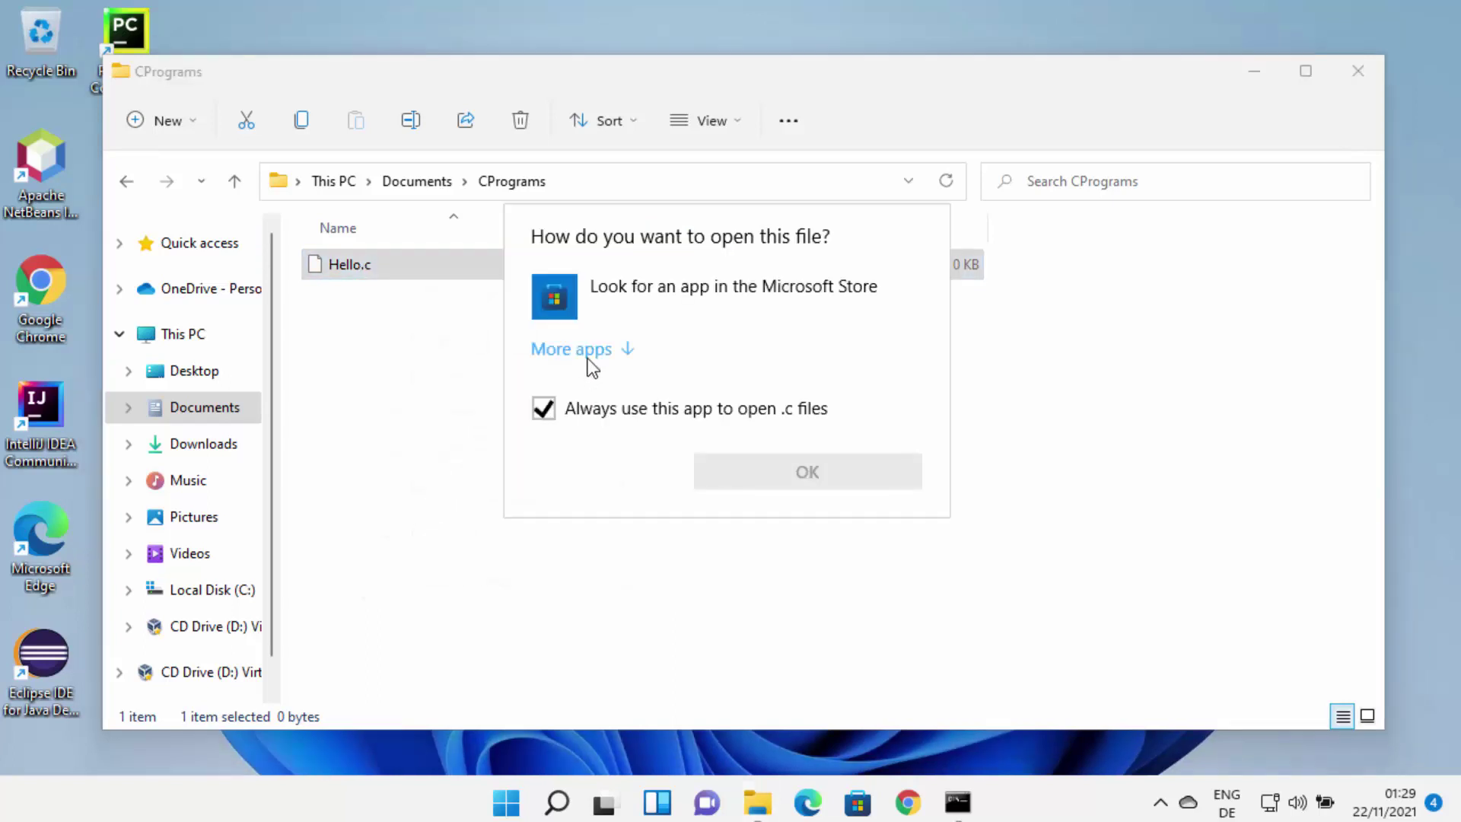
left_click(592, 356)
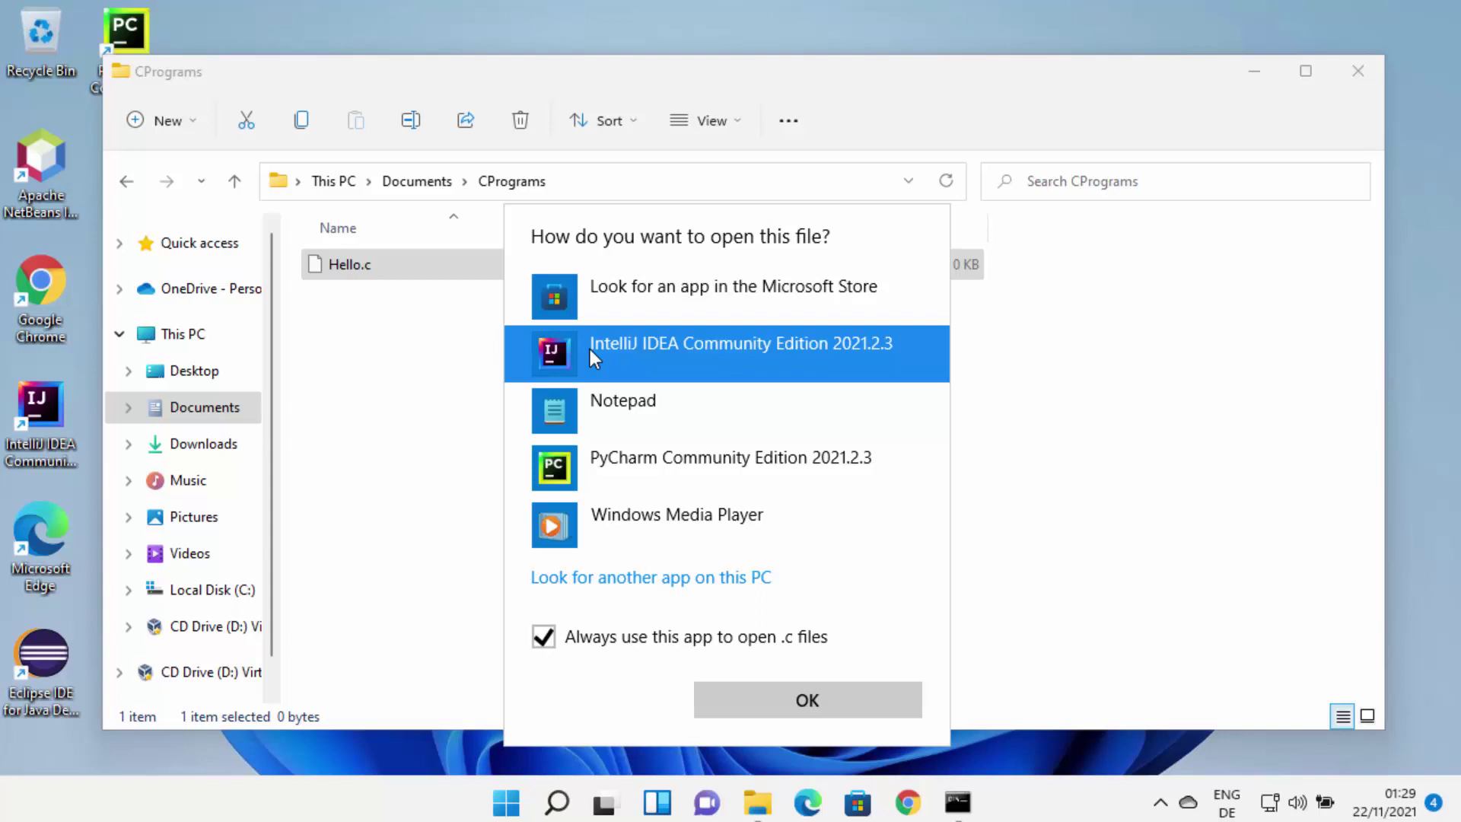
left_click(614, 414)
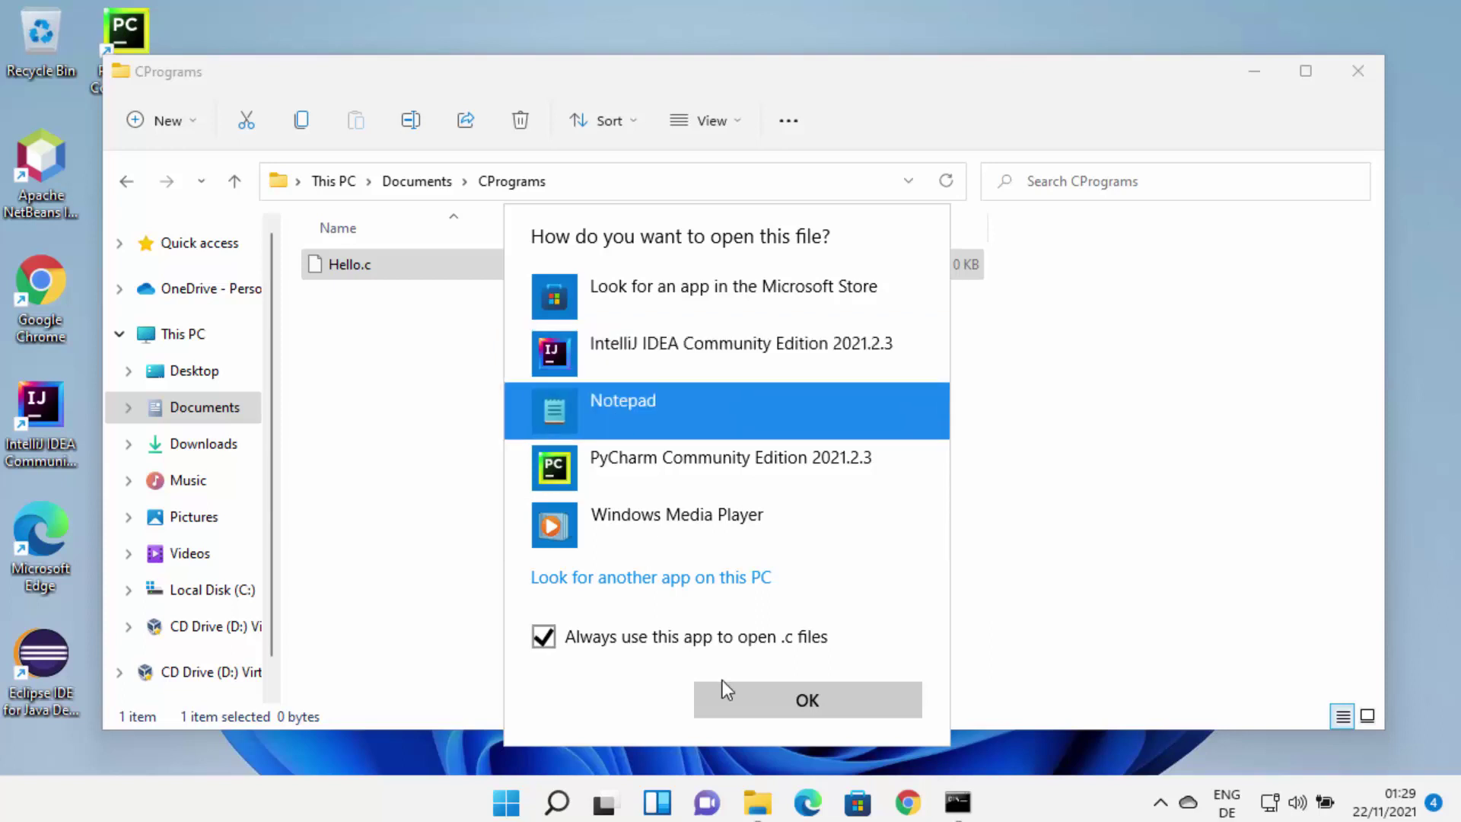
left_click(753, 698)
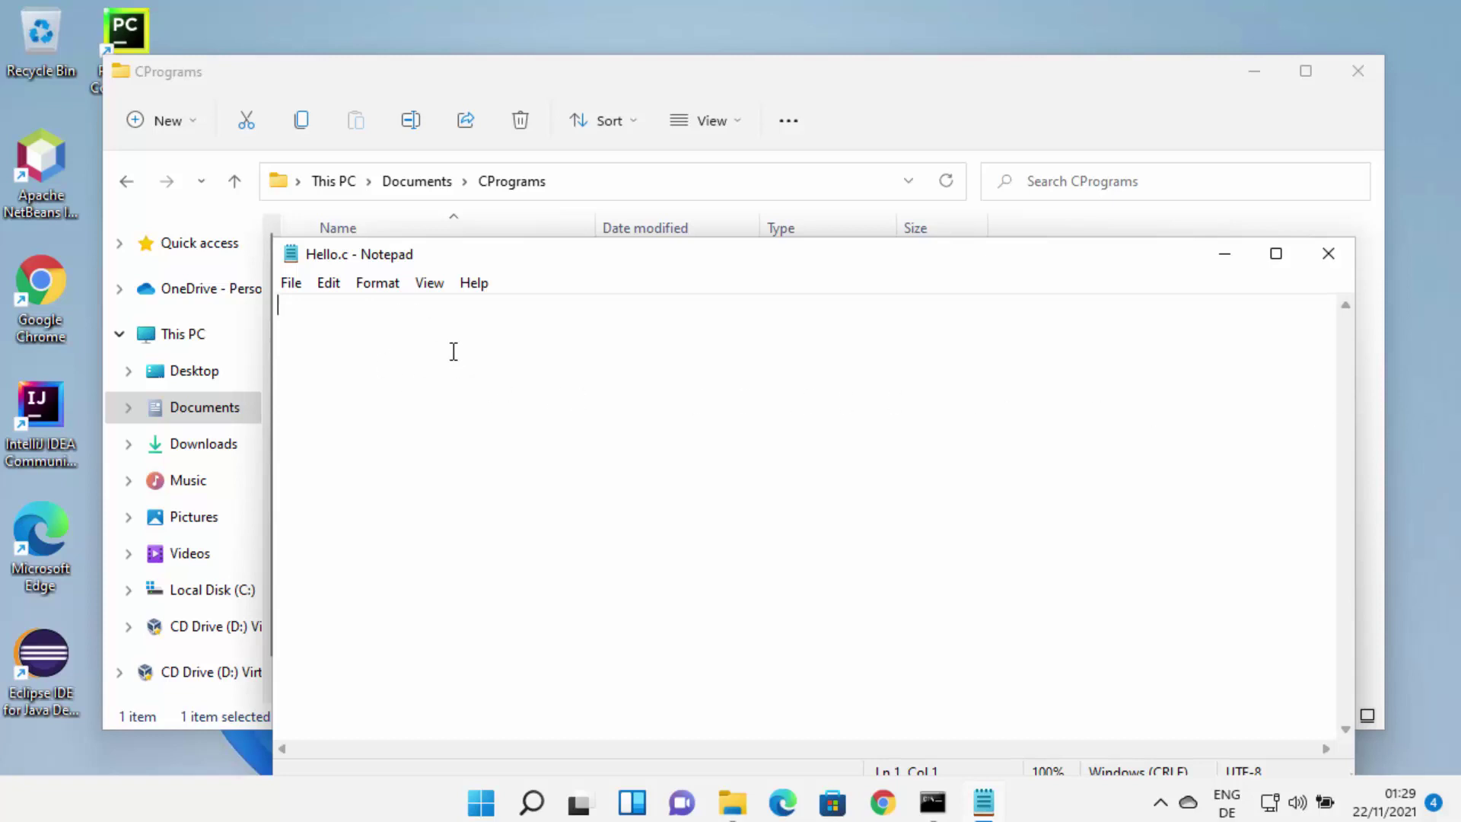
Paste the sample C program that prints "A sample C program" into Hello.c, save the file, and close it.
key("ctrl+v")
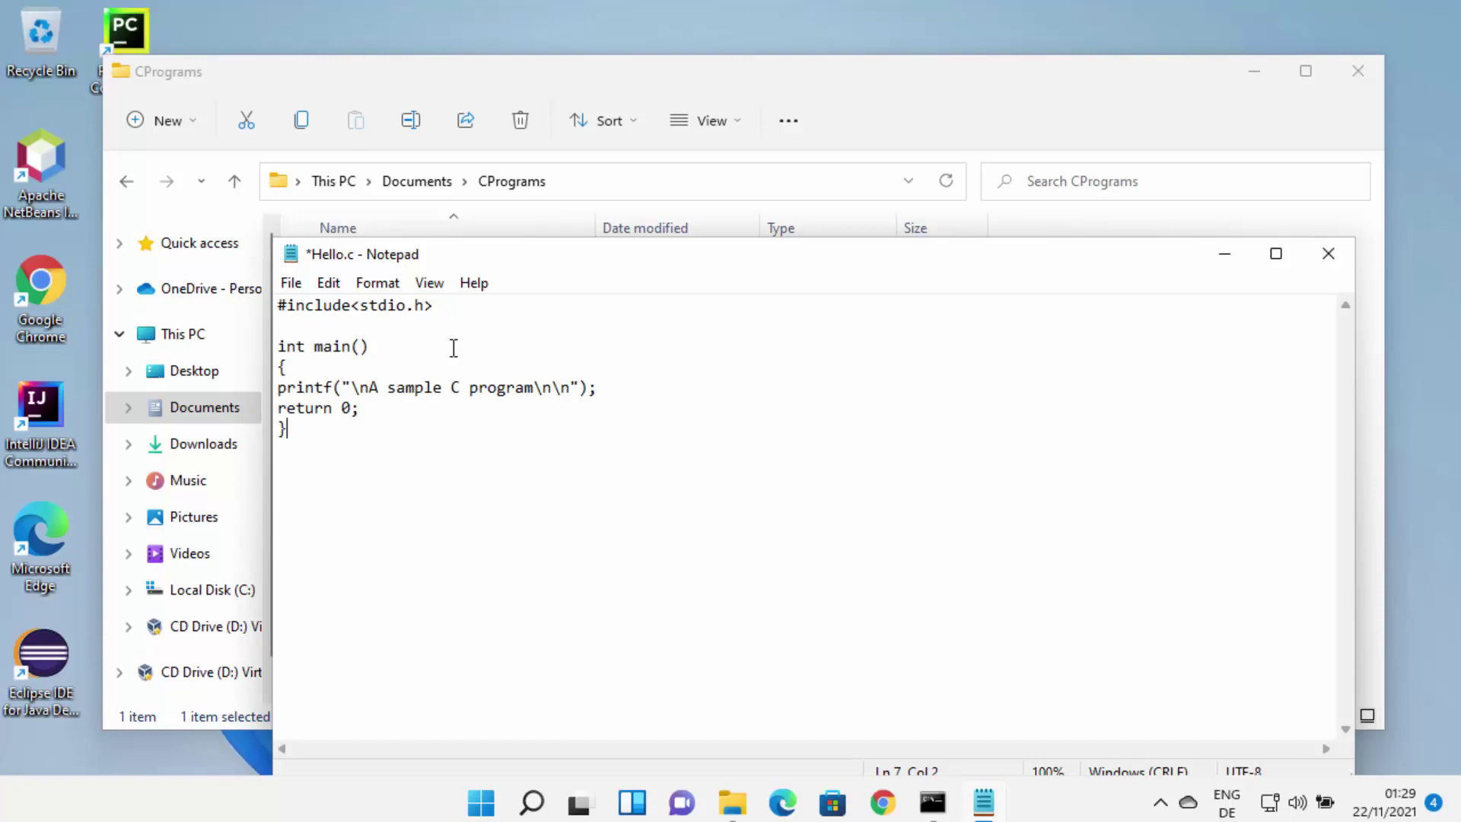
key("ctrl+s")
left_click(291, 282)
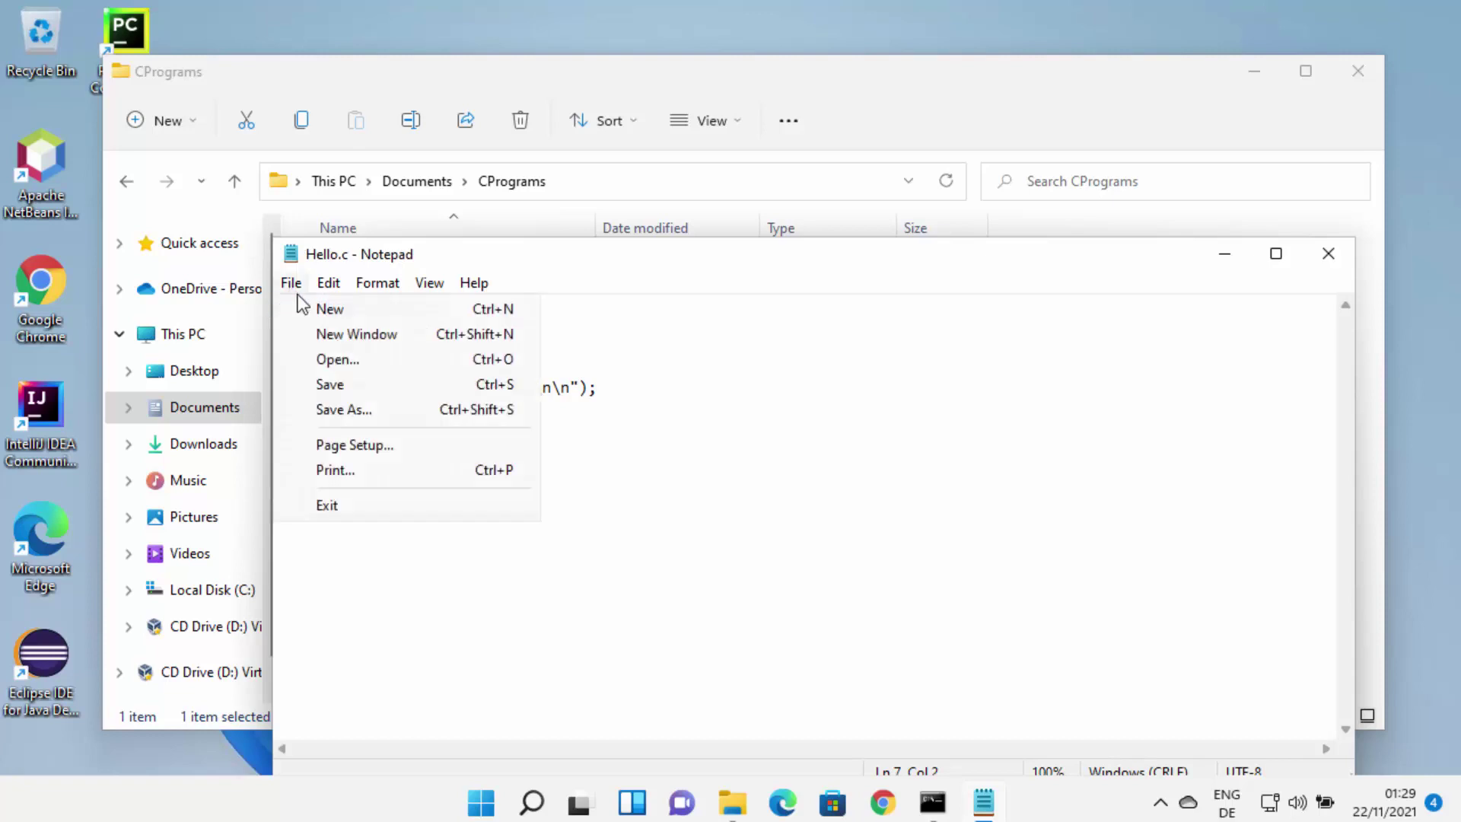
left_click(325, 382)
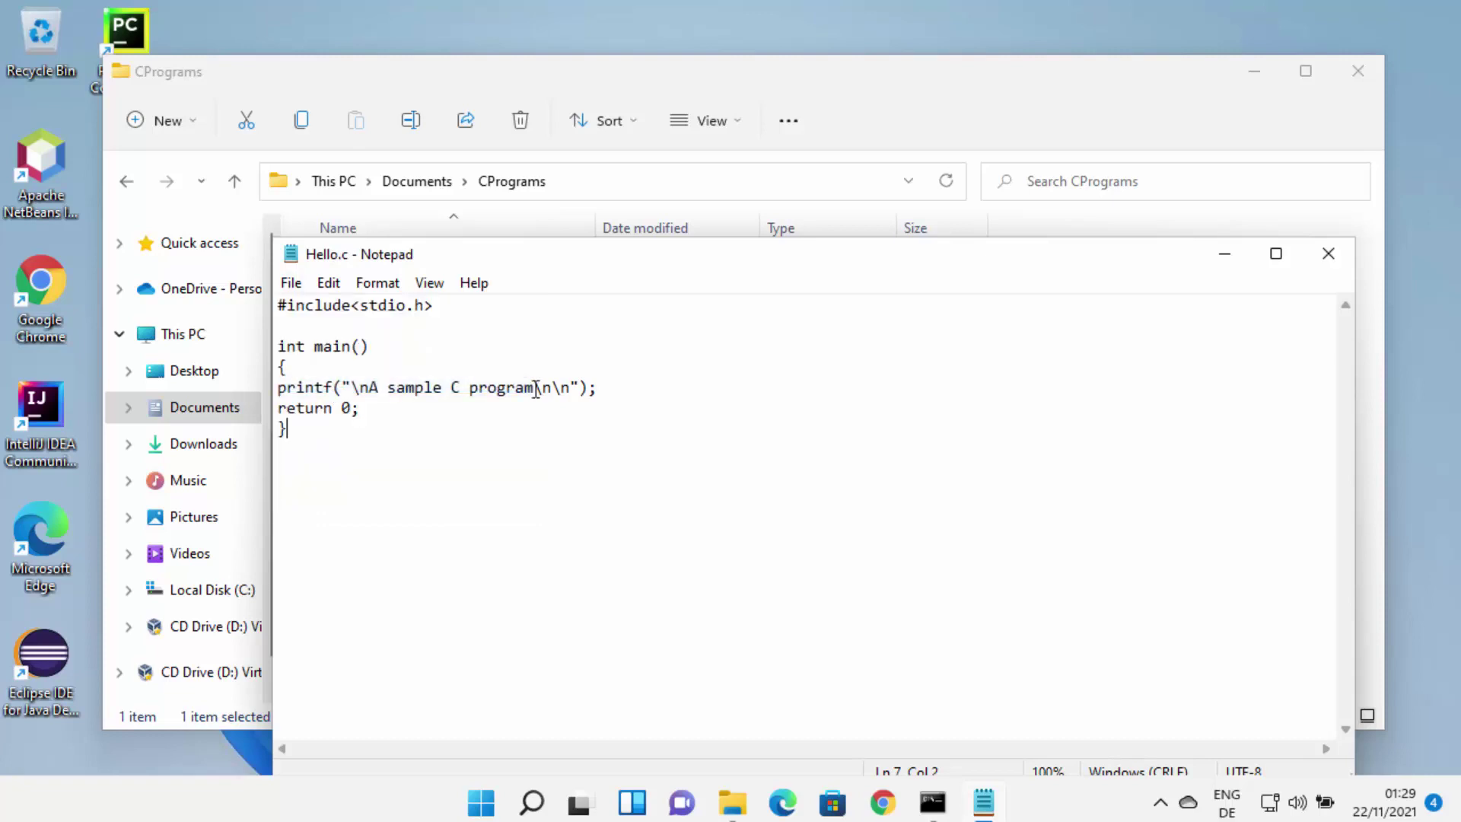
left_click(1323, 259)
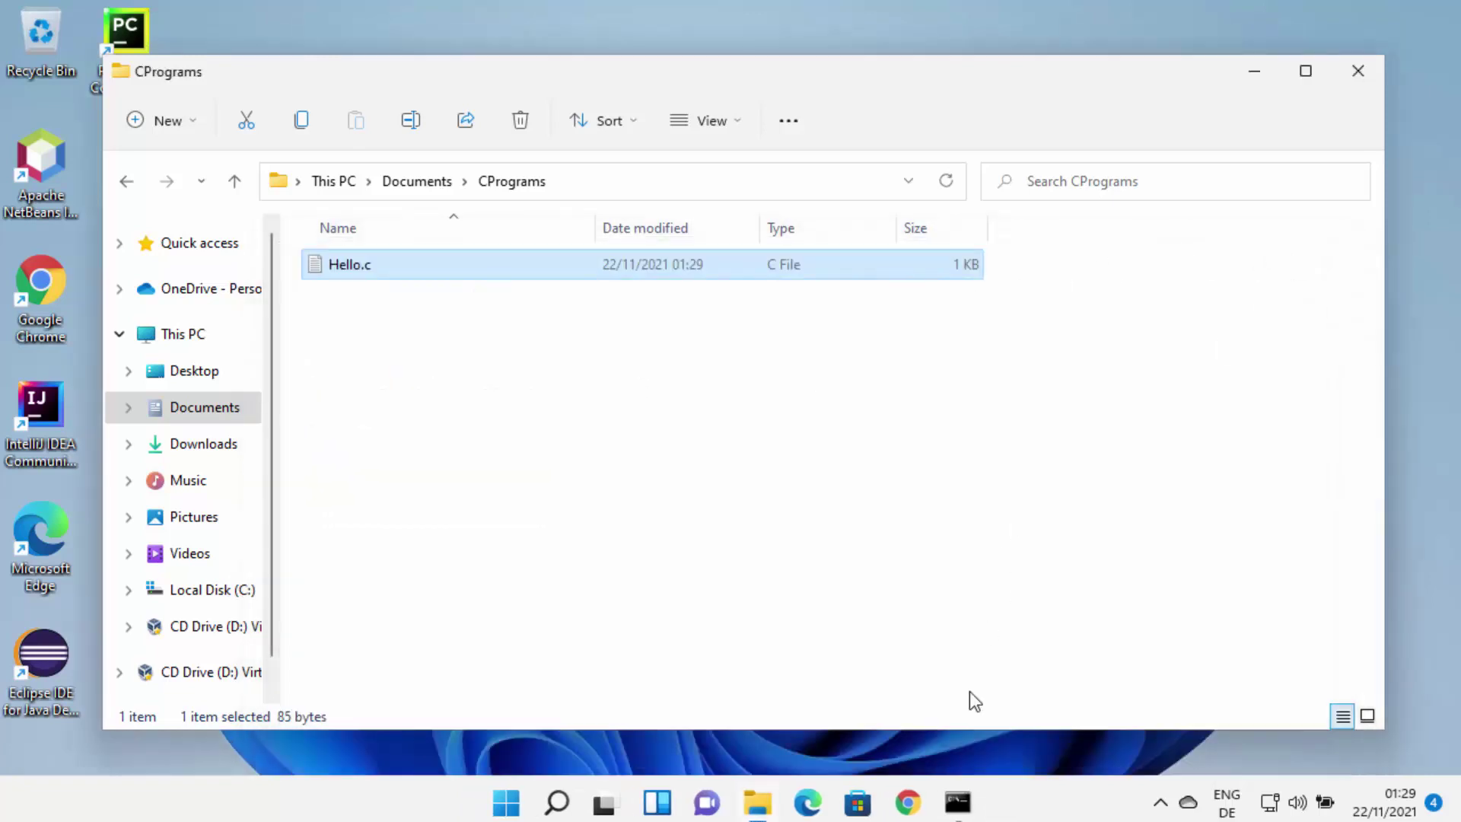
Compile the program in the Command Prompt with gcc Hello.c -o output, and check the CPrograms folder for the executable.
left_click(960, 802)
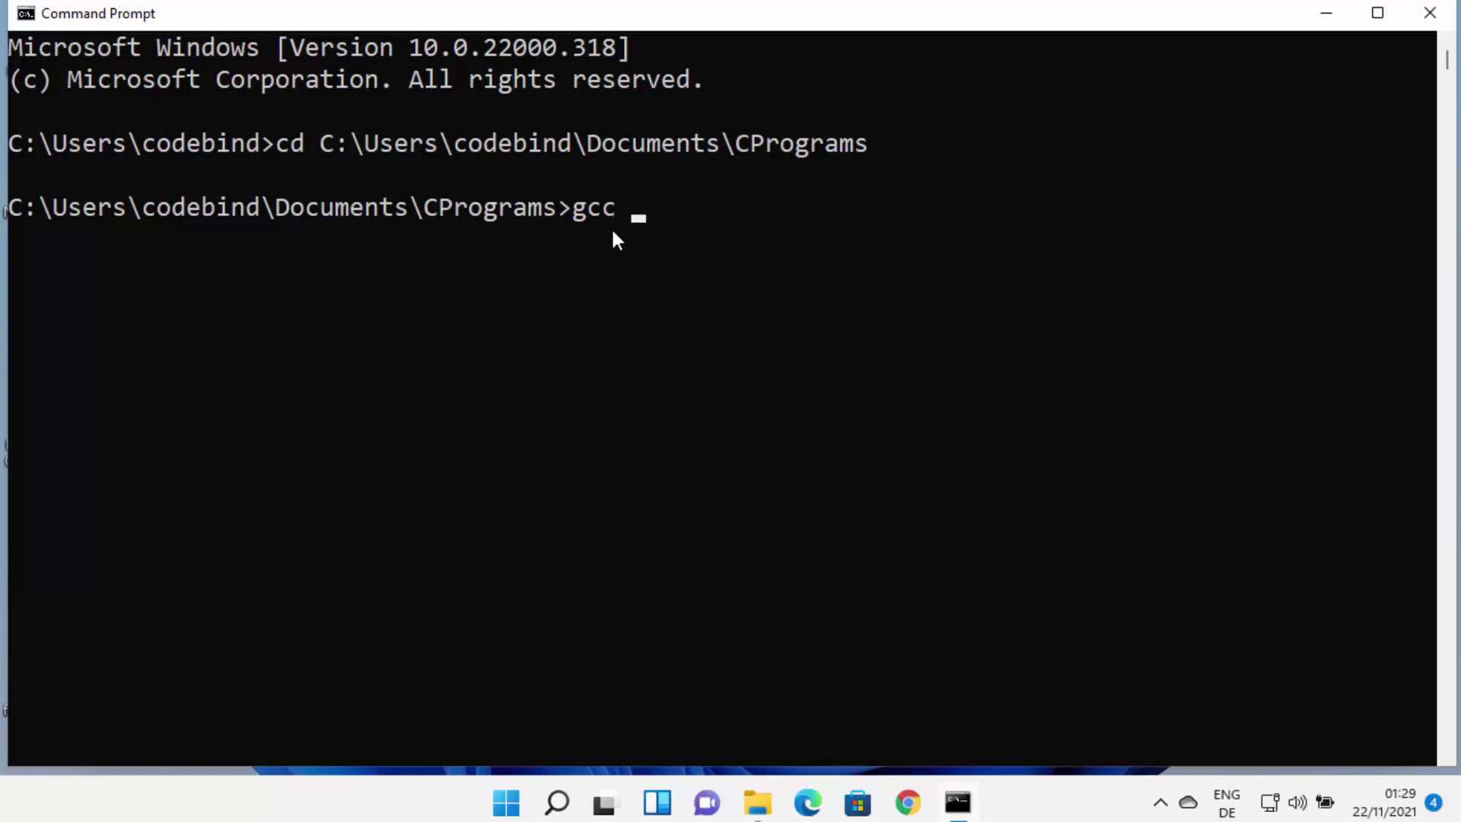
type("gcc Hello.c")
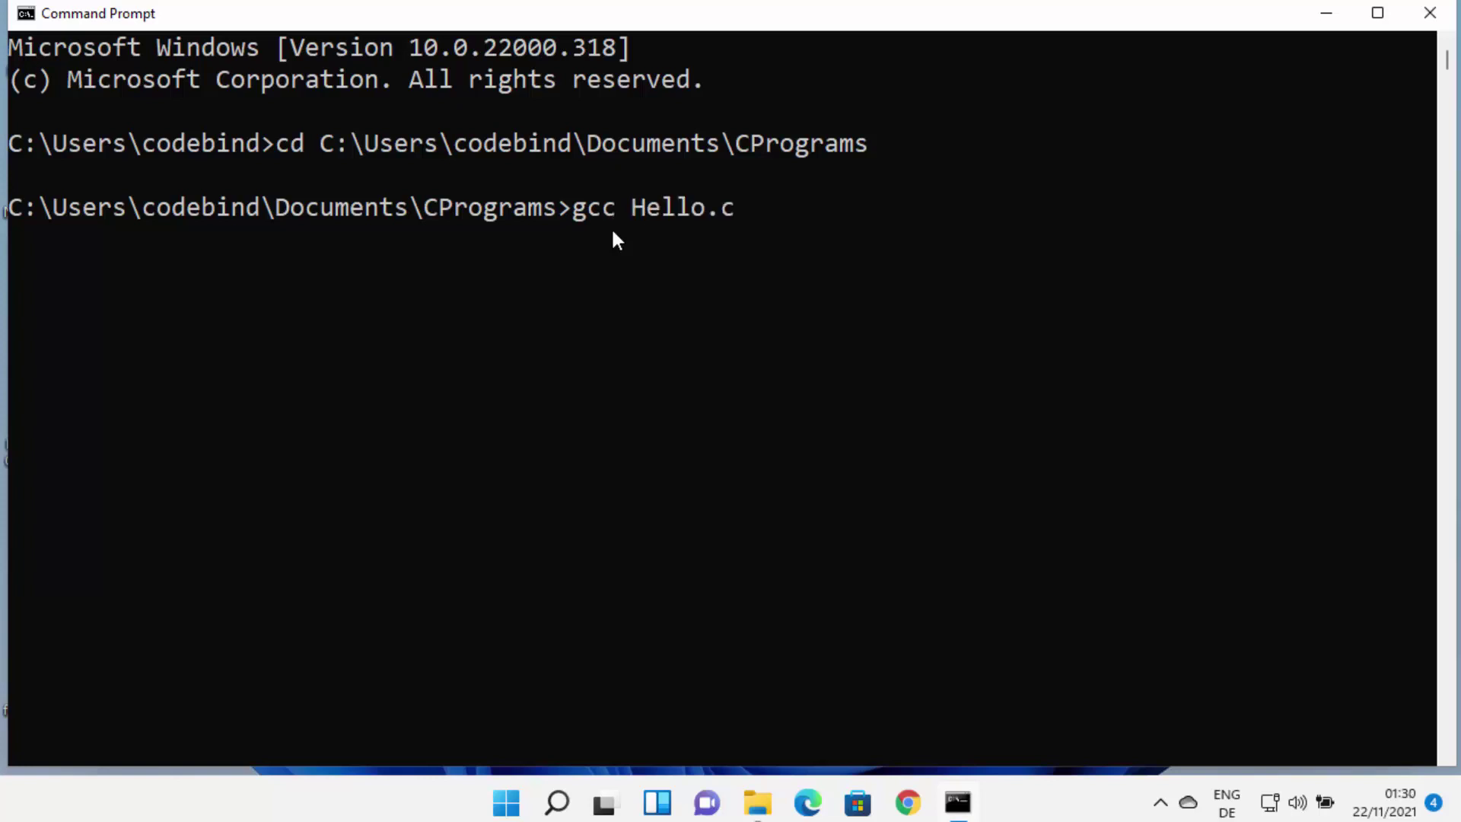
type(" -o")
type("out")
left_click_drag(636, 216, 724, 221)
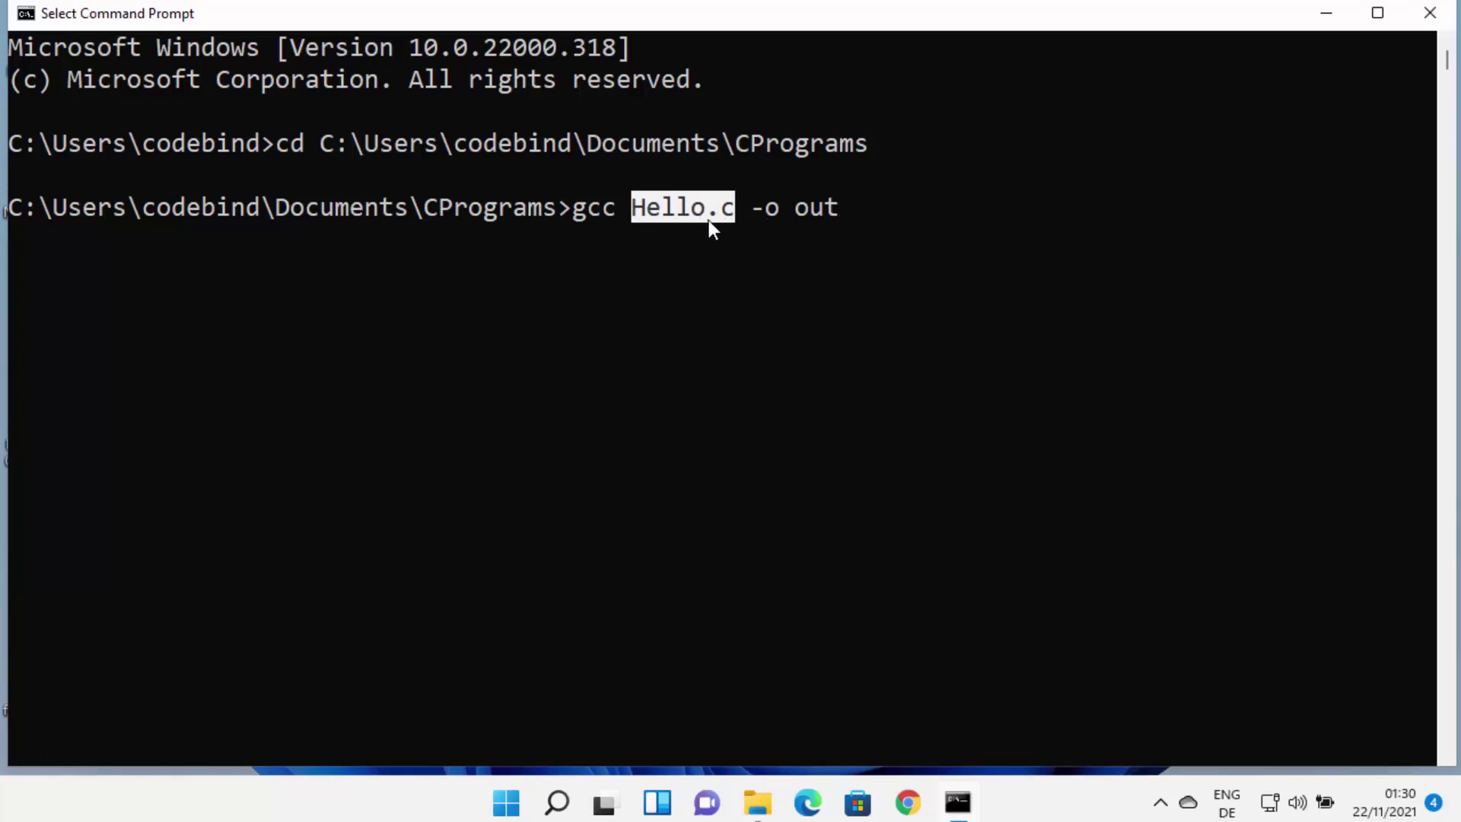
left_click(799, 209)
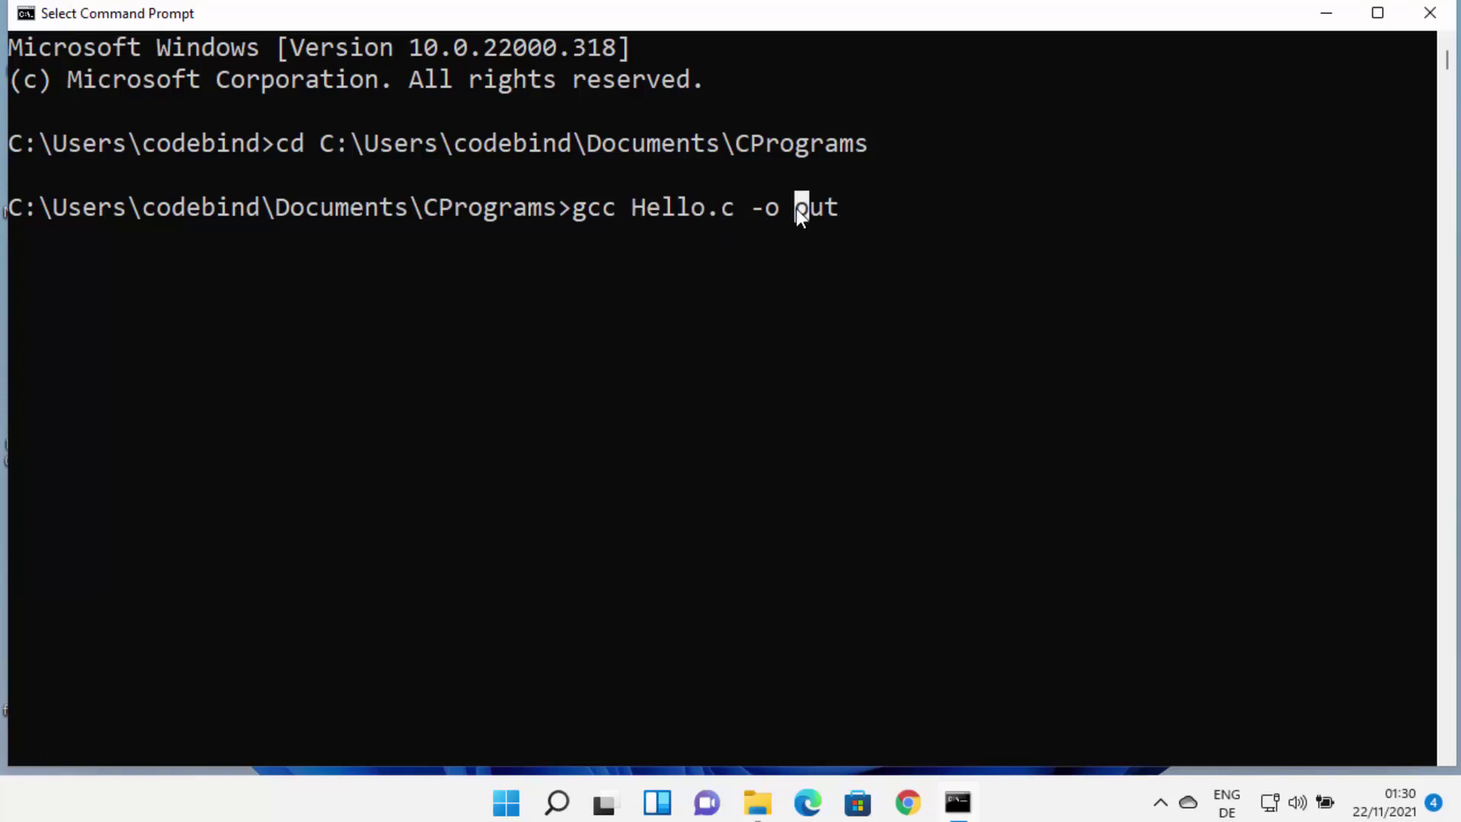
left_click(864, 216)
key("BackSpace")
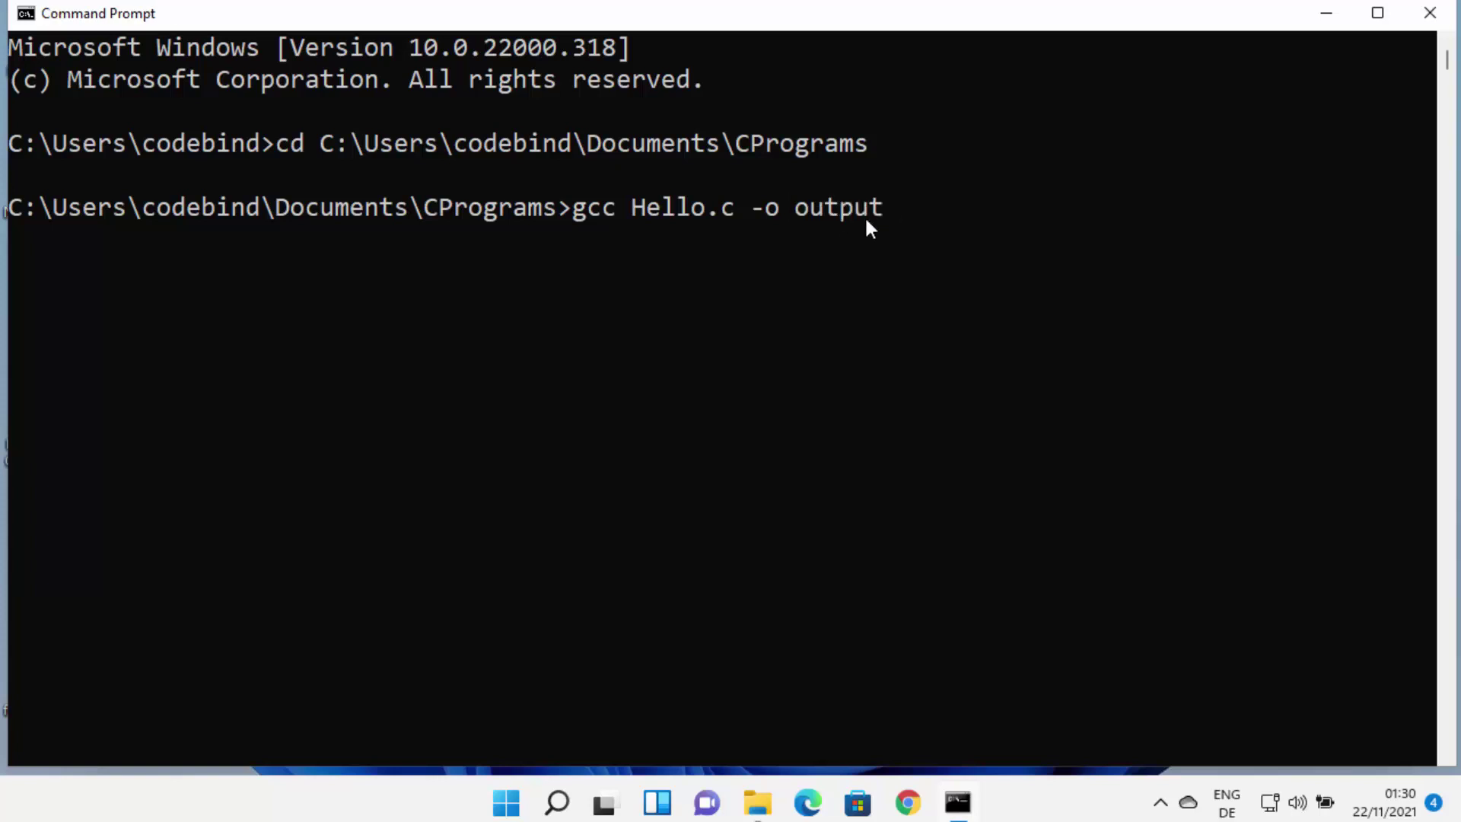
type("tput")
key("Return")
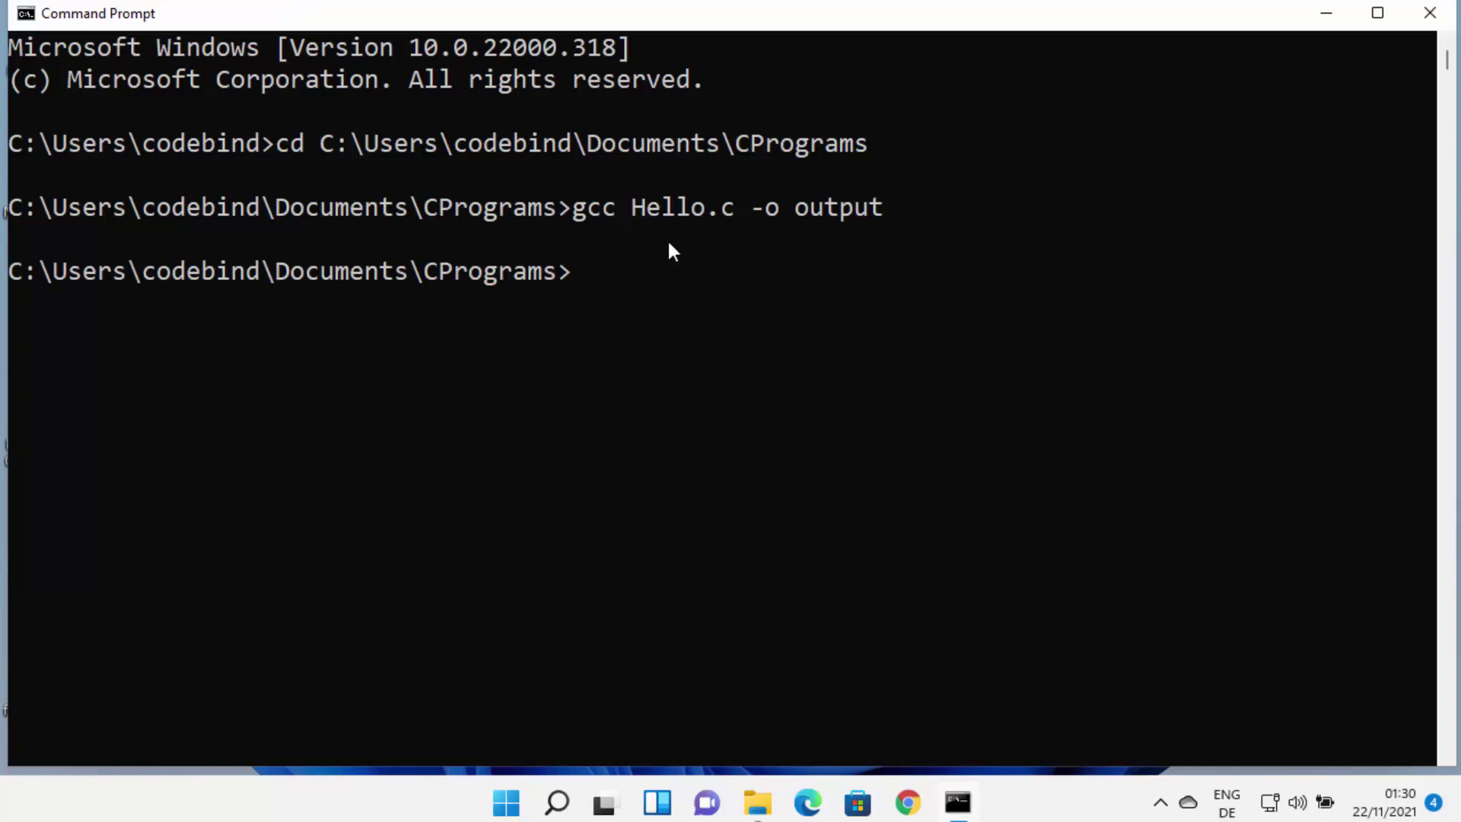
left_click(758, 799)
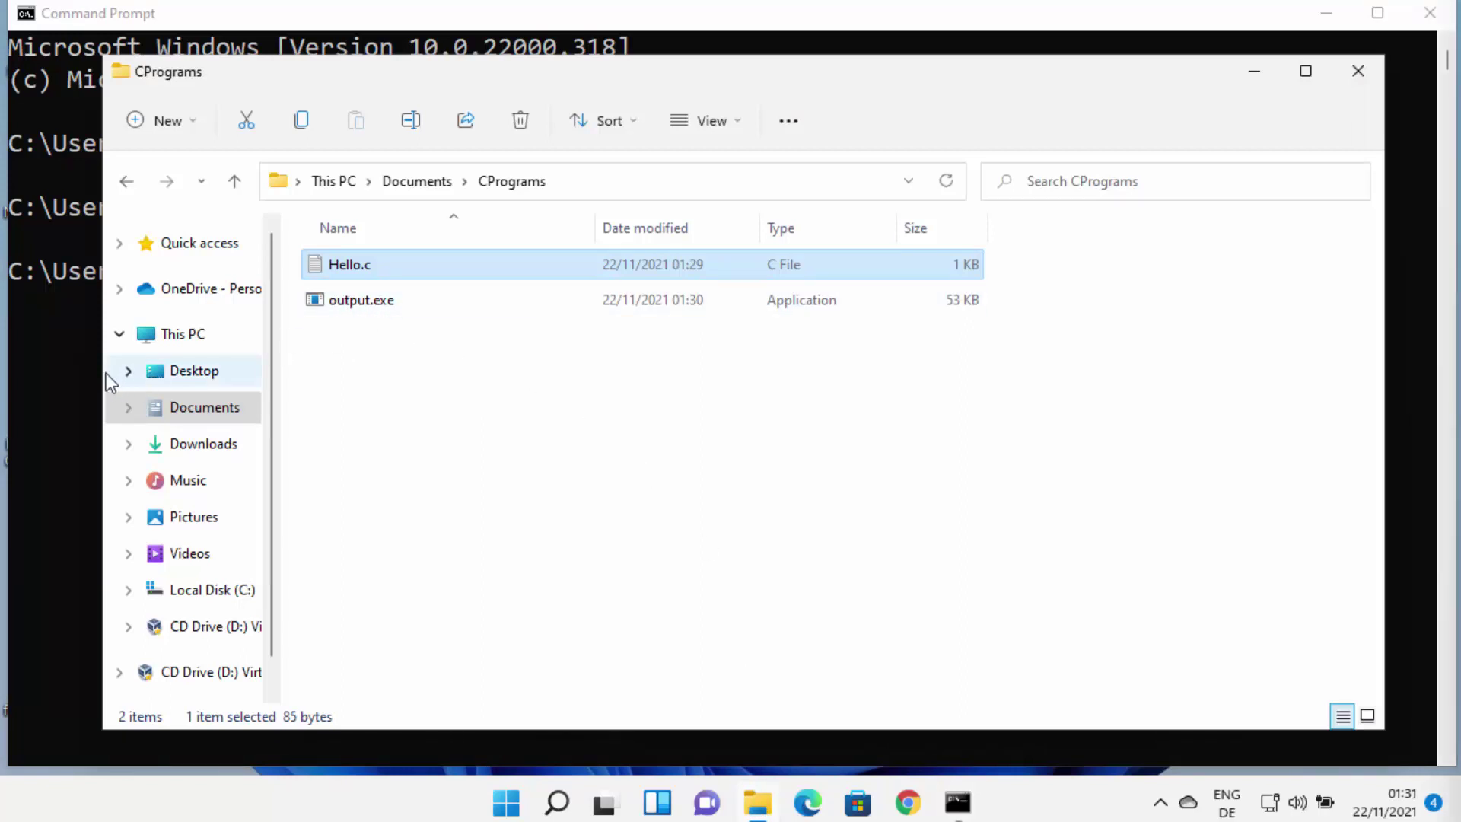
left_click(70, 361)
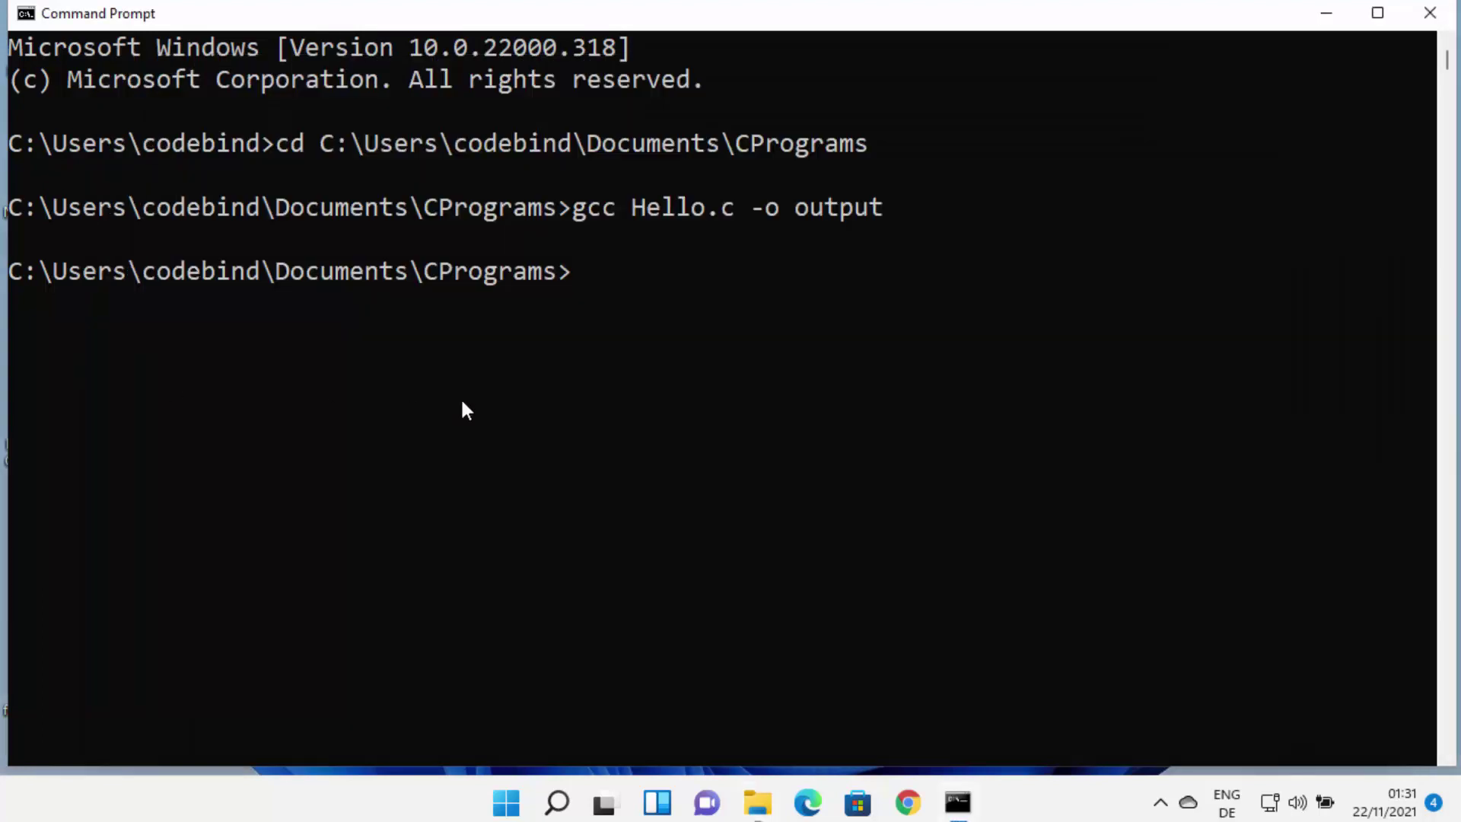
Try to run the compiled program with ./output.exe.
type("./output.exe")
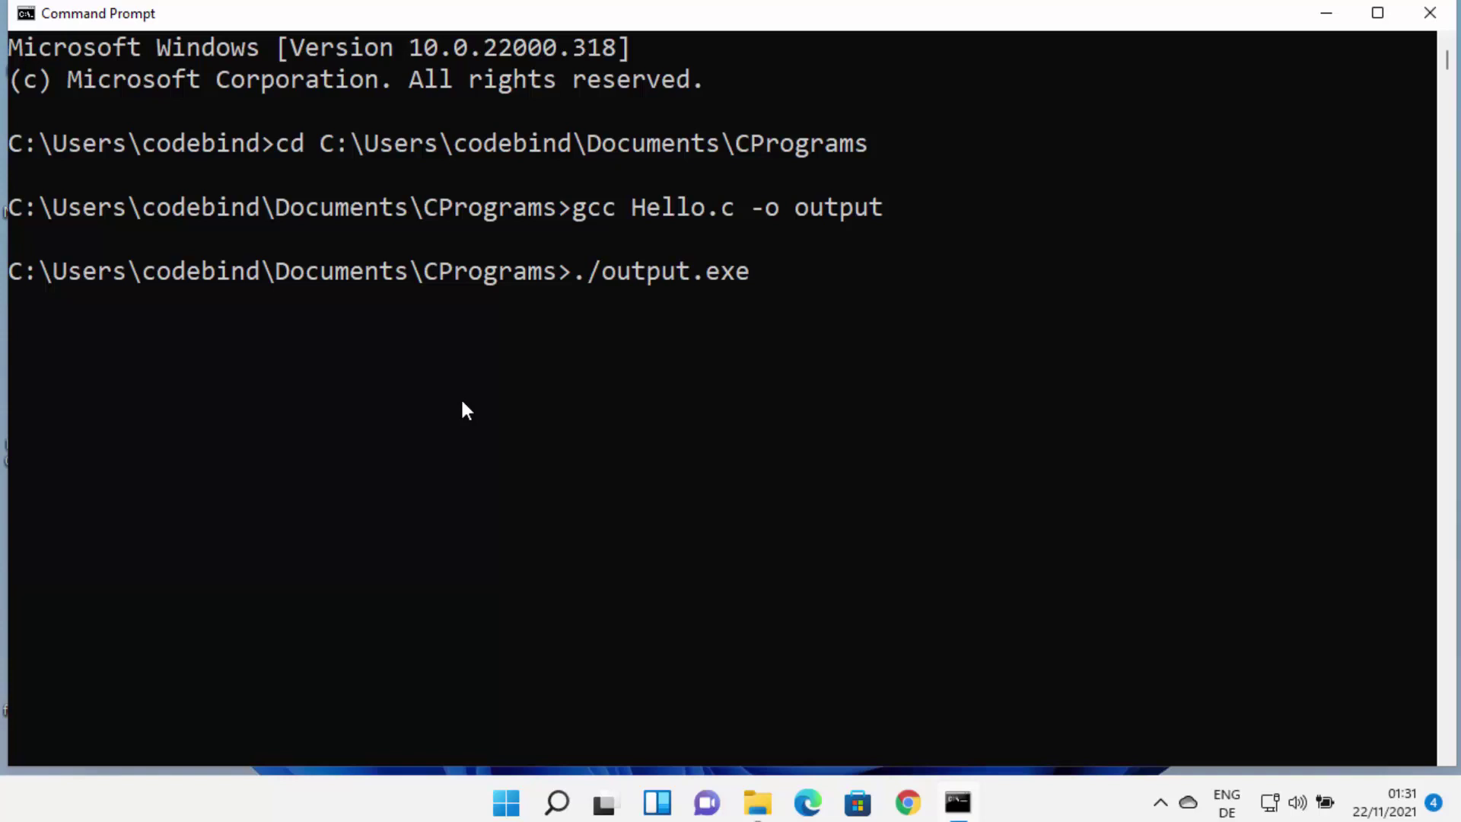
key("Return")
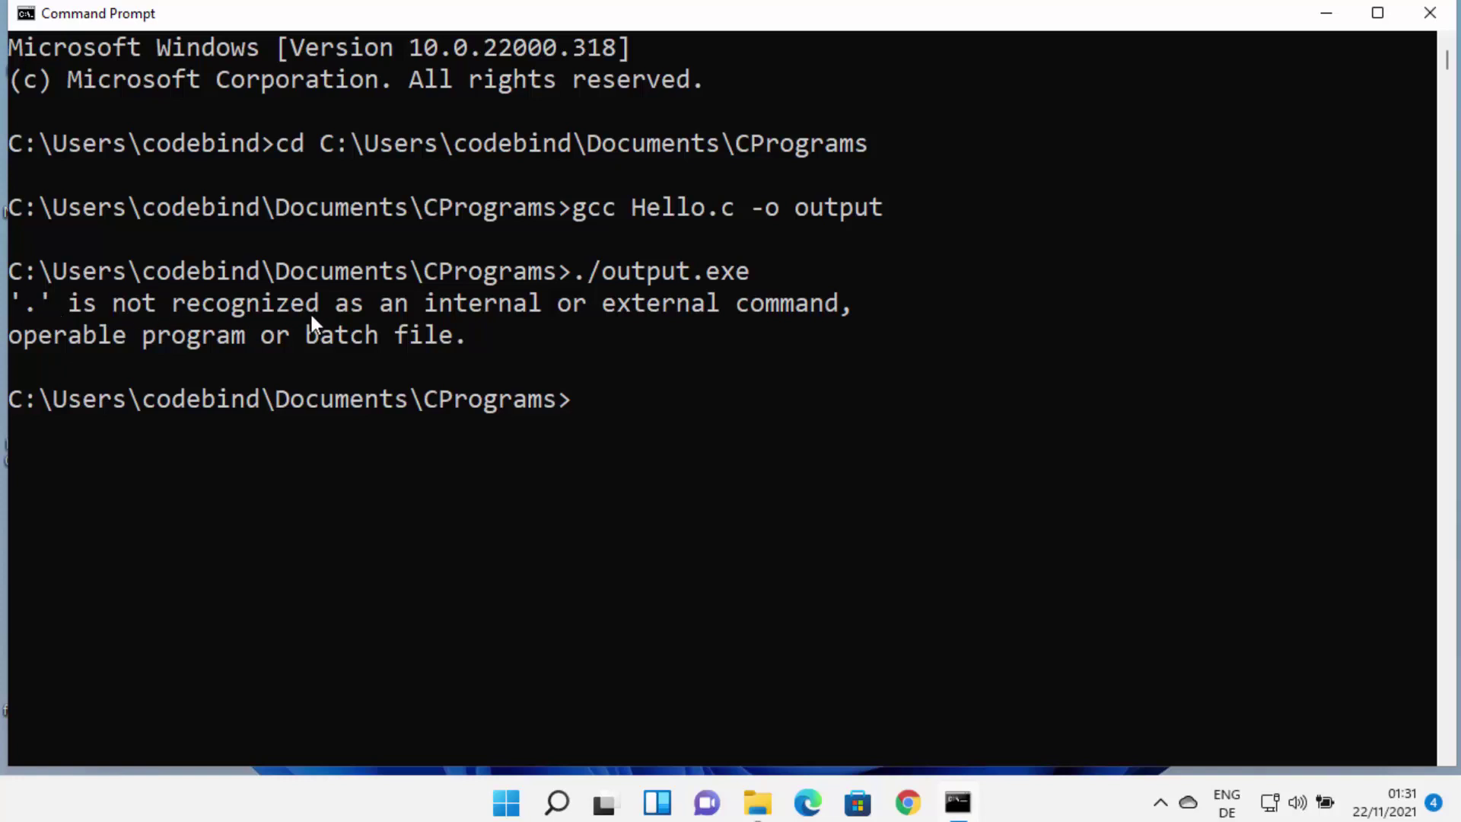
left_click(784, 338)
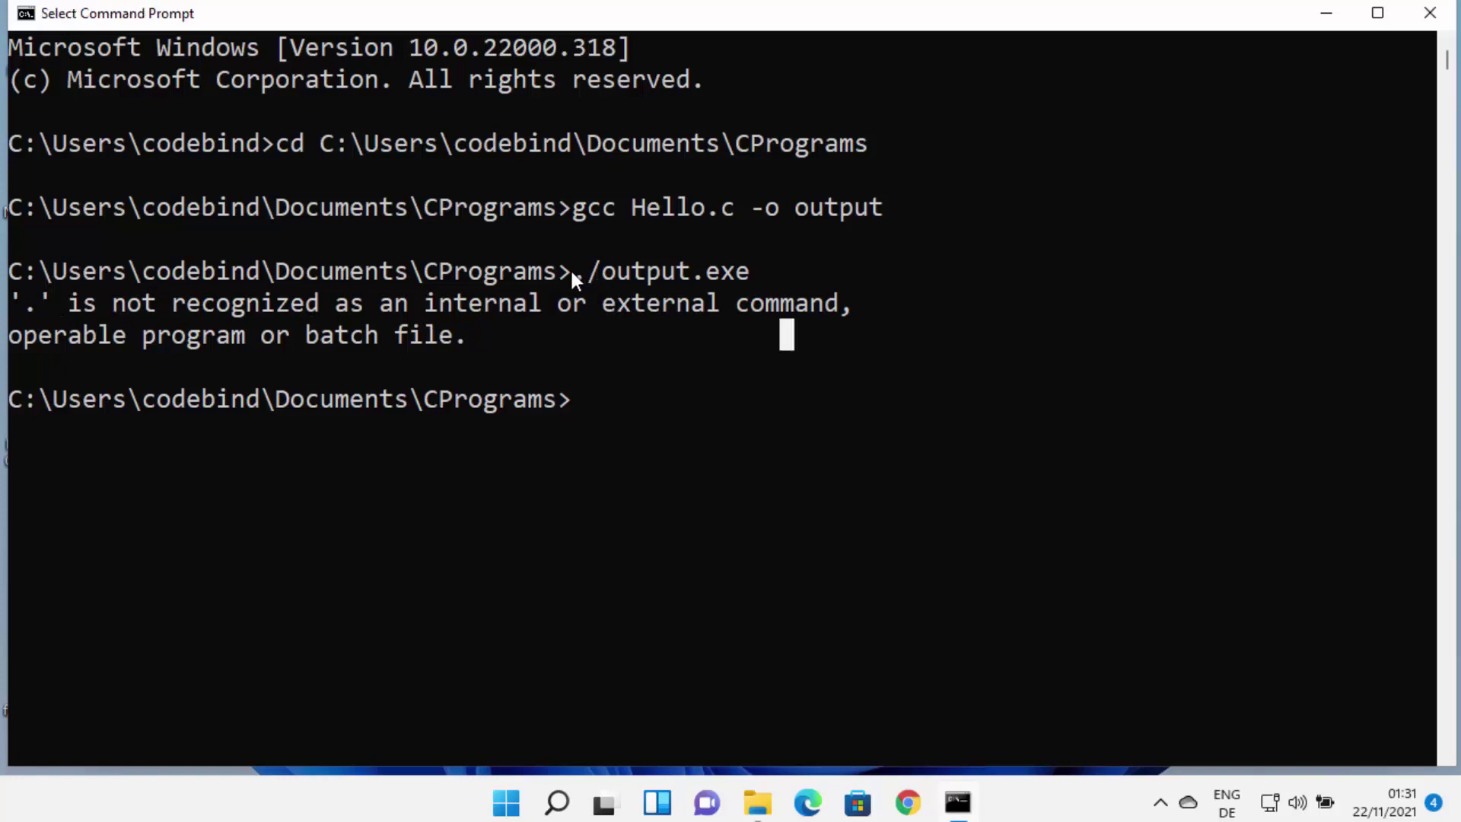
Reuse the previous command without its ./ prefix to run output.exe, and highlight the text it prints.
left_click_drag(569, 270, 744, 275)
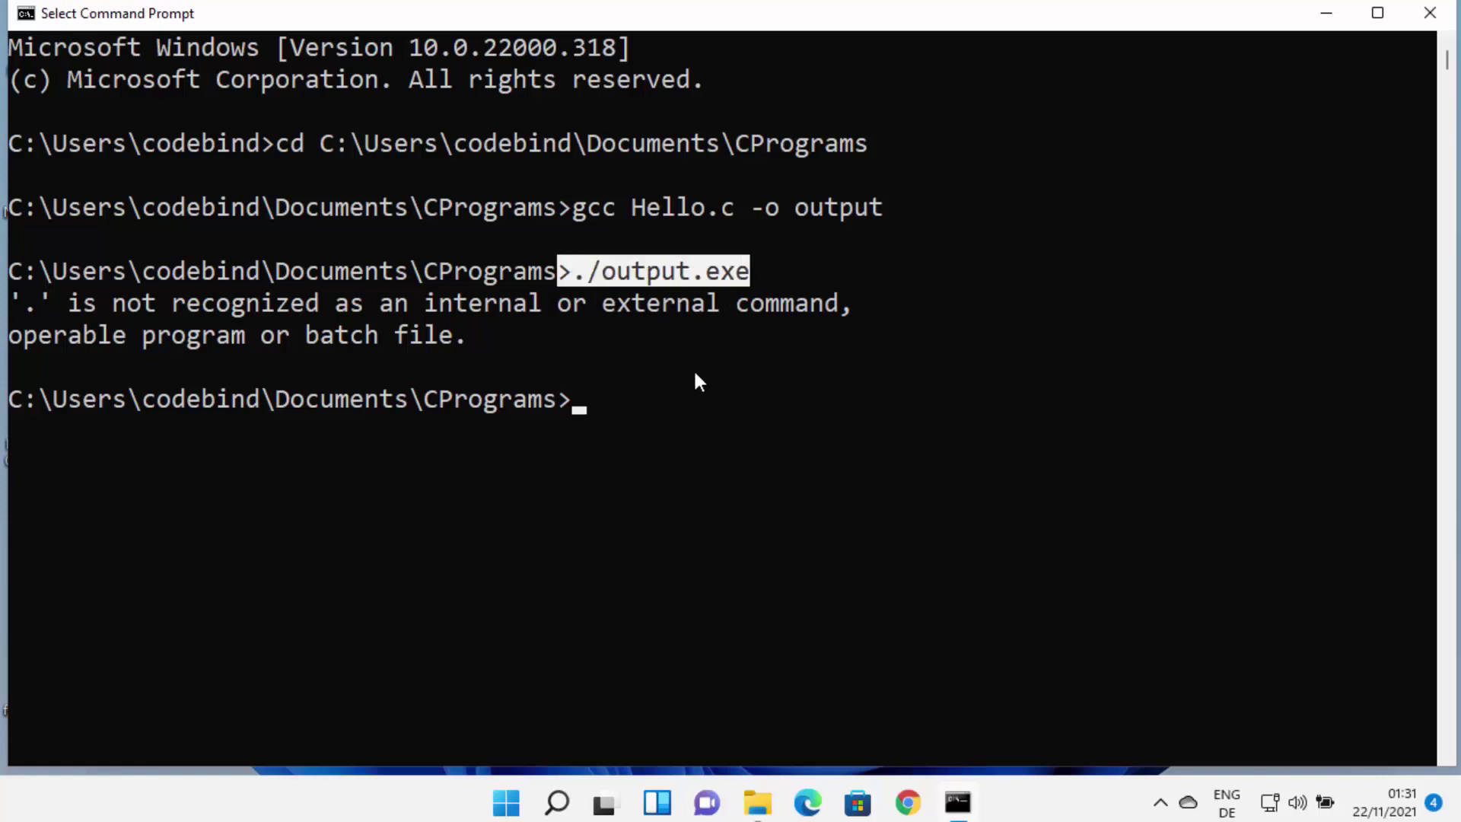
key("ctrl+c")
key("ctrl+v")
key("Left")
key("Left")
key("Left")
key("Left")
key("Left")
key("Left")
key("Left")
key("Left")
key("Left")
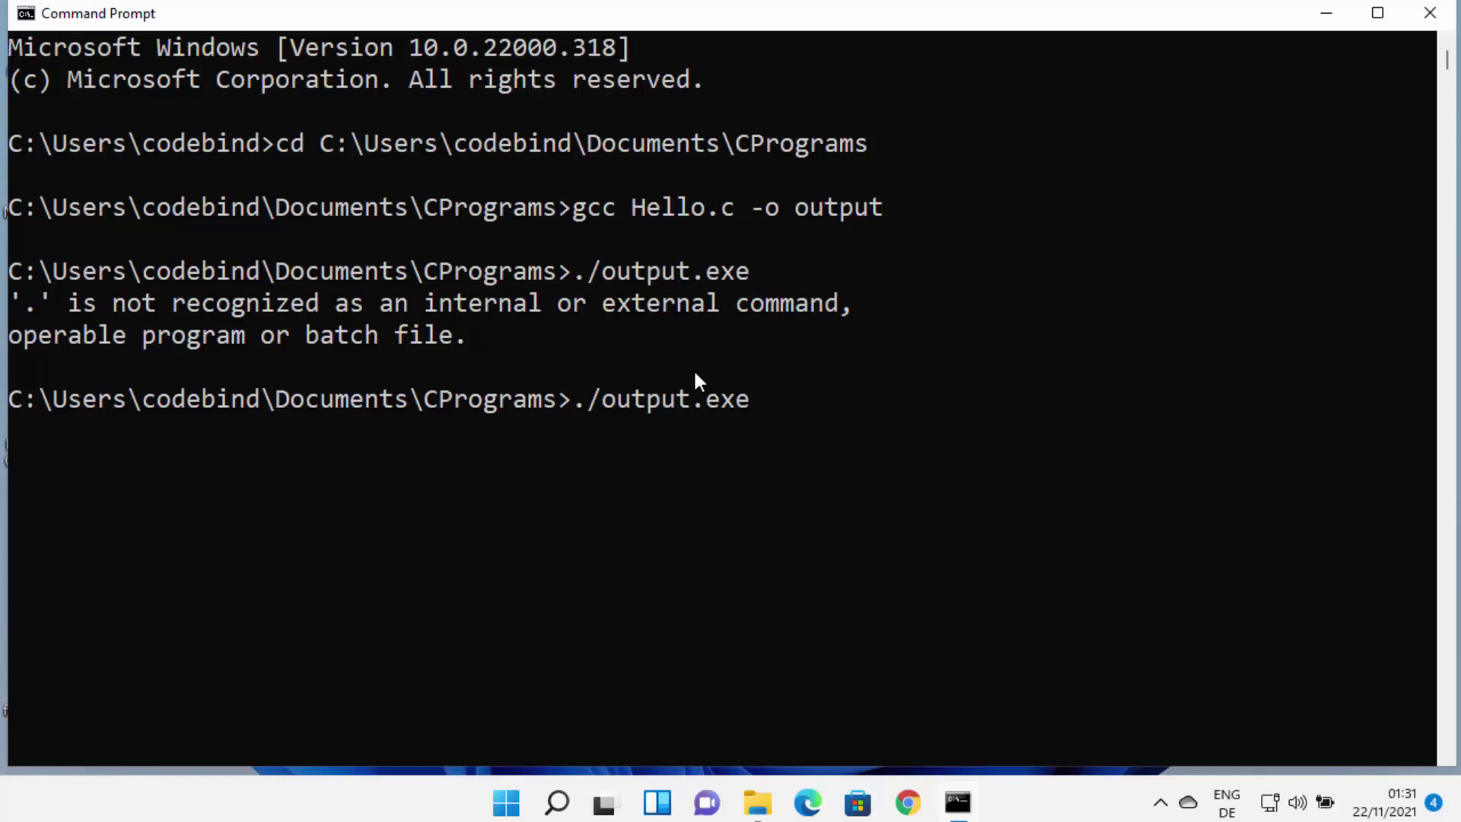
key("Left")
key("Left")
key("BackSpace")
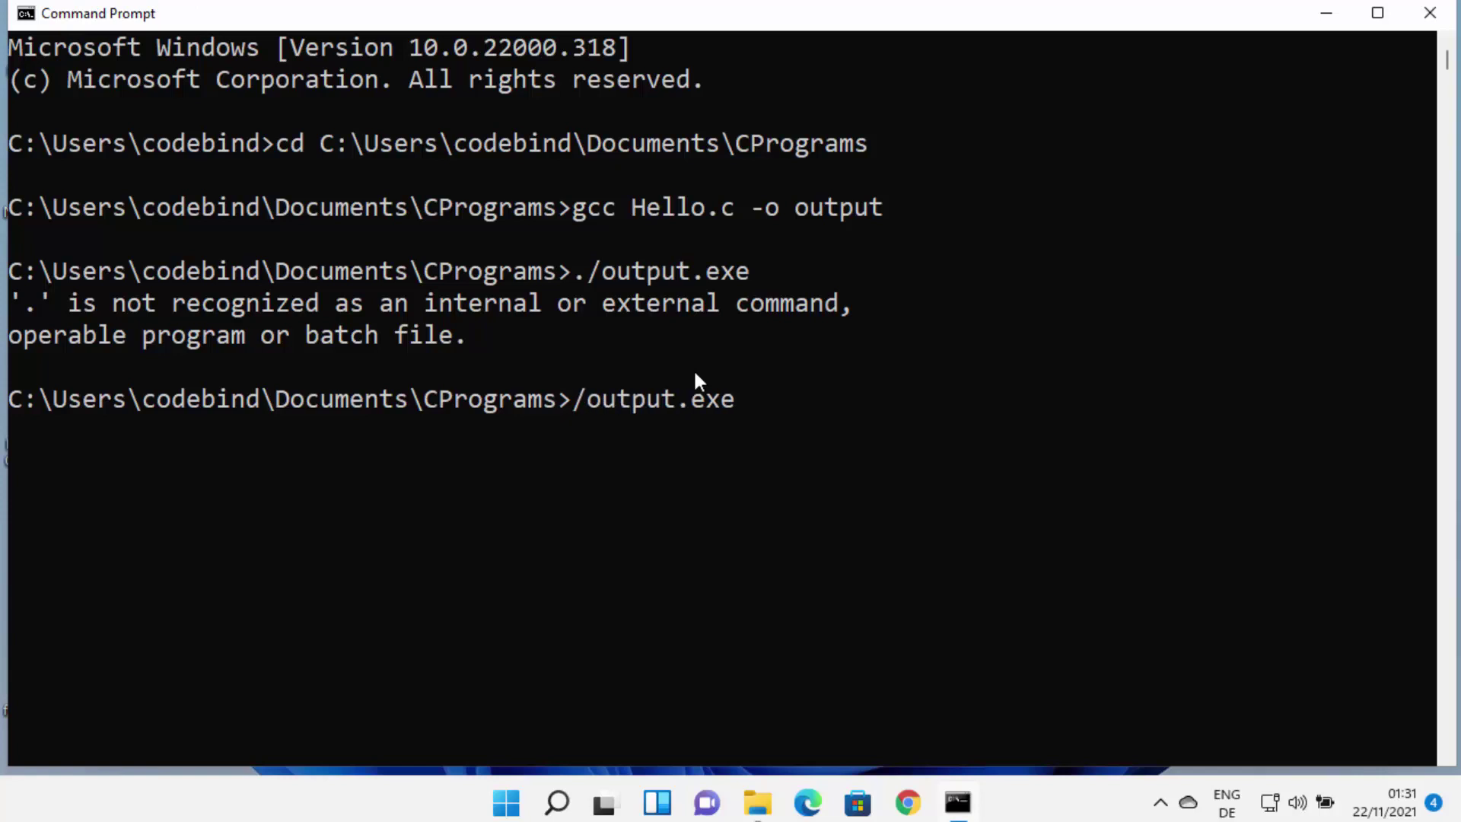
key("Delete")
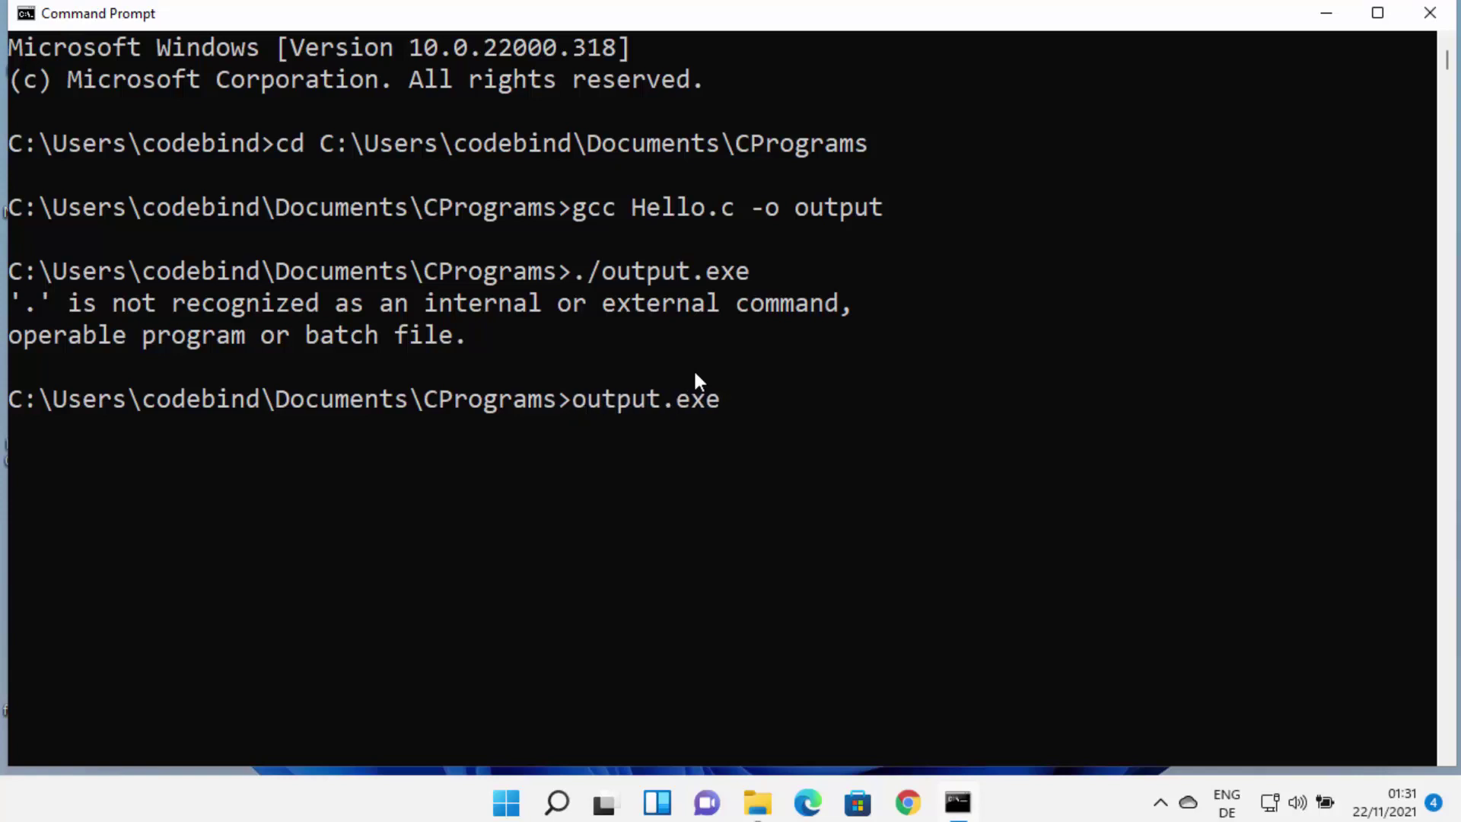
key("Return")
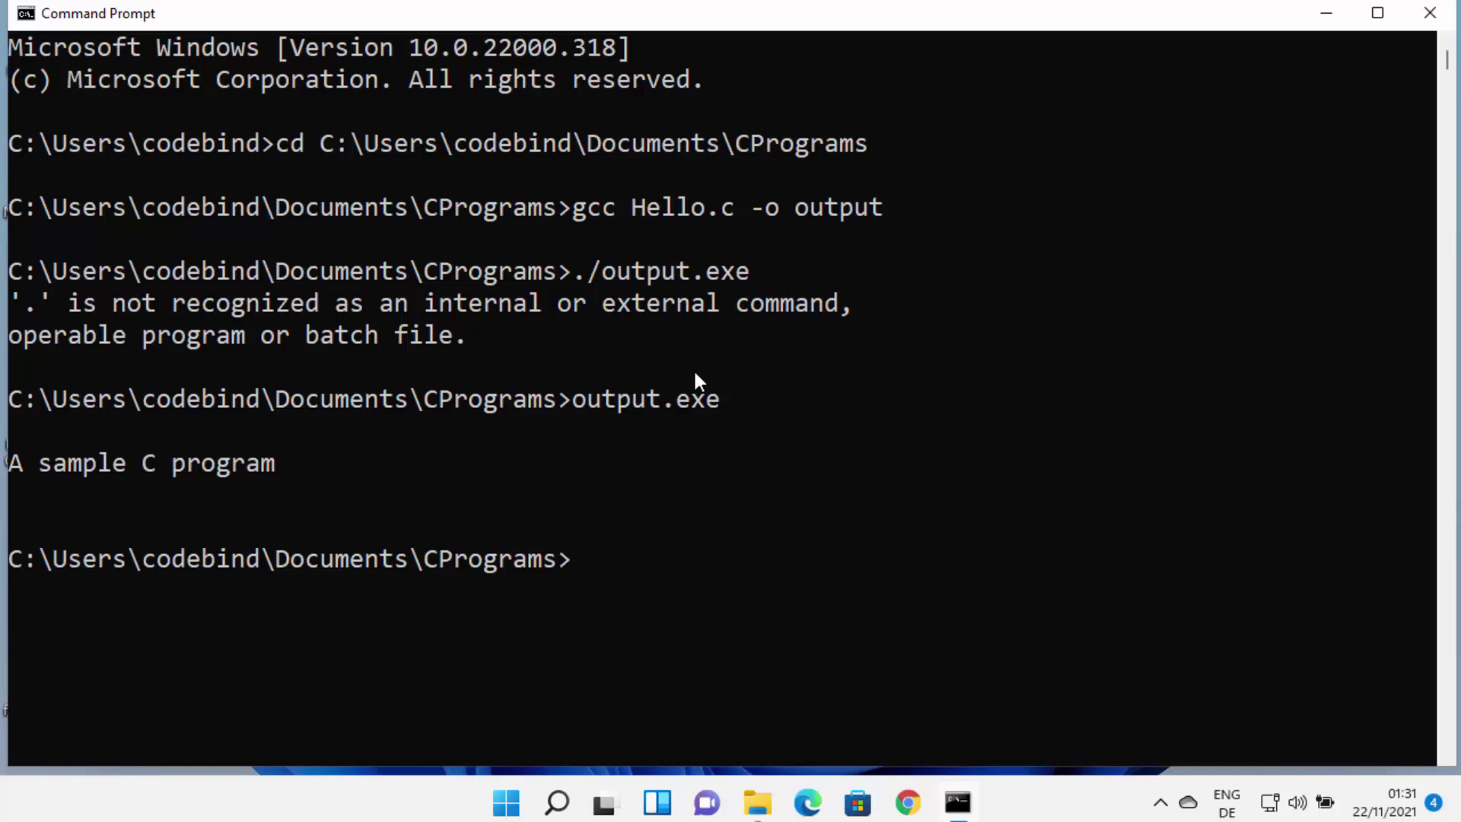
left_click_drag(15, 459, 202, 459)
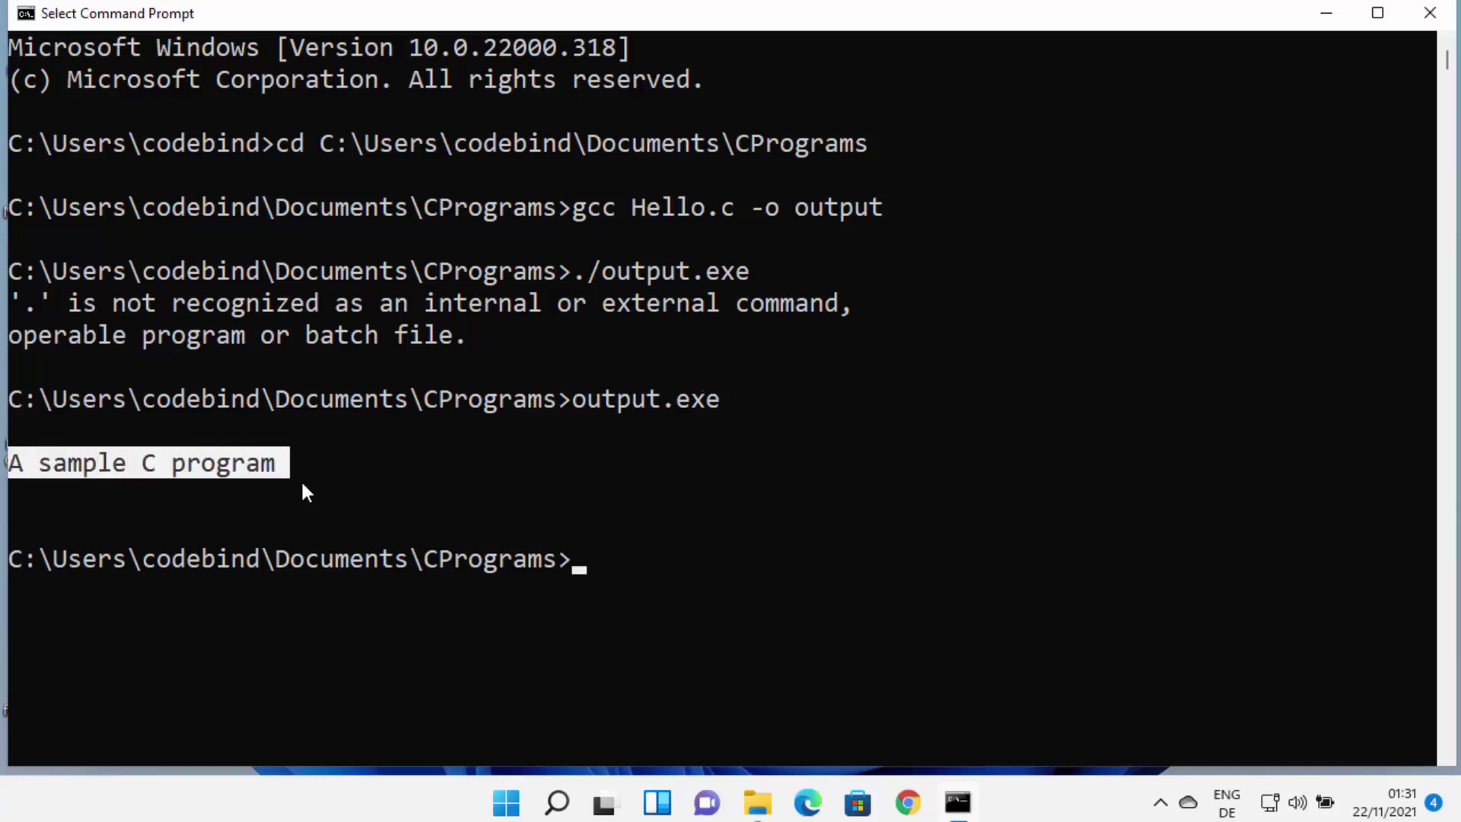
Open Hello.c from the CPrograms folder, remove the semicolon ending the printf line, and save the file.
left_click(758, 810)
double_click(401, 276)
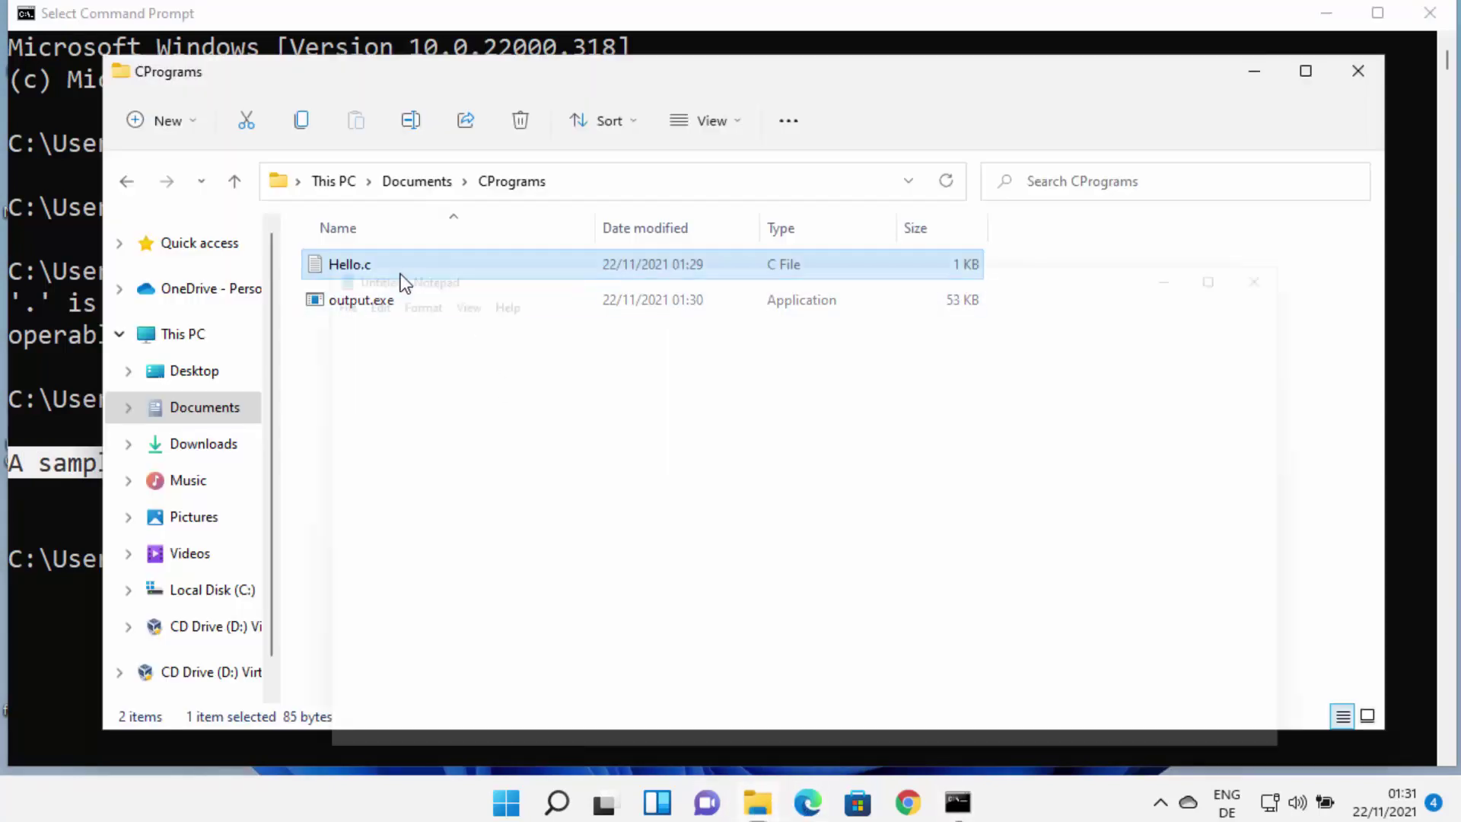
left_click_drag(369, 388, 534, 390)
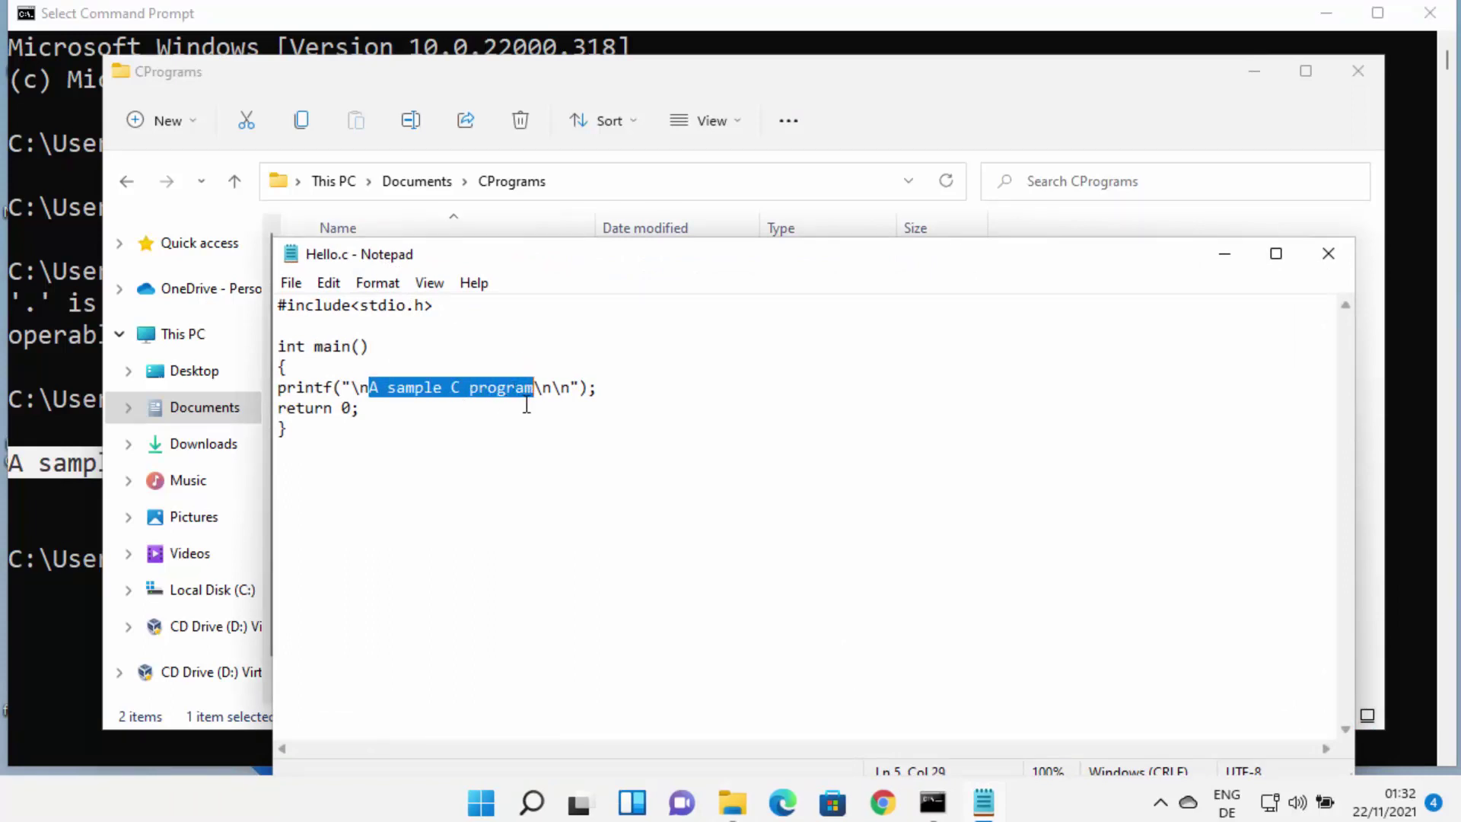
left_click(540, 403)
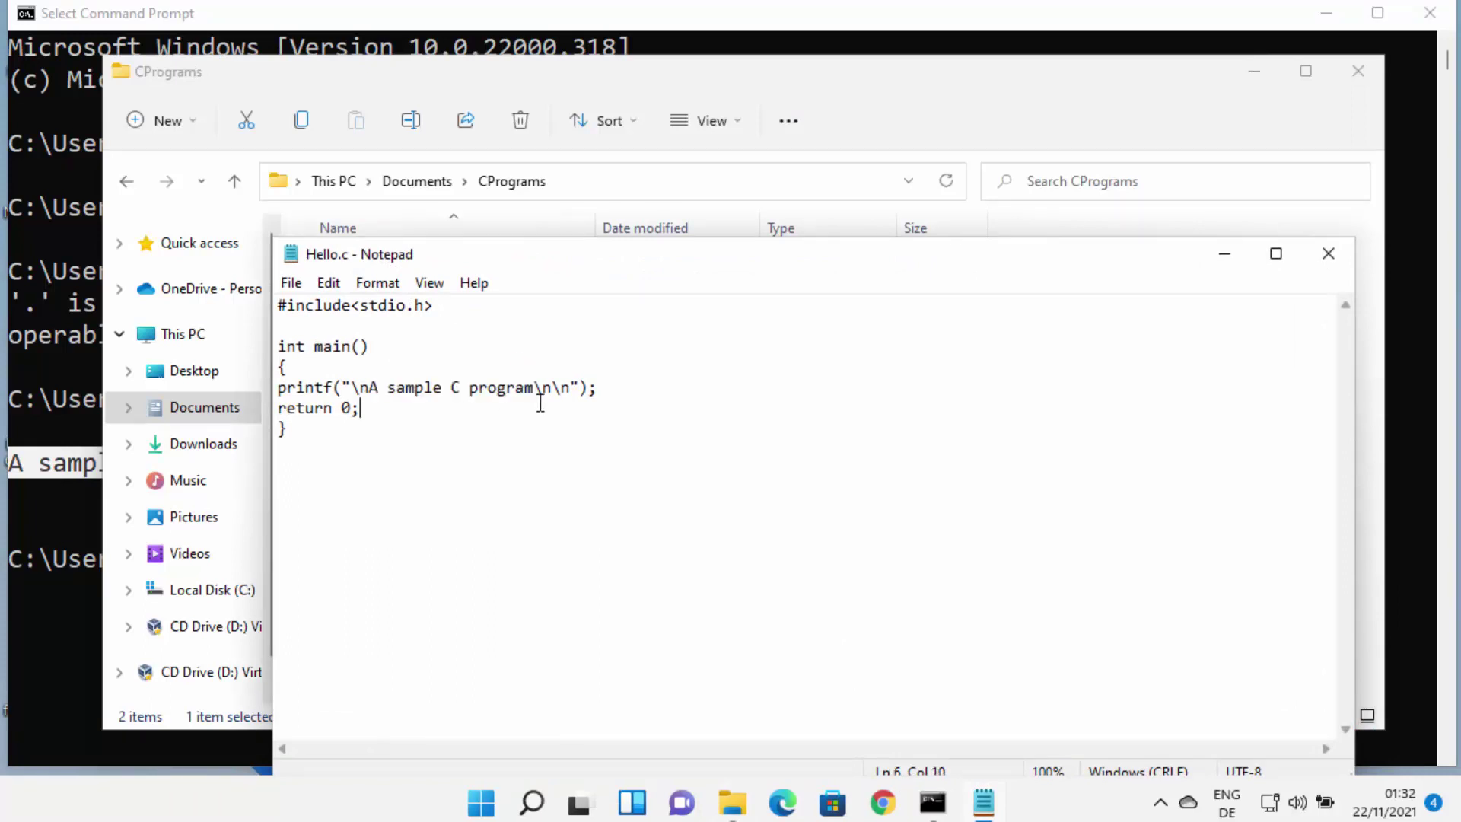
left_click(638, 392)
key("BackSpace")
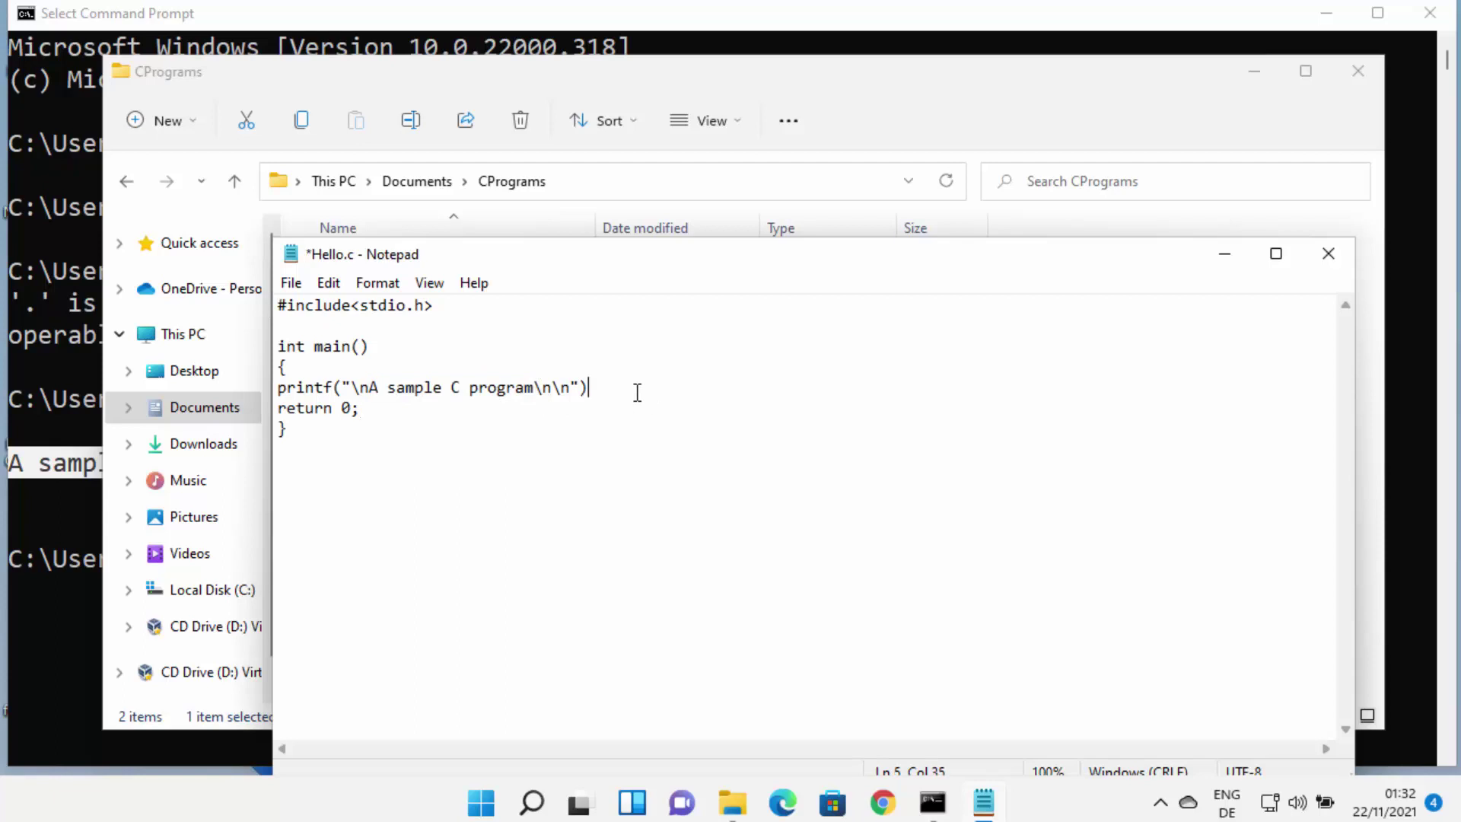
Recompile the edited program with gcc Hello.c -o output, and highlight the line number in the compiler's message.
left_click(37, 509)
left_click(700, 528)
key("Up")
key("Up")
key("Up")
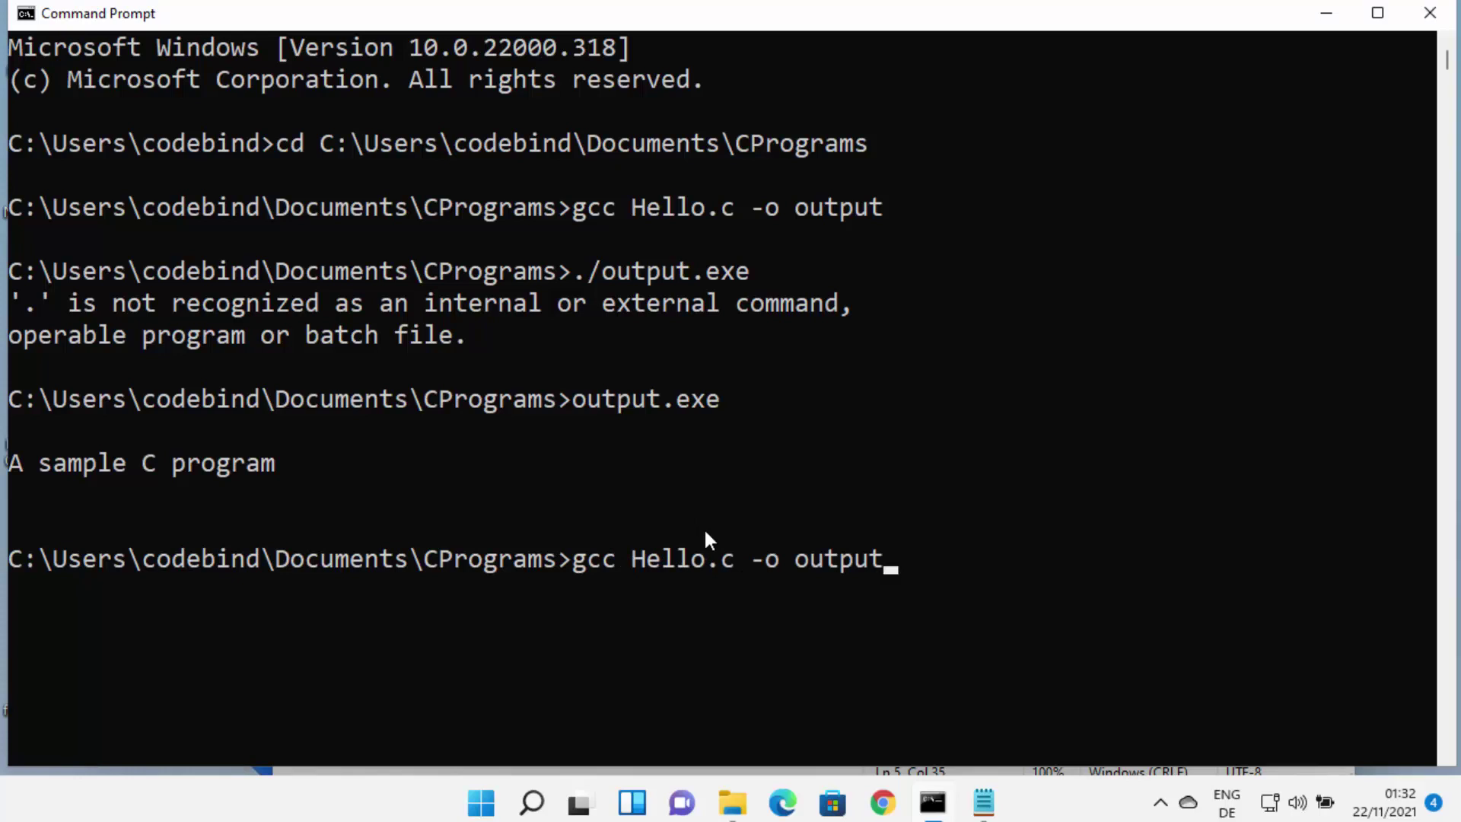
key("Return")
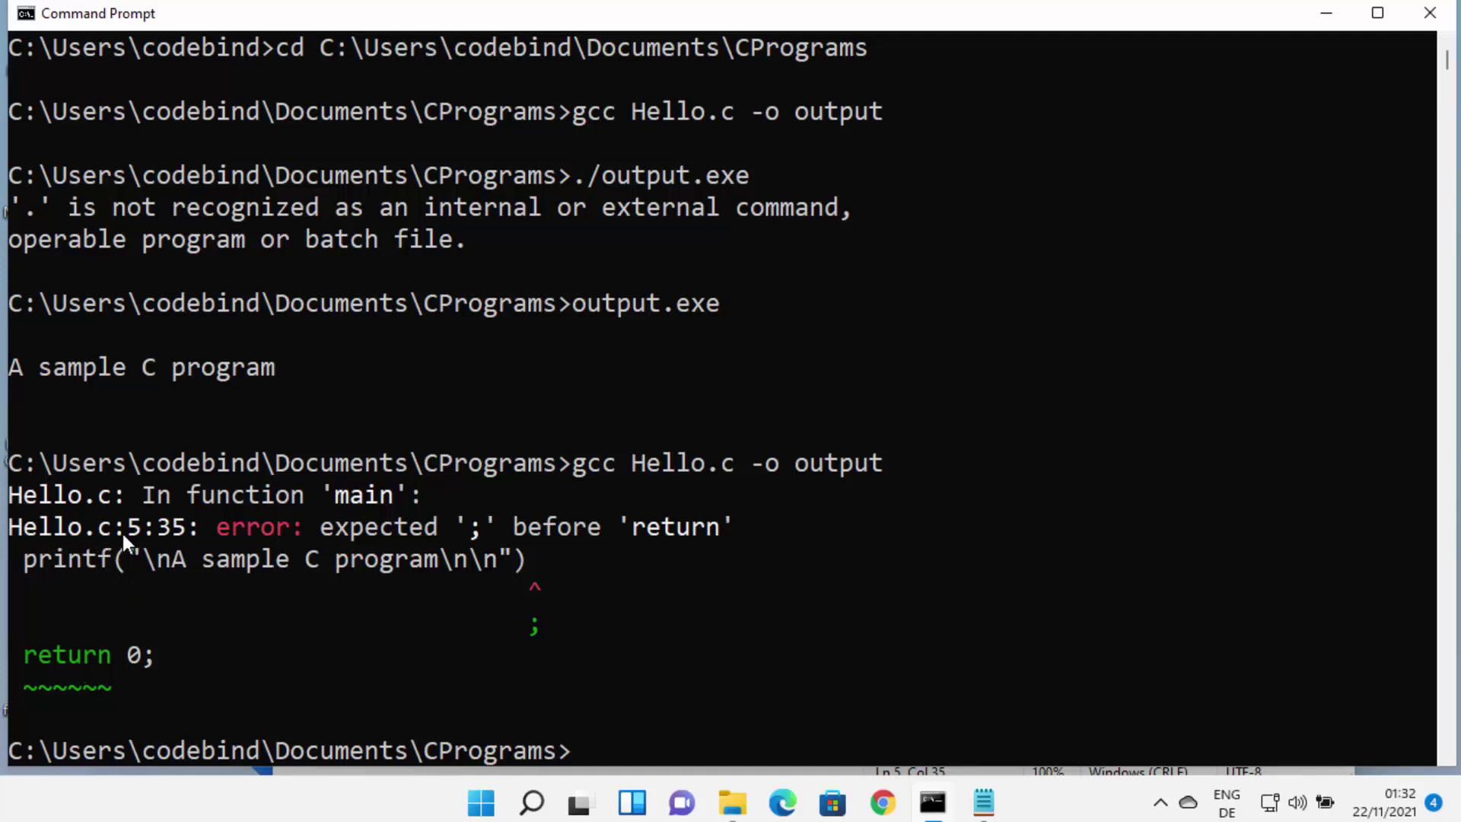
left_click_drag(129, 532, 140, 536)
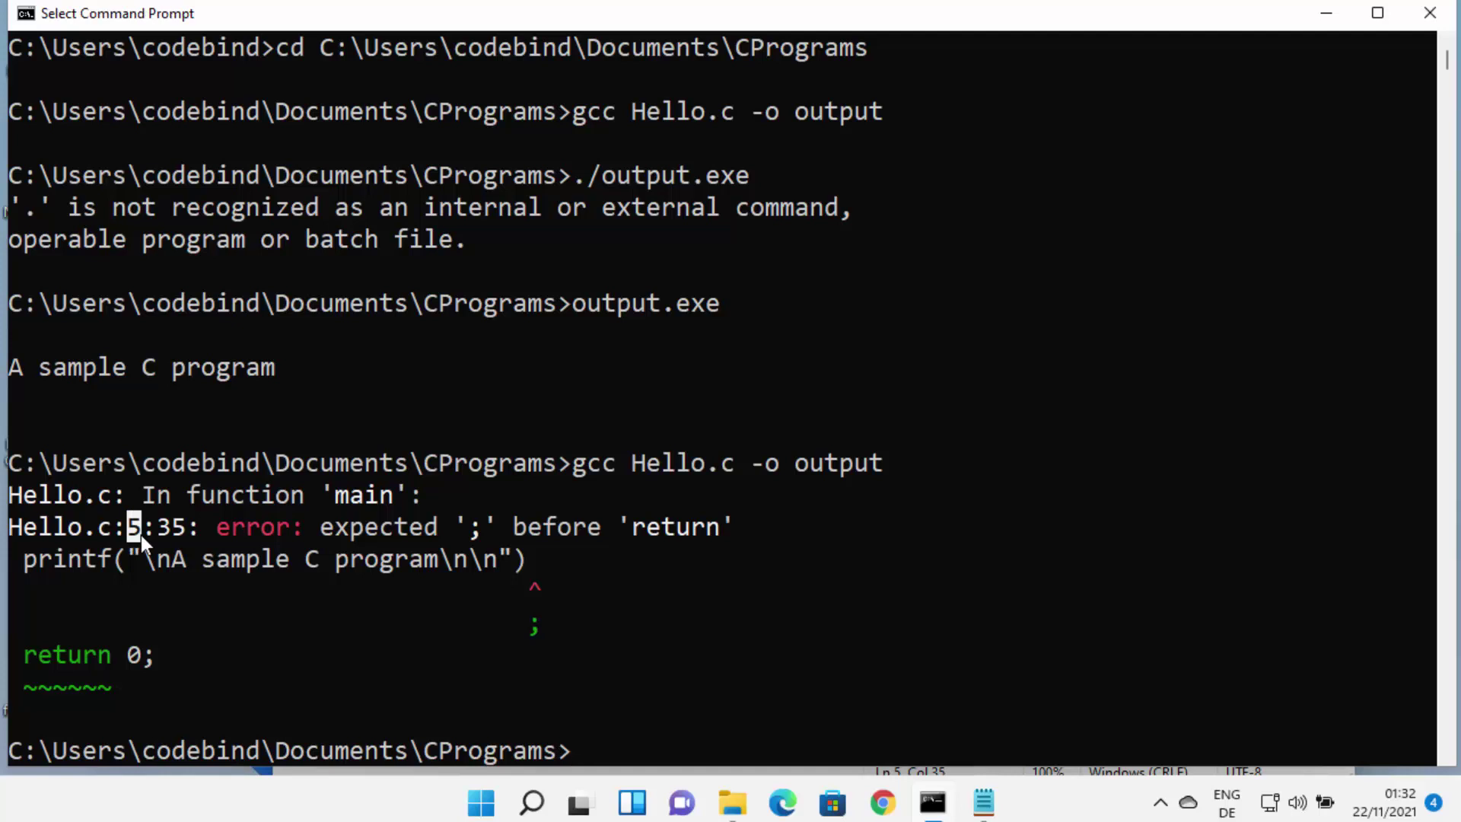
Add the semicolon back at the end of the printf line in Hello.c, check it against the compiler's message, and save.
left_click(984, 802)
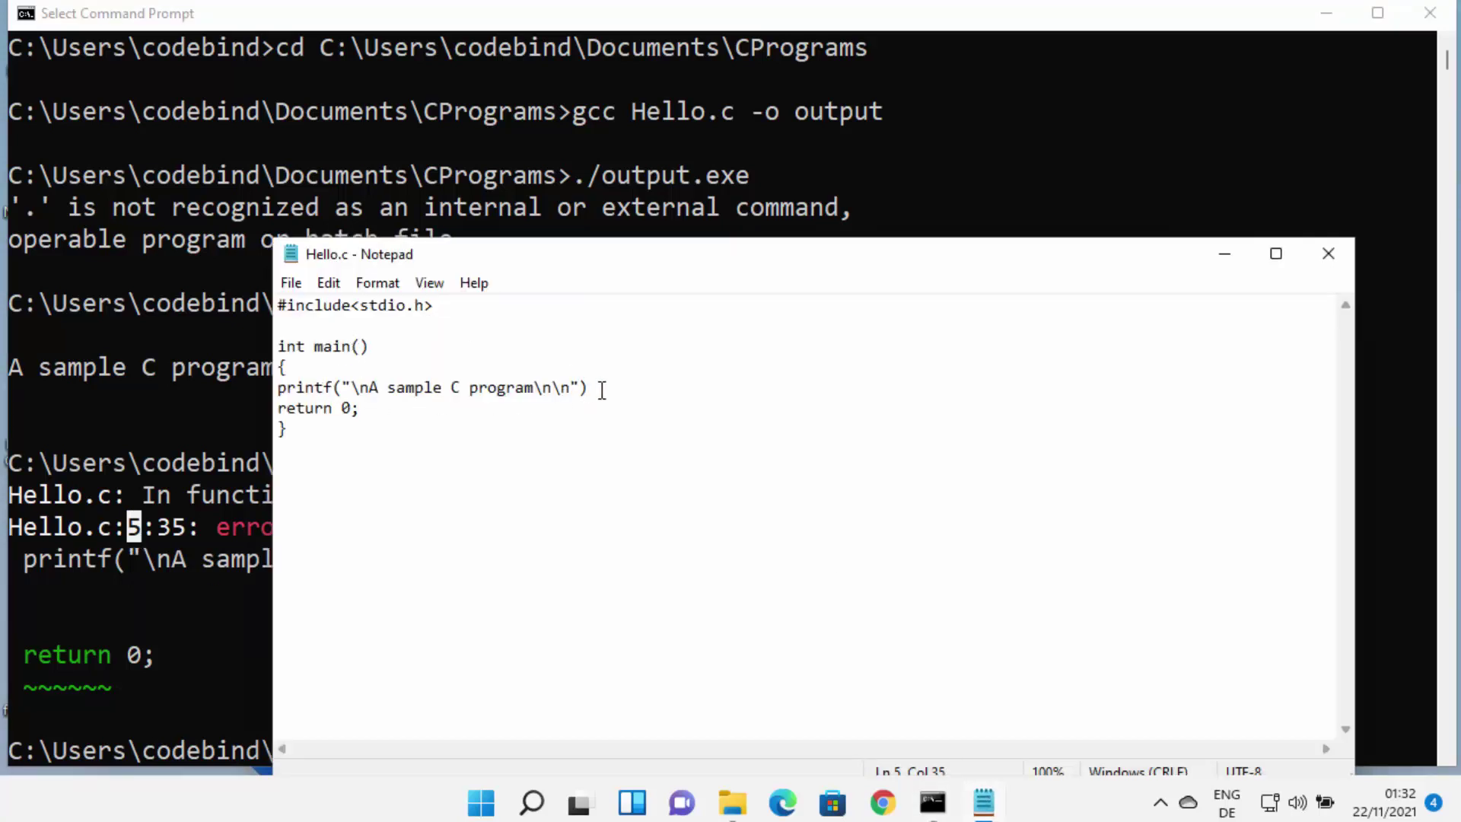
type(";")
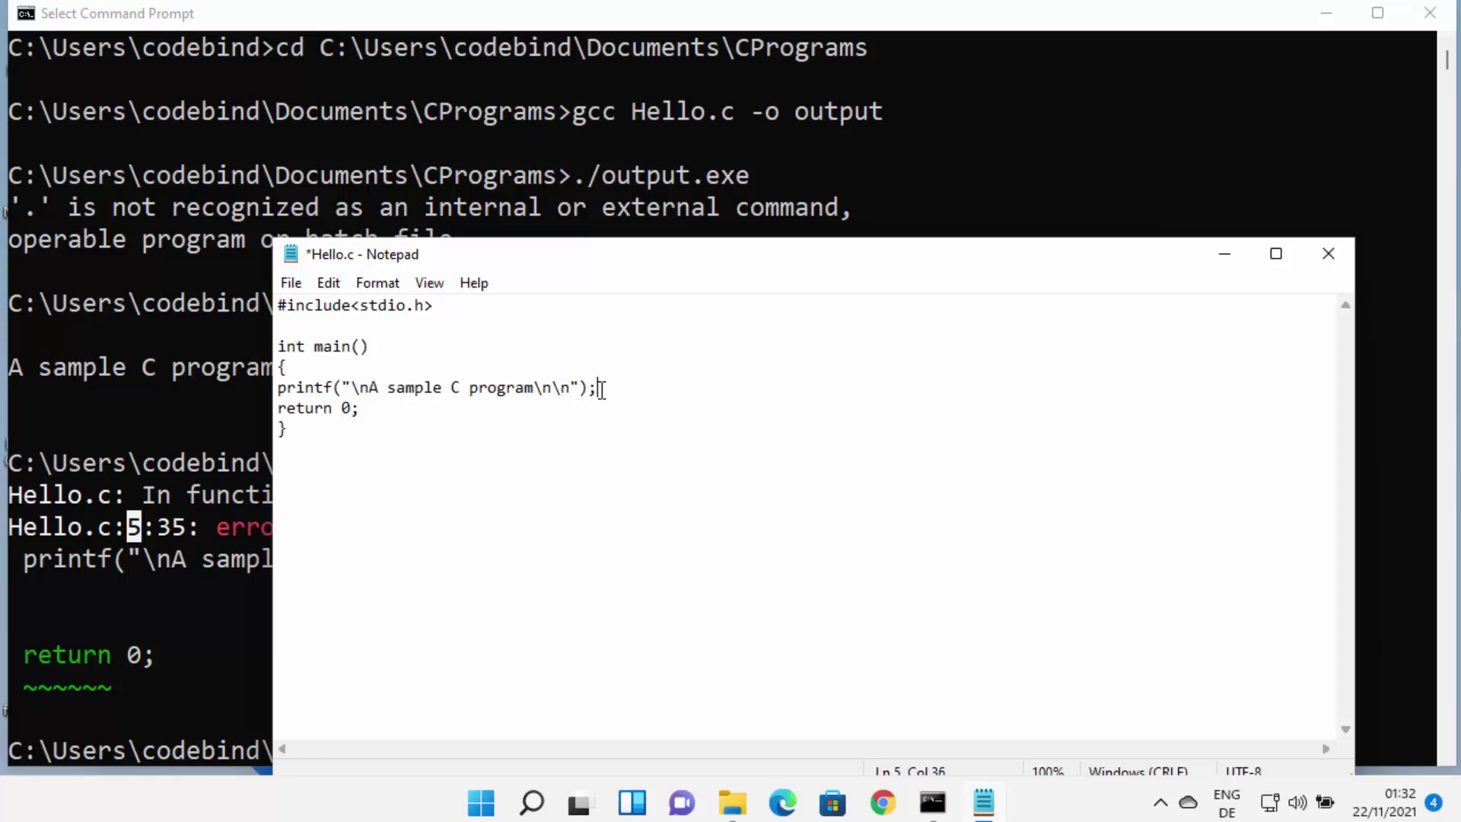
left_click(228, 487)
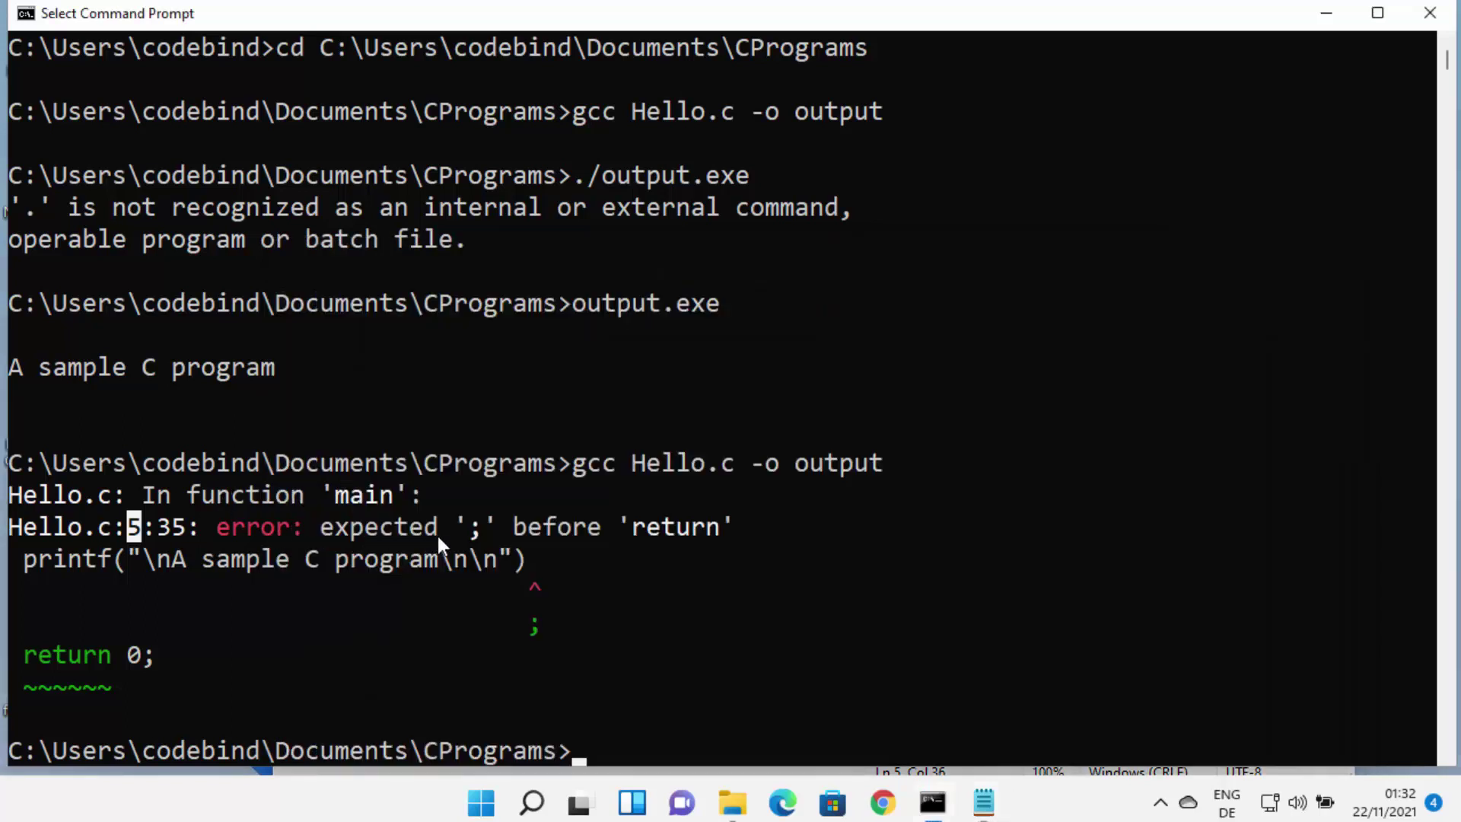
left_click_drag(473, 526, 489, 527)
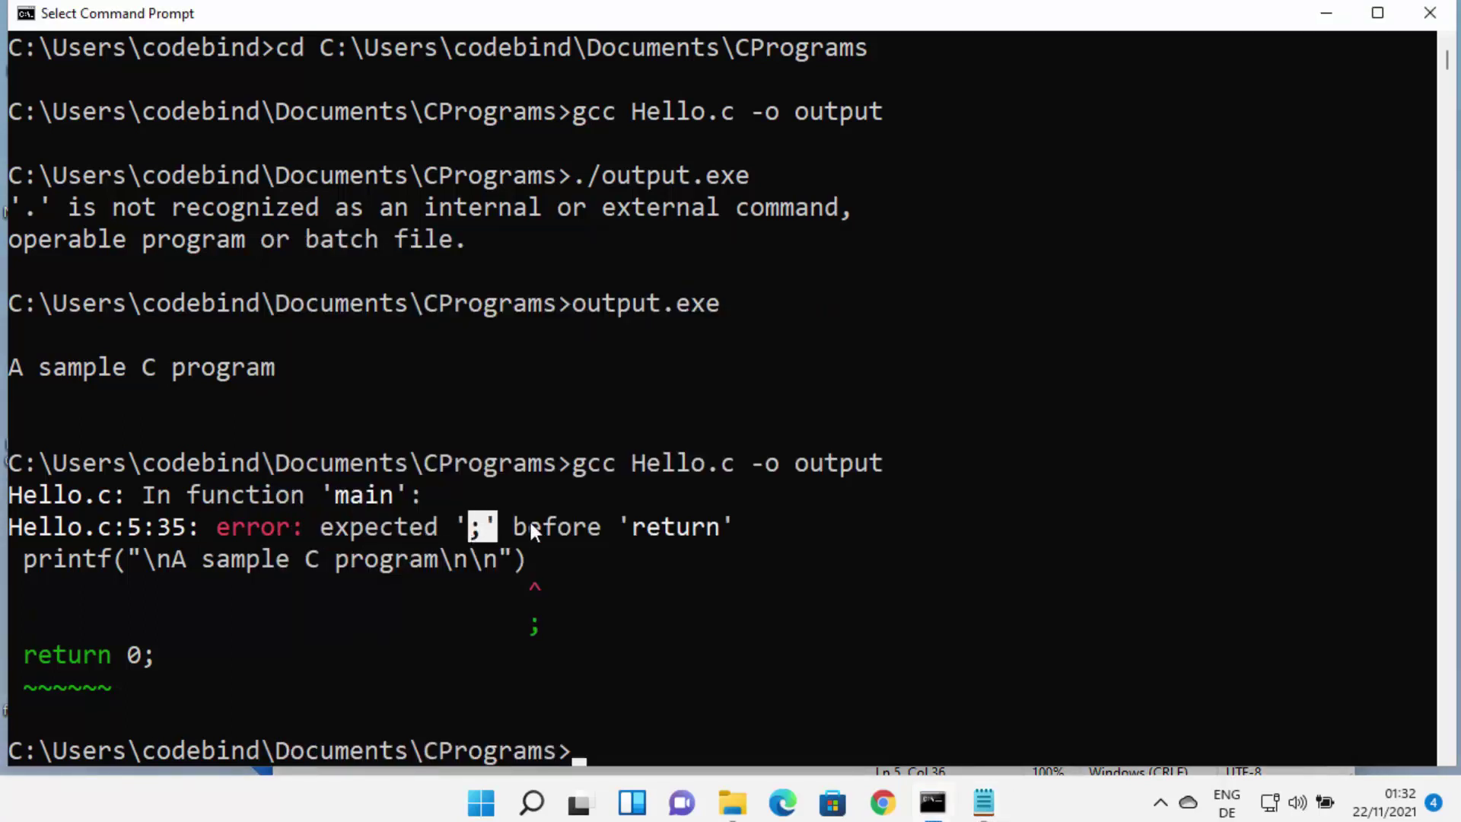
double_click(650, 526)
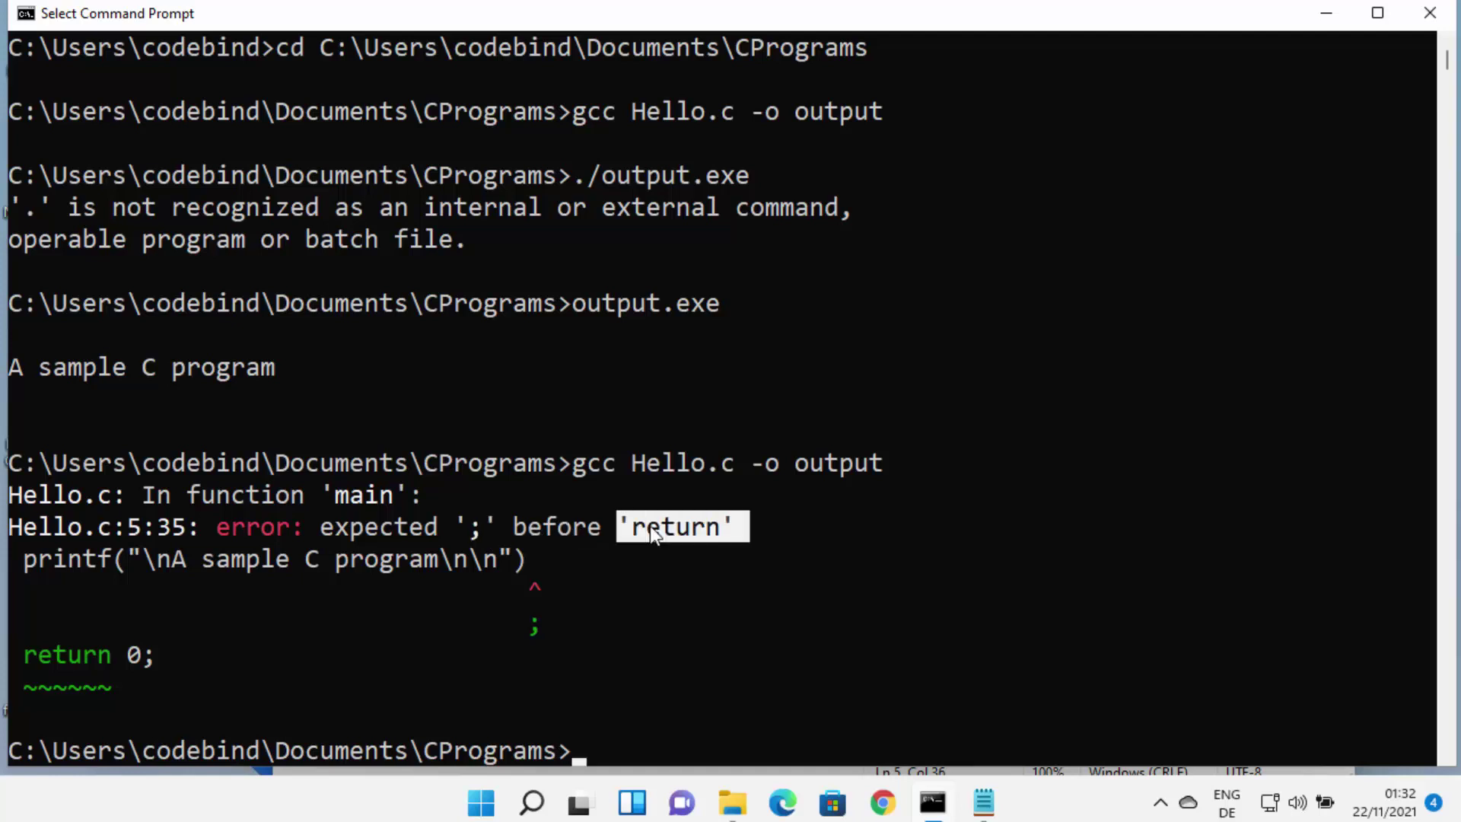
left_click(983, 802)
left_click(882, 682)
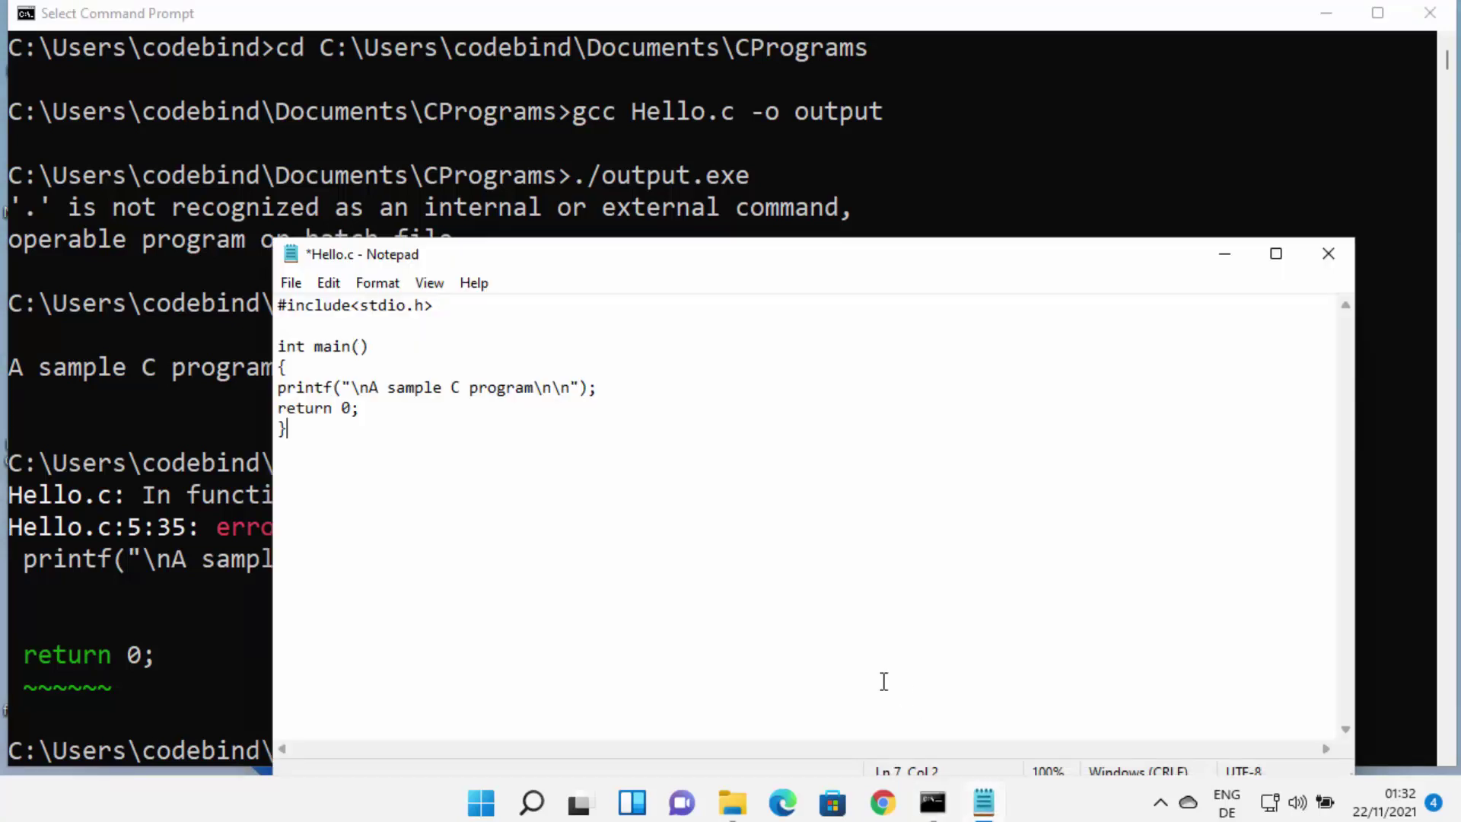
key("ctrl+s")
Compile the corrected file again with gcc Hello.c -o output and run output.exe.
left_click(156, 614)
key("Up")
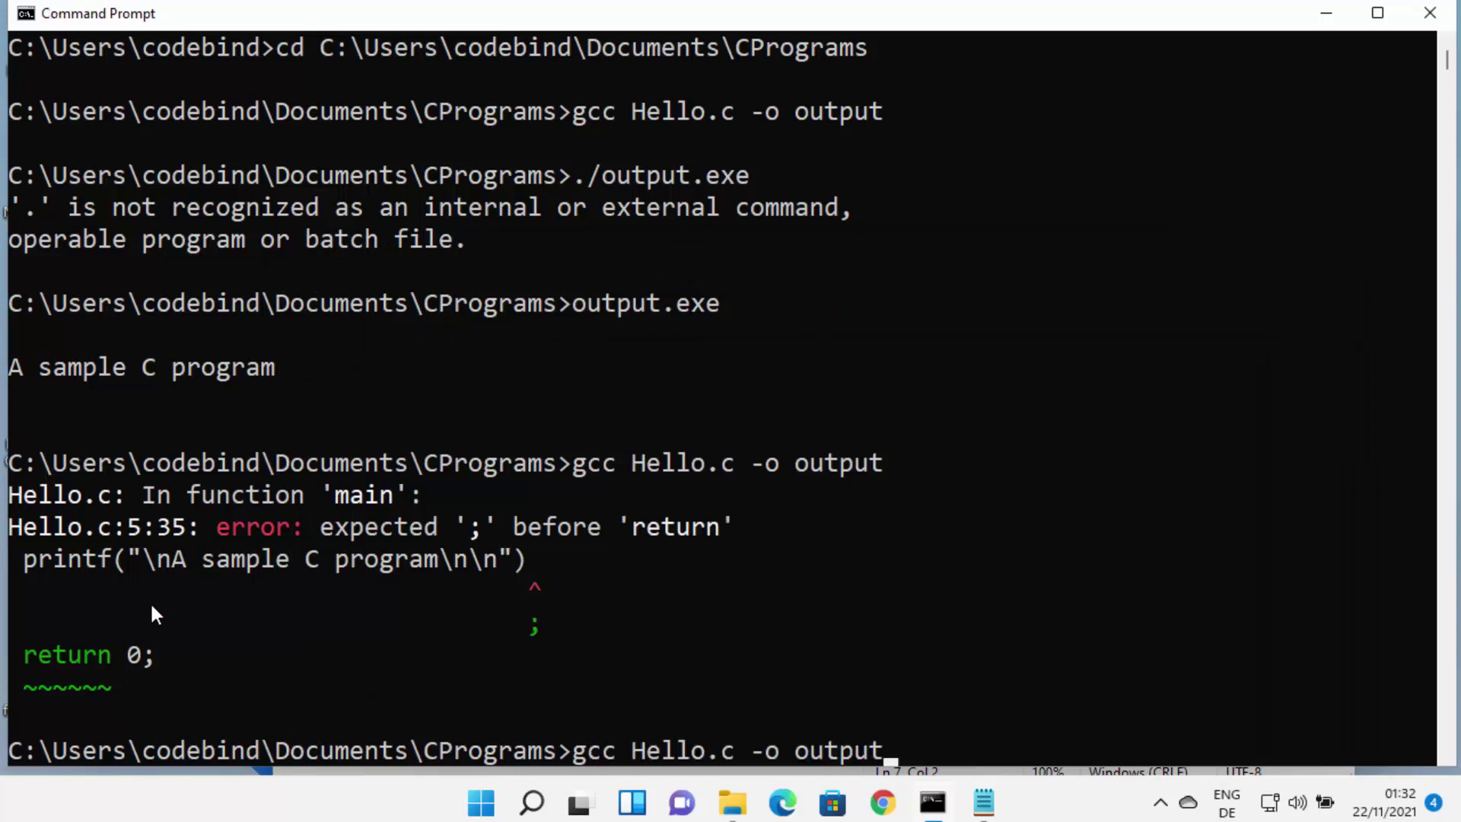
key("Return")
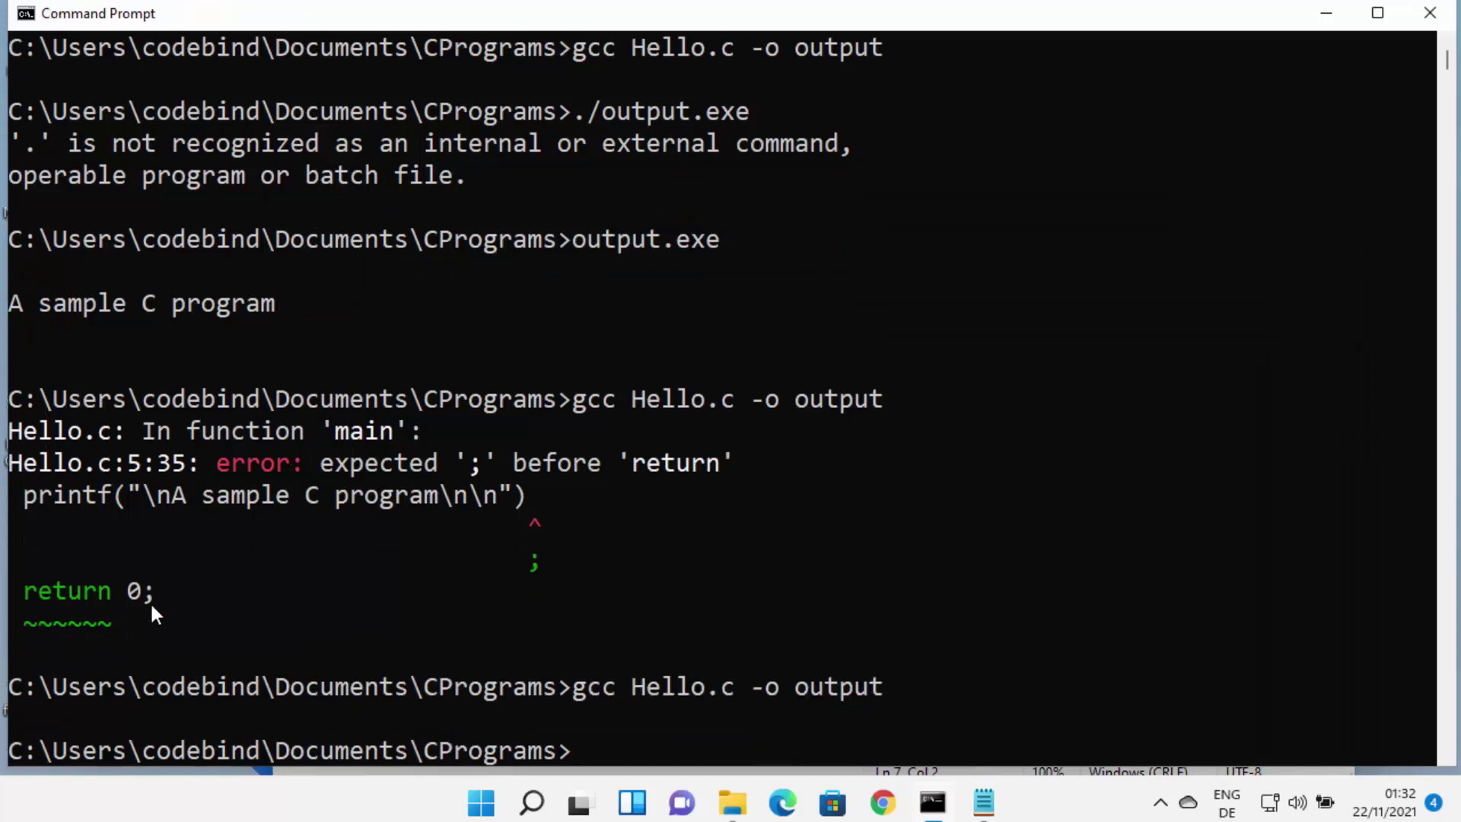
type("cd C:\\Users\\codebind\\Documents\\CPrograms")
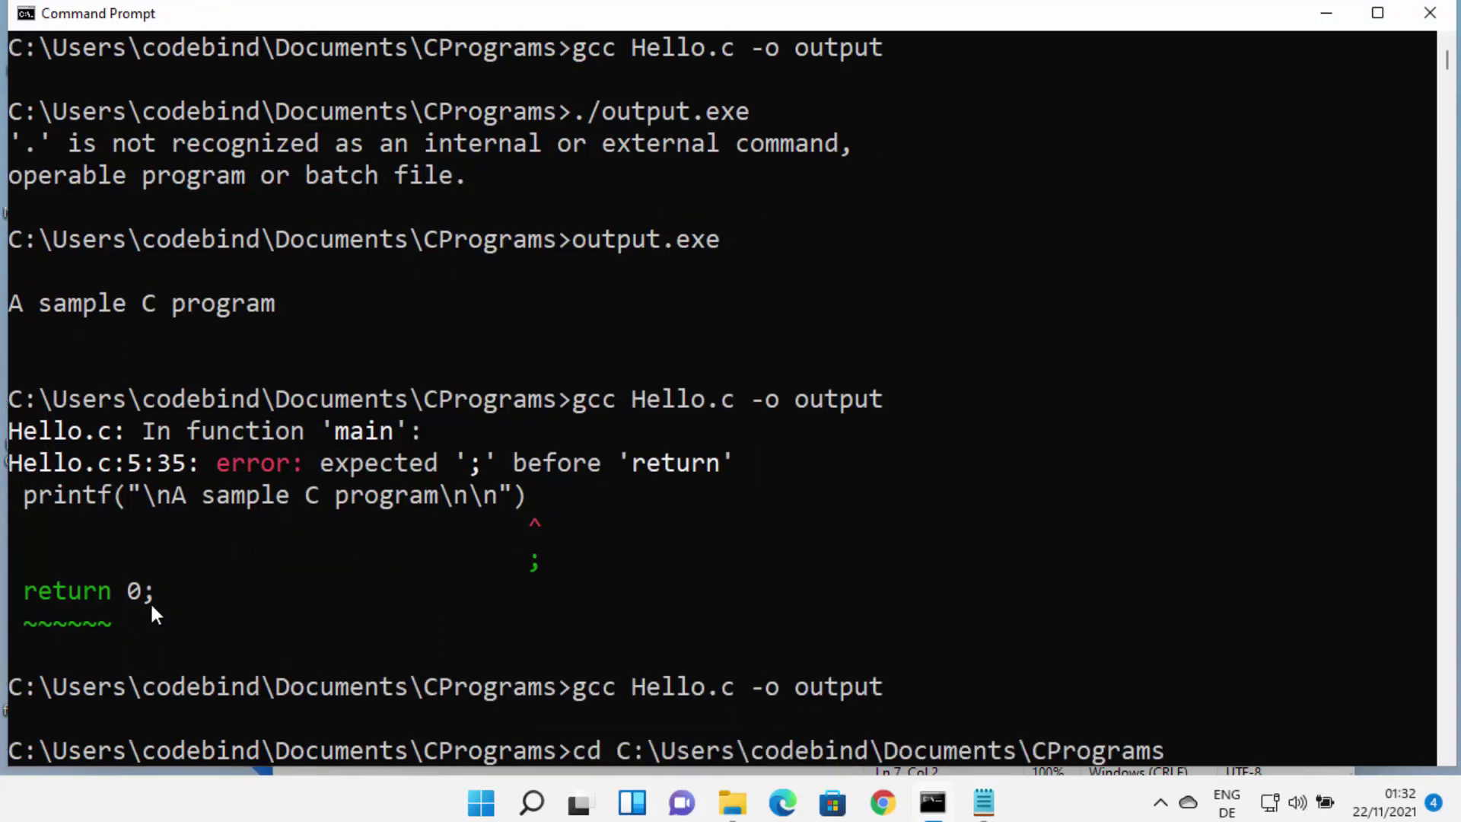
key("Up")
key("Up")
key("Up")
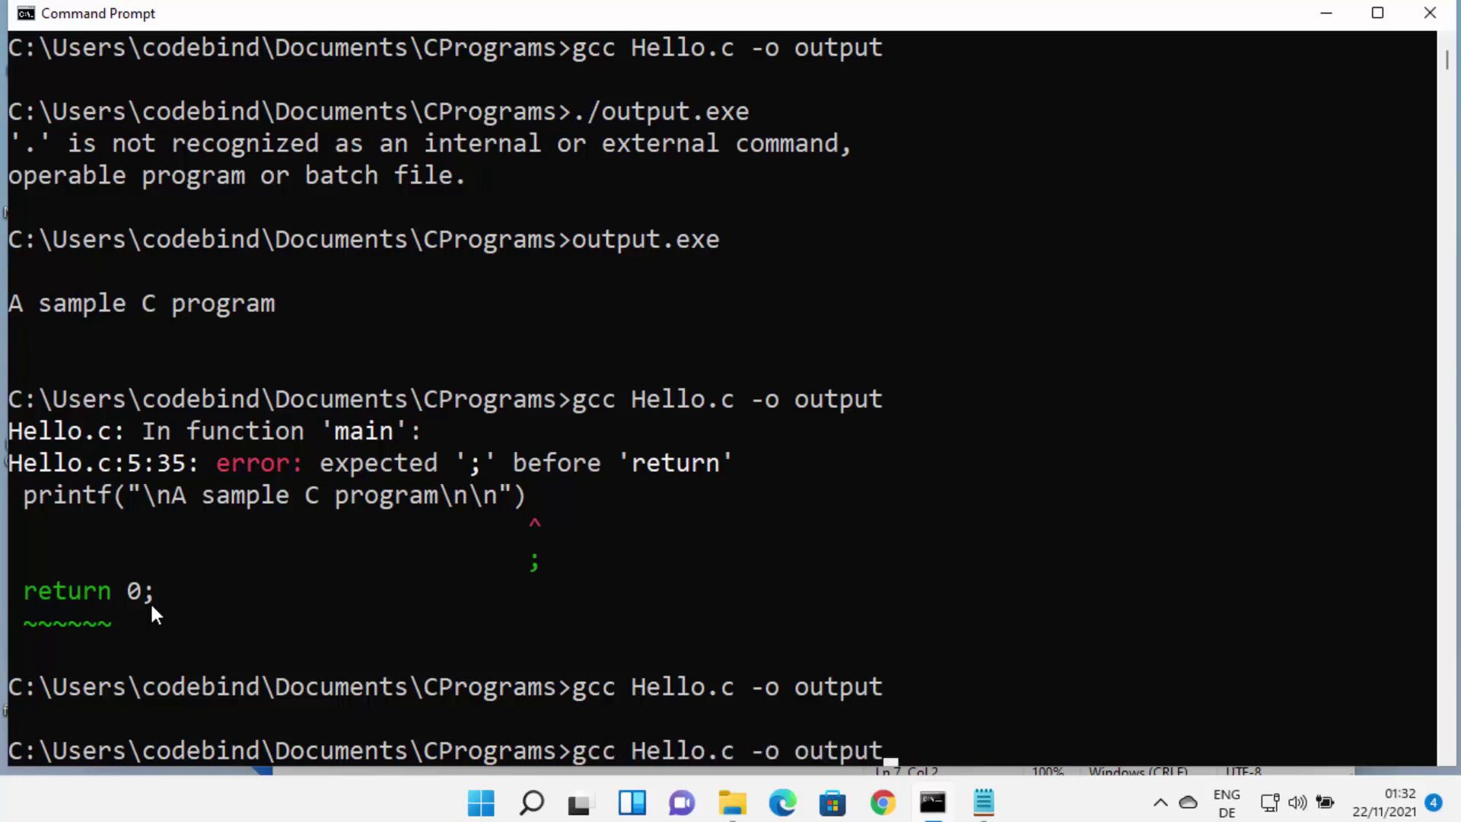
key("Return")
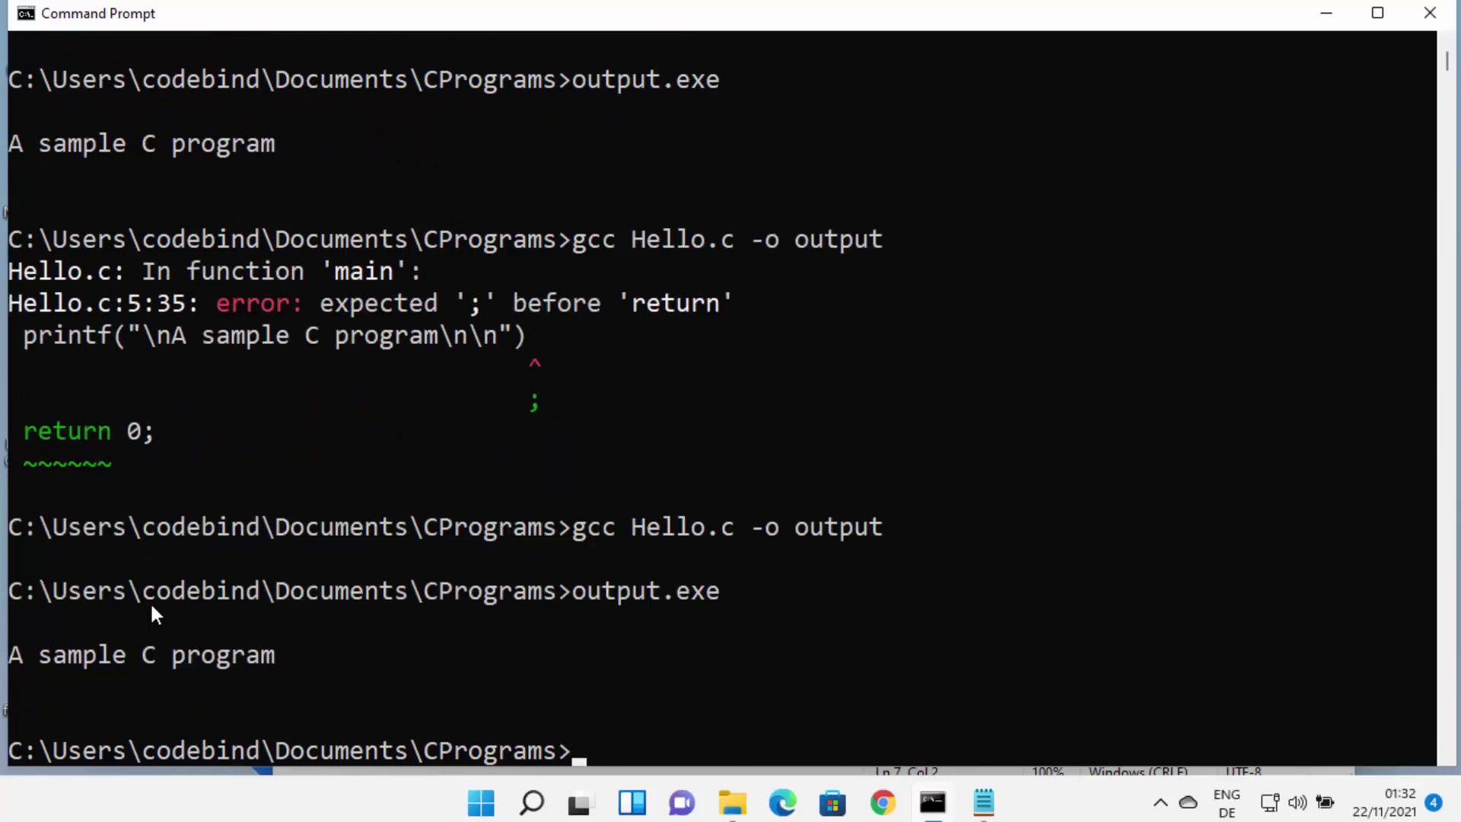